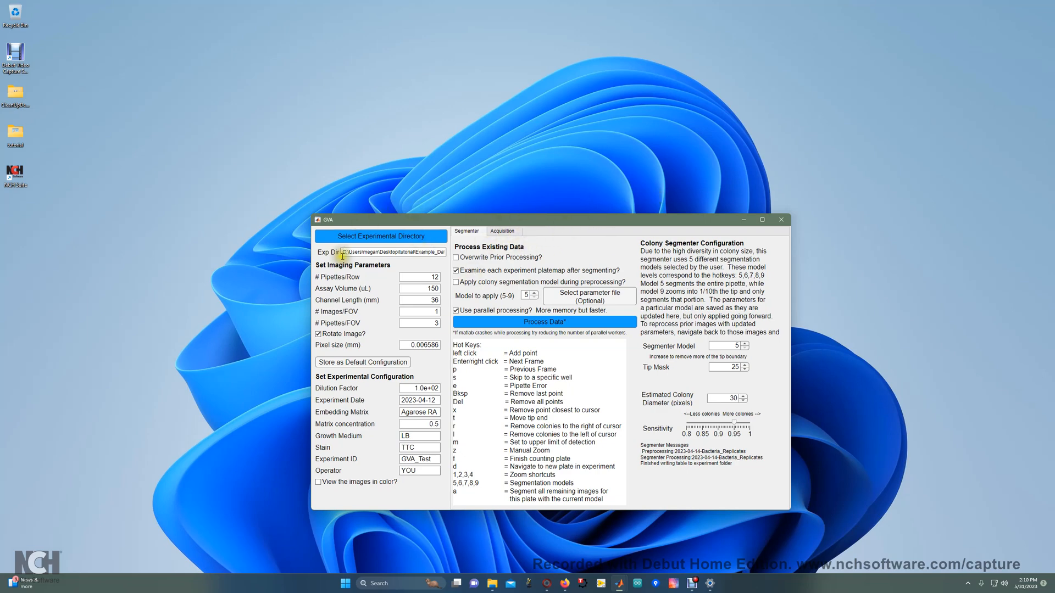
Review the acquisition settings and the imaging parameters for pixel size and number of pipettes per field of view.
left_click(509, 232)
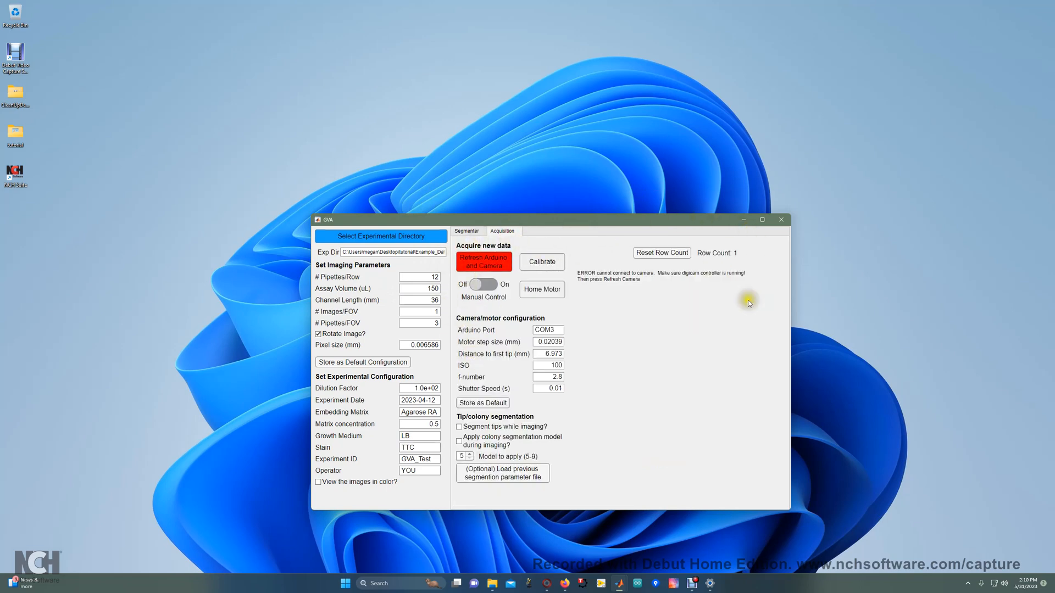
left_click(469, 233)
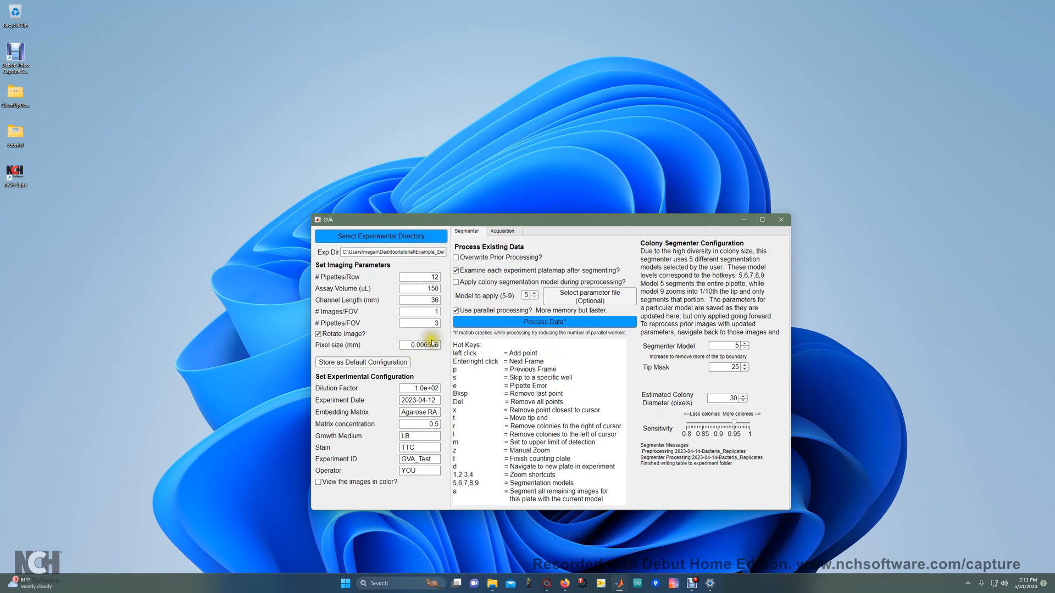
mouse_move(422, 345)
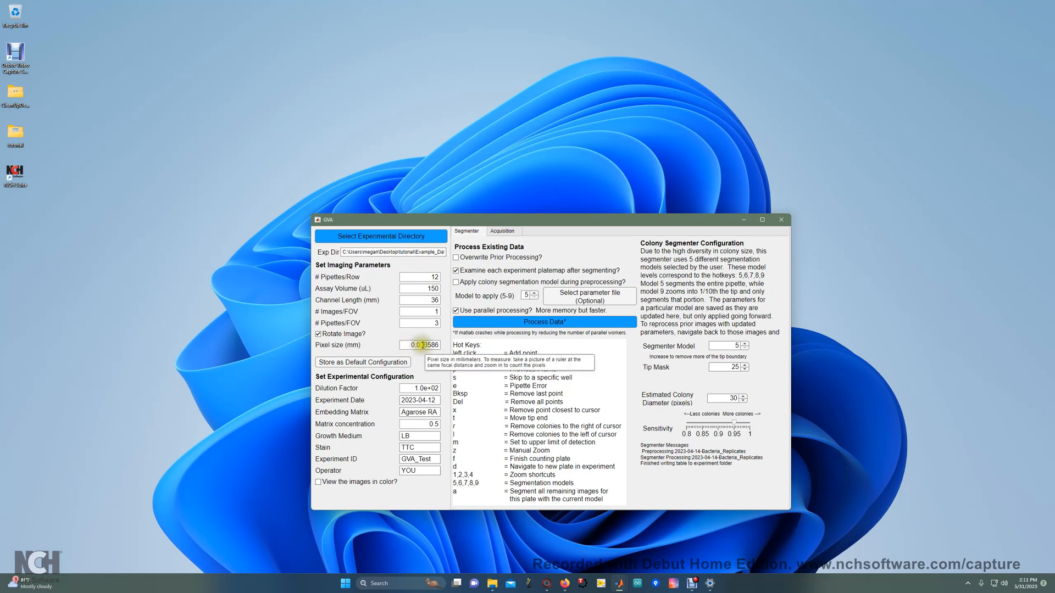
mouse_move(432, 324)
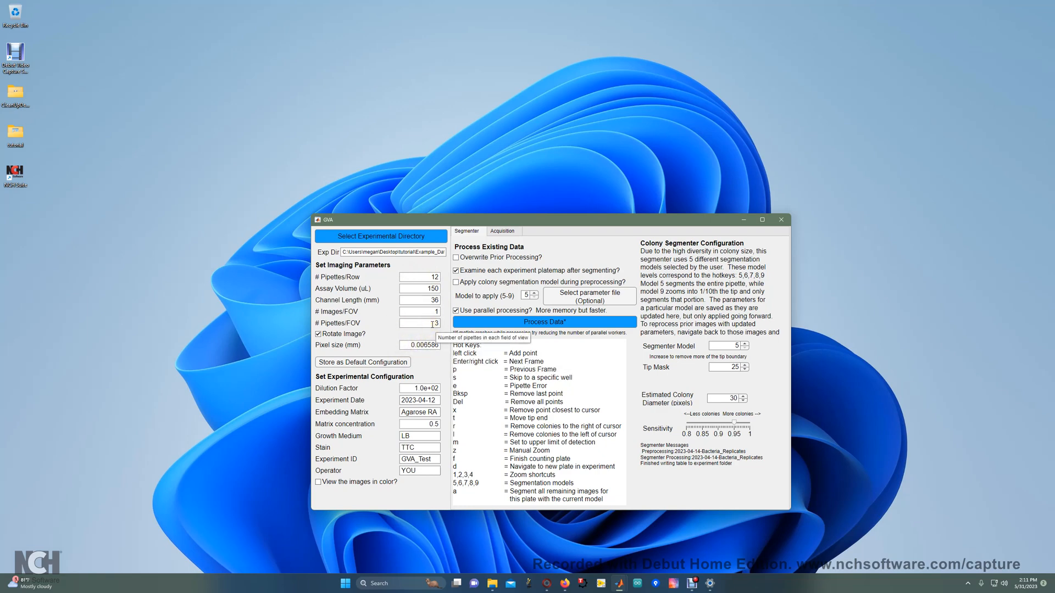
left_click(435, 324)
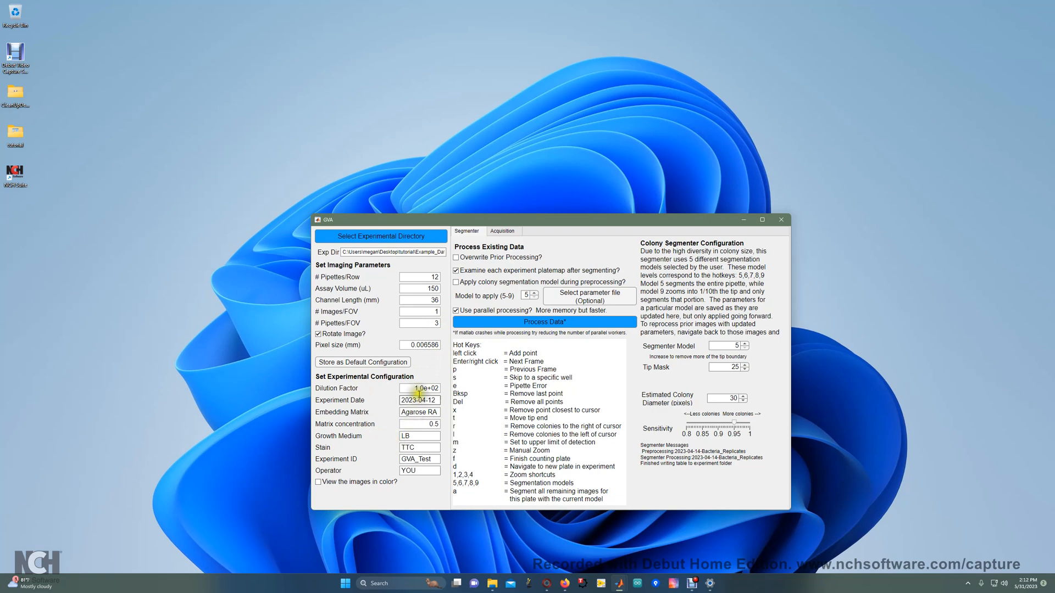
Process the experiment data, confirm proceeding with the found image folder, and move the well figure clear of the hot key list.
left_click(509, 325)
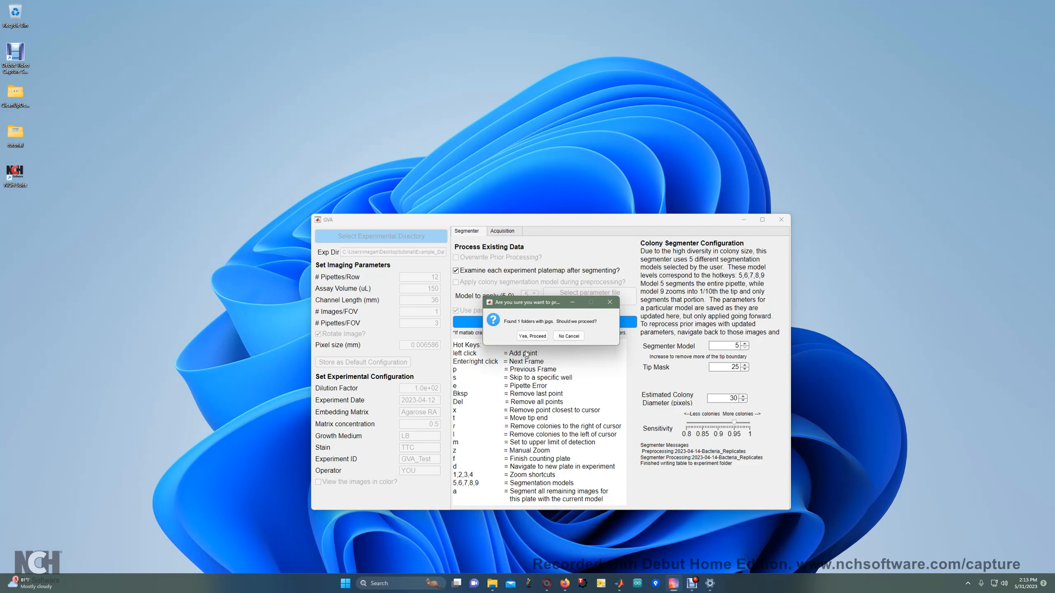
left_click(537, 336)
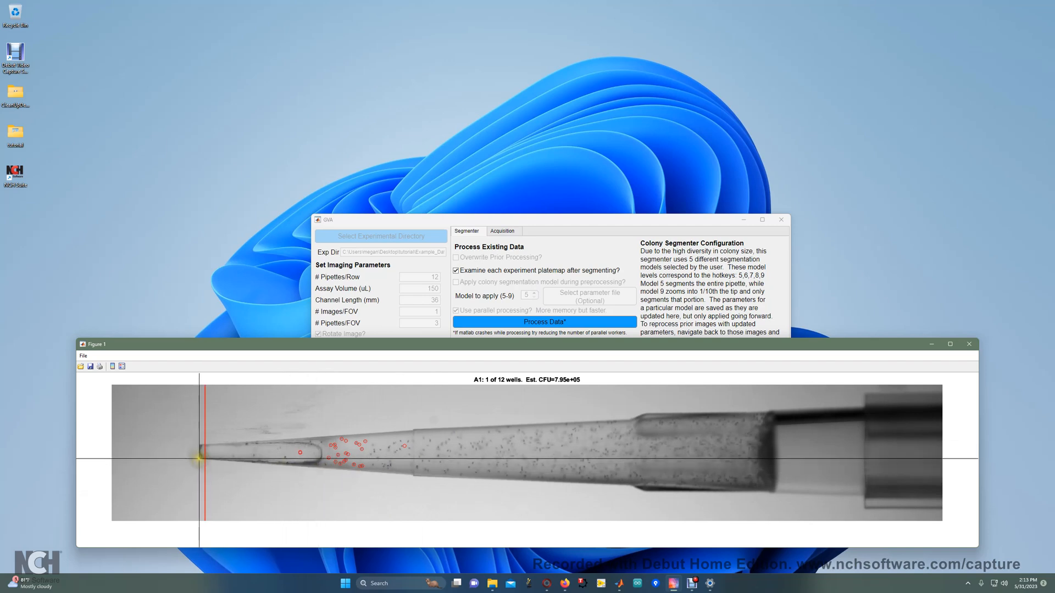
left_click_drag(403, 343, 416, 119)
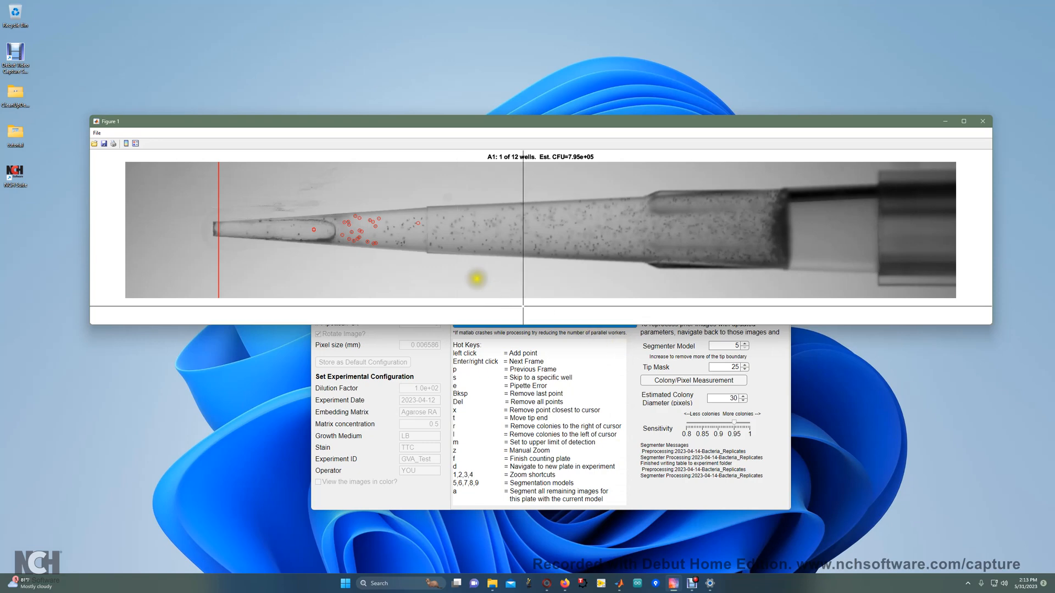
Add colony points near the lower edge of the pipette in well A1 and advance to well A2.
left_click(404, 243)
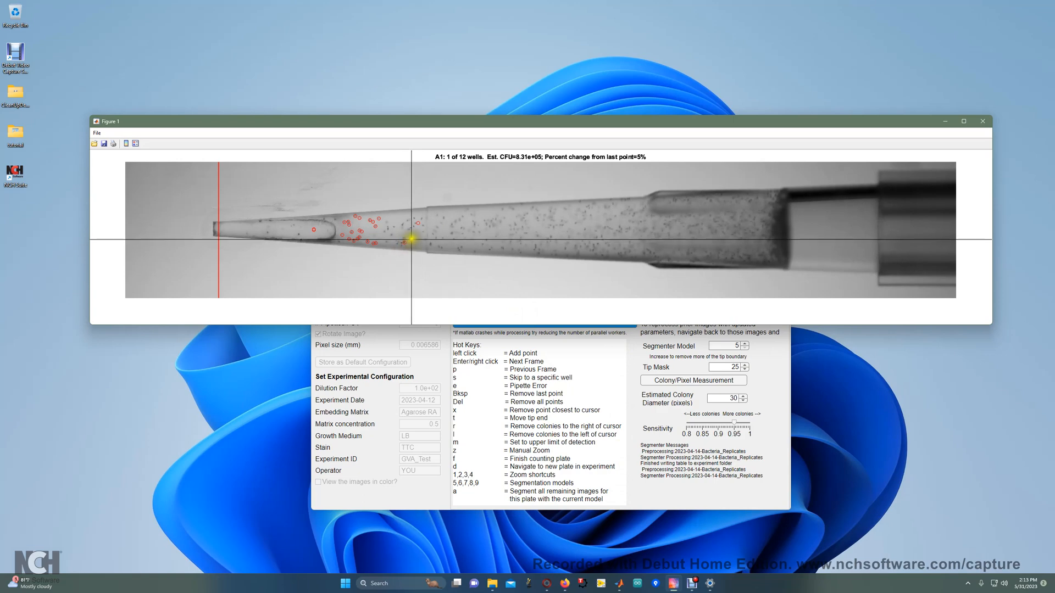
left_click(412, 240)
right_click(412, 240)
left_click_drag(465, 329, 475, 114)
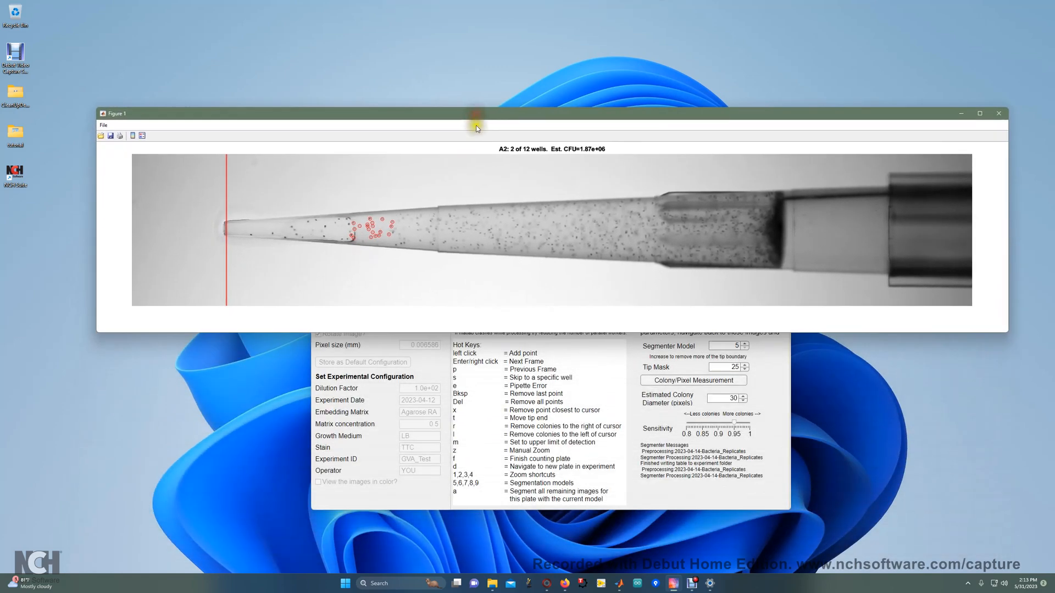
Go back to the previous well, A1, and skip to well A2 by entering its name.
key("p")
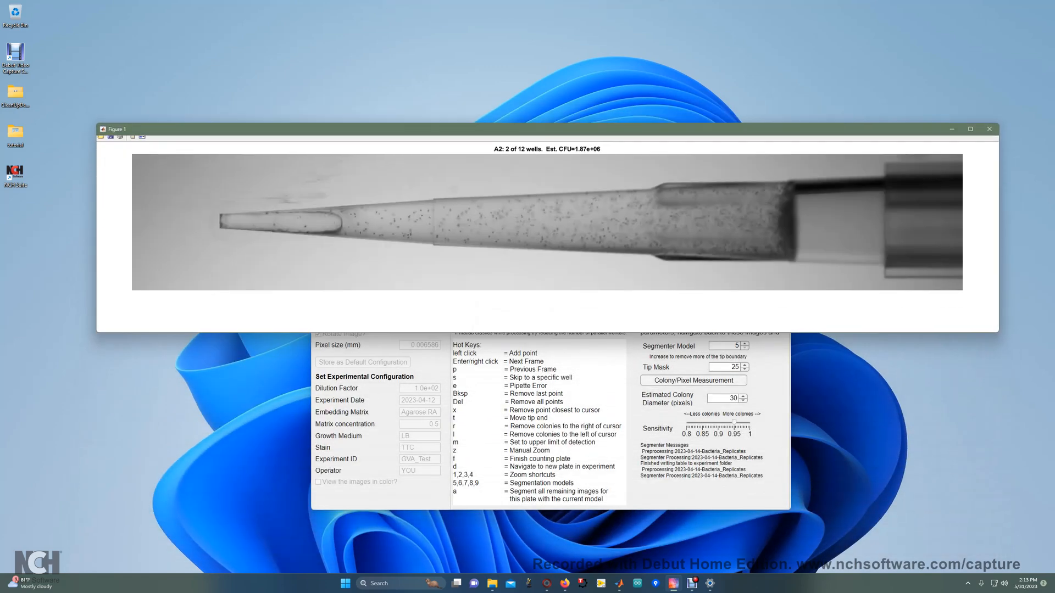
left_click_drag(528, 344, 549, 133)
key("s")
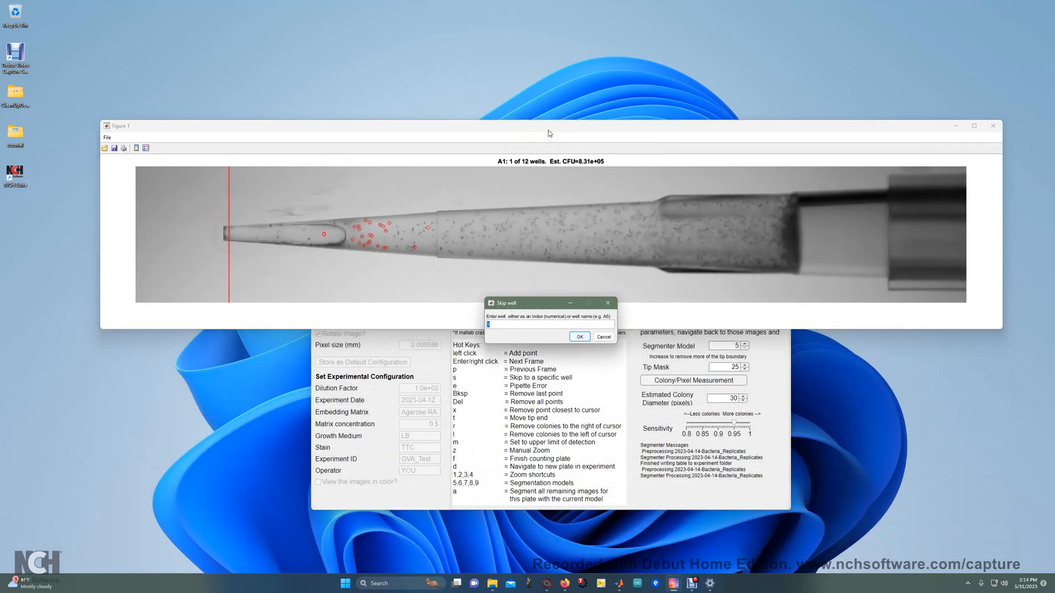
type("A2")
left_click(580, 336)
left_click_drag(576, 338, 556, 65)
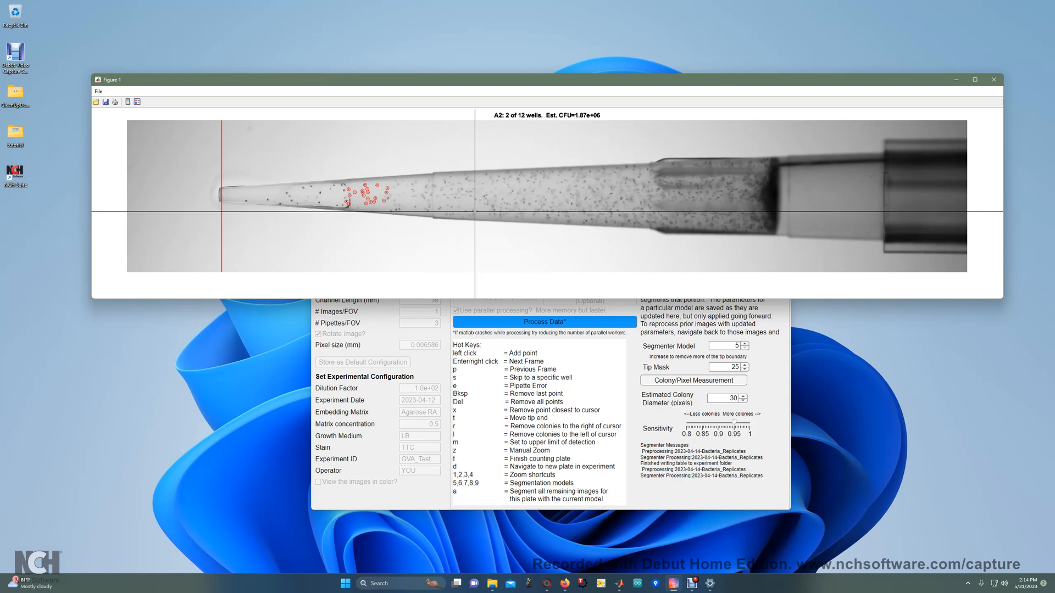
Remove the last colony point in well A2, followed by all remaining colony points.
key("BackSpace")
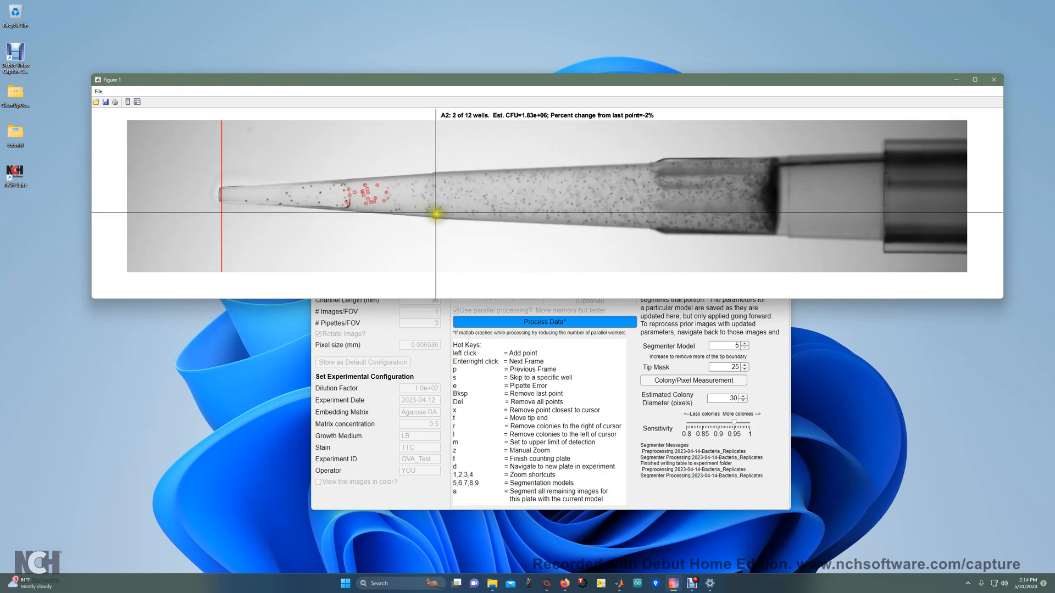
key("Delete")
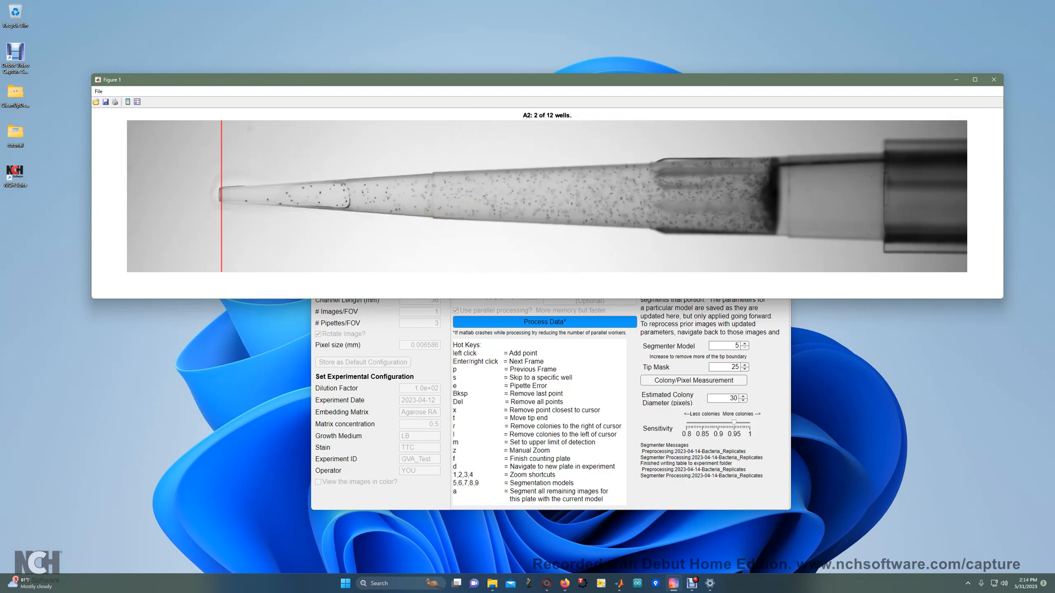
Mark two neighbouring colonies in the tapered part of well A2 and remove the point closest to the cursor.
left_click(387, 200)
left_click(386, 191)
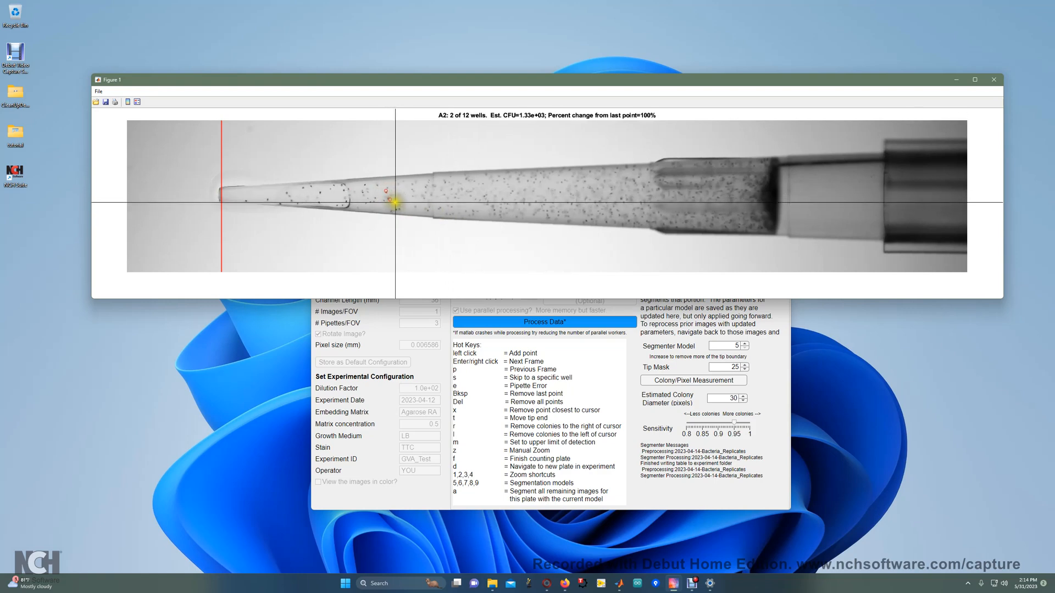
key("x")
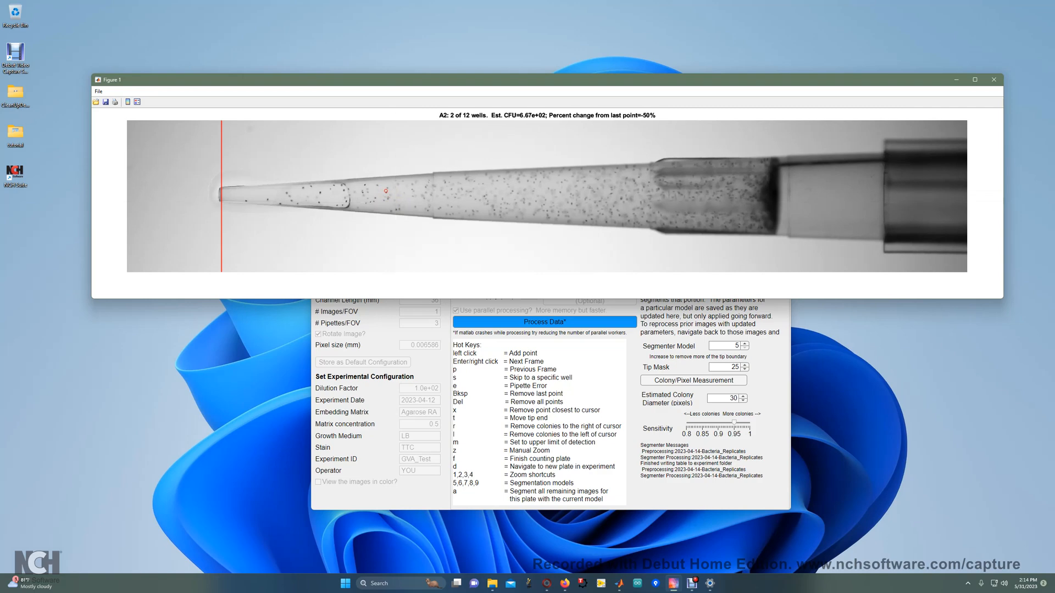
Move the tip end line in well A2 to the outer edge of the pipette tip.
left_click(218, 187)
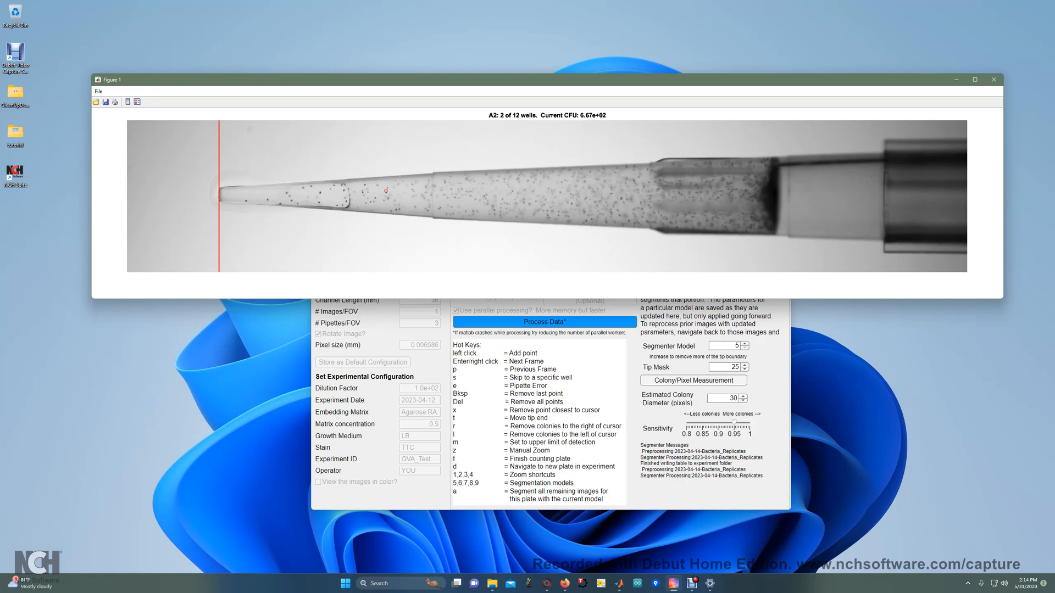
Mark a small group of colonies in the tapered part of well A2 and clear all of them.
left_click(387, 194)
left_click(393, 199)
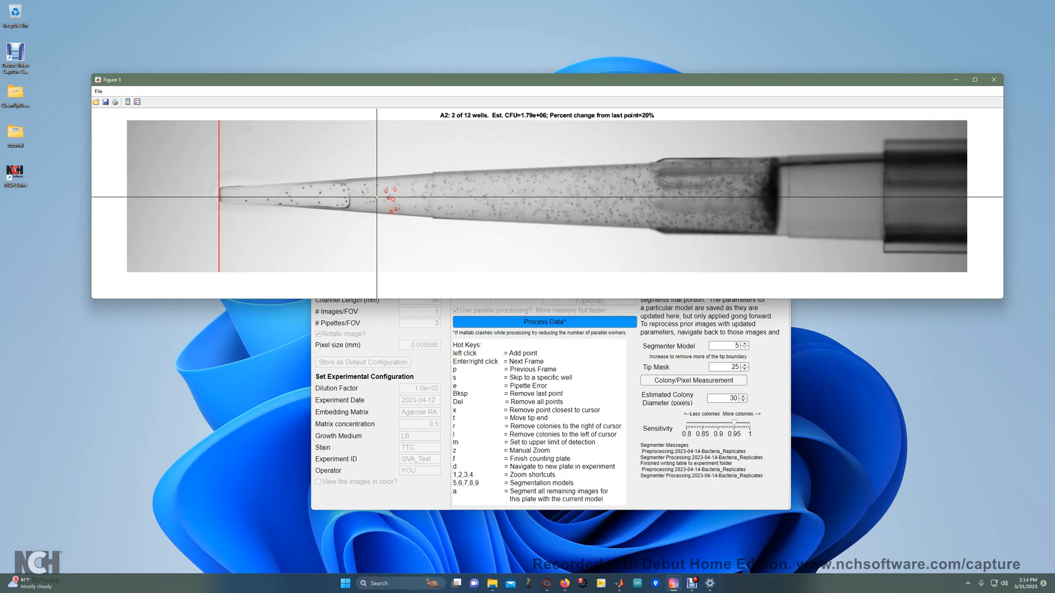
key("Delete")
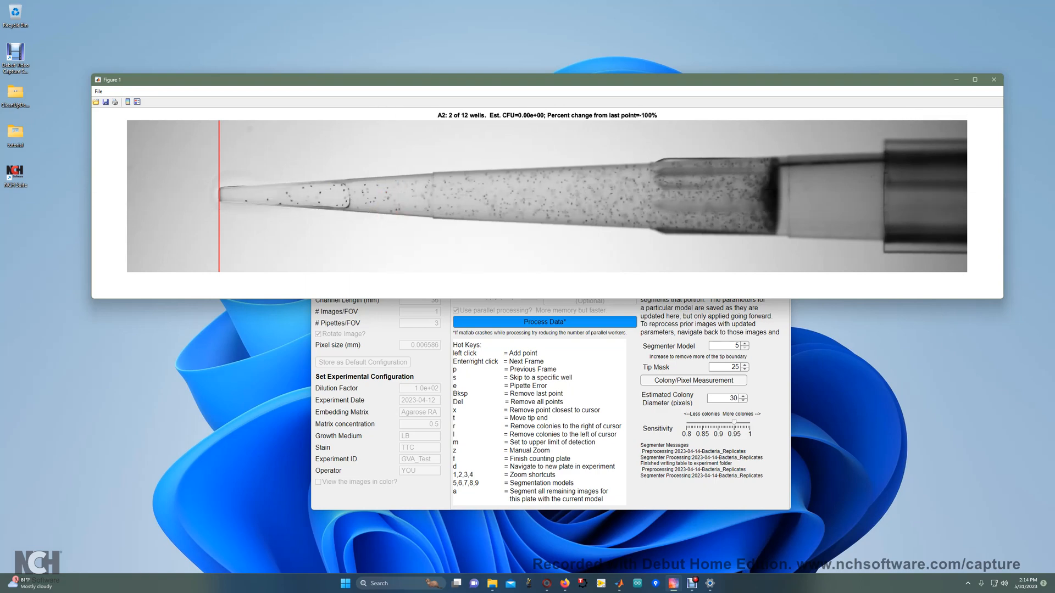
Mark a new cluster of colonies in well A2 and remove those to the left of the cursor at its middle.
left_click(385, 192)
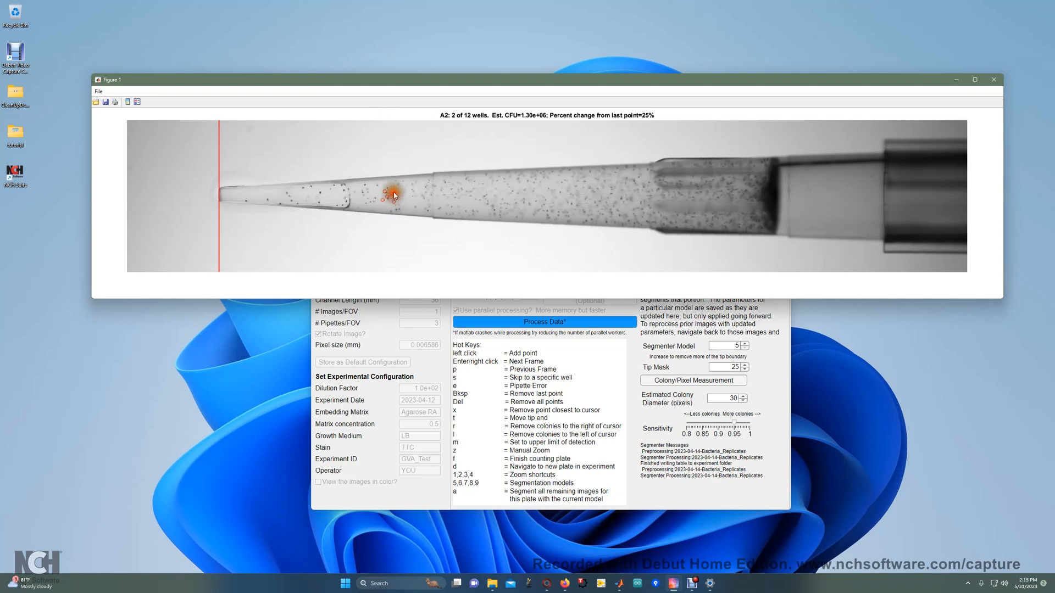
left_click(391, 198)
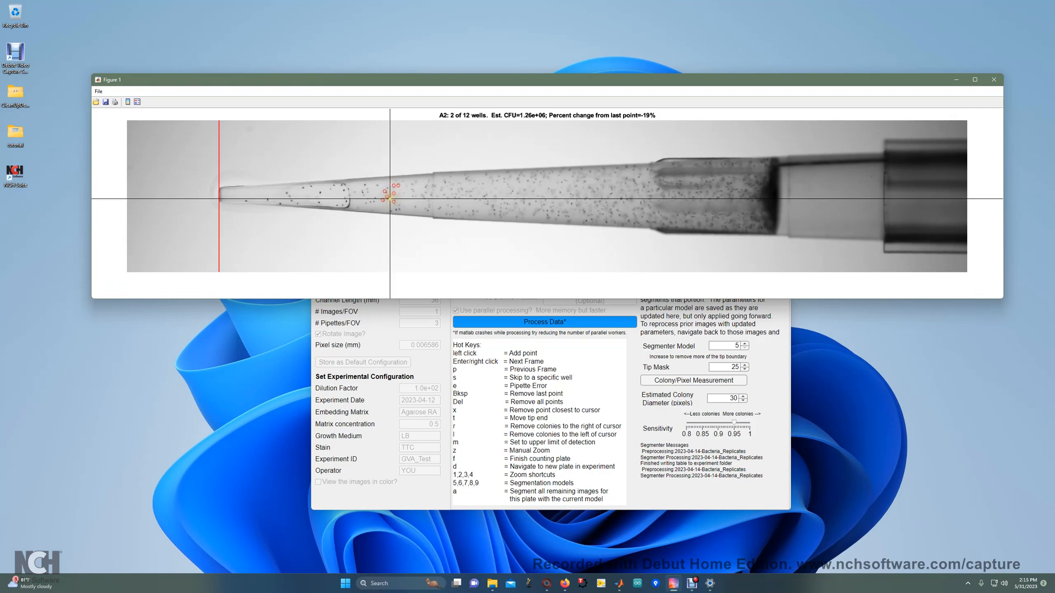
key("l")
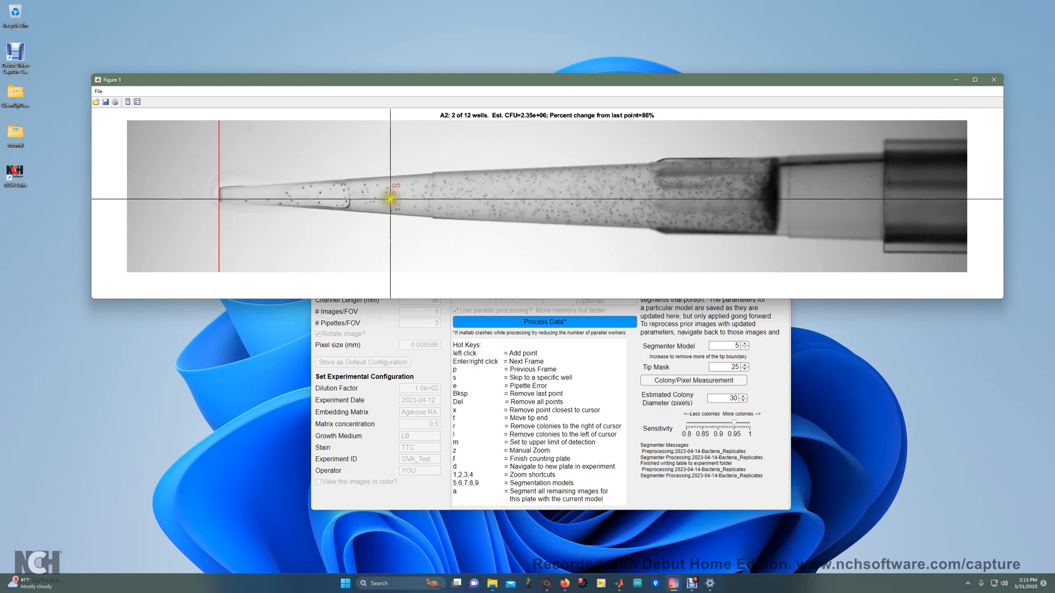
left_click(393, 199)
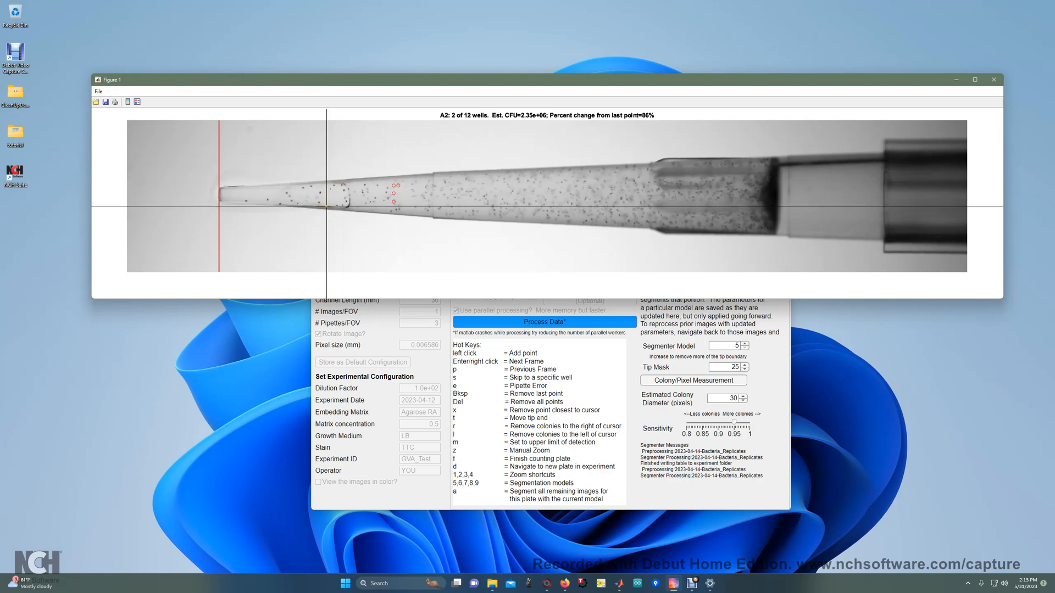
Set wells A2 and A3 to the upper limit of detection, 1e9, and advance to well A4.
key("m")
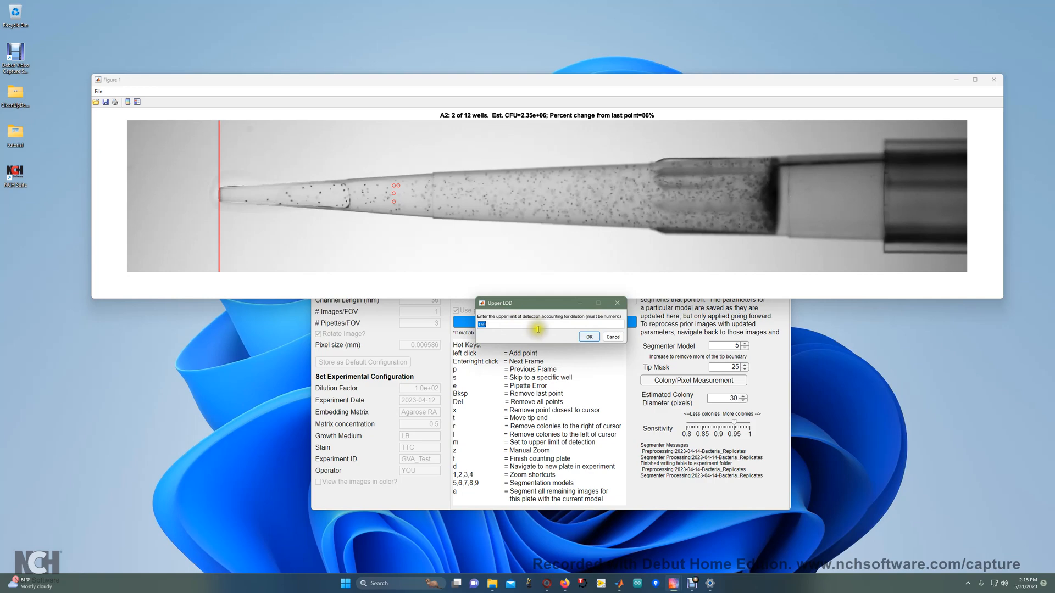
left_click(582, 338)
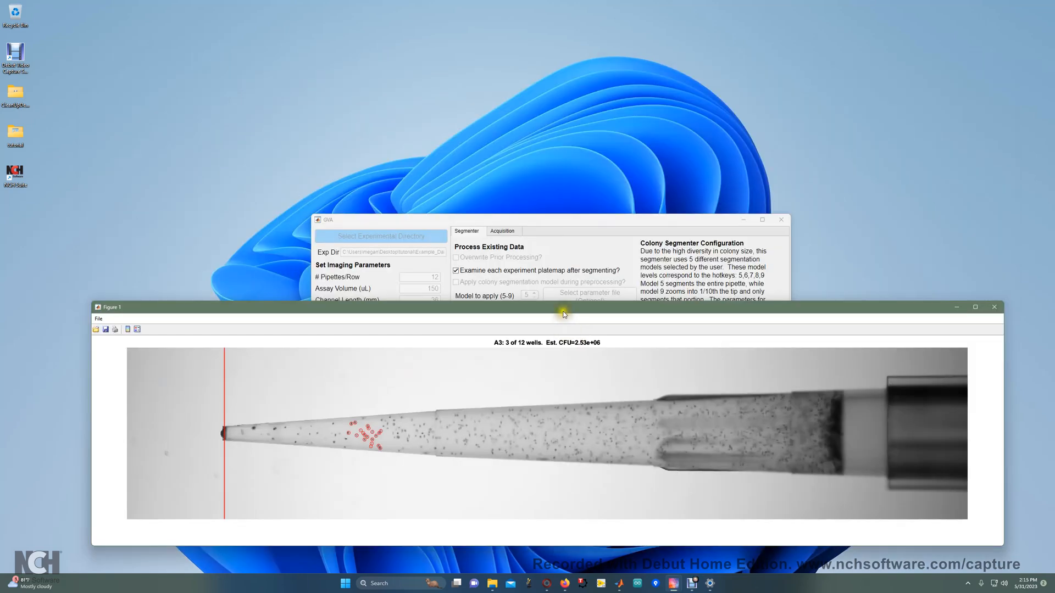
left_click_drag(563, 312, 559, 102)
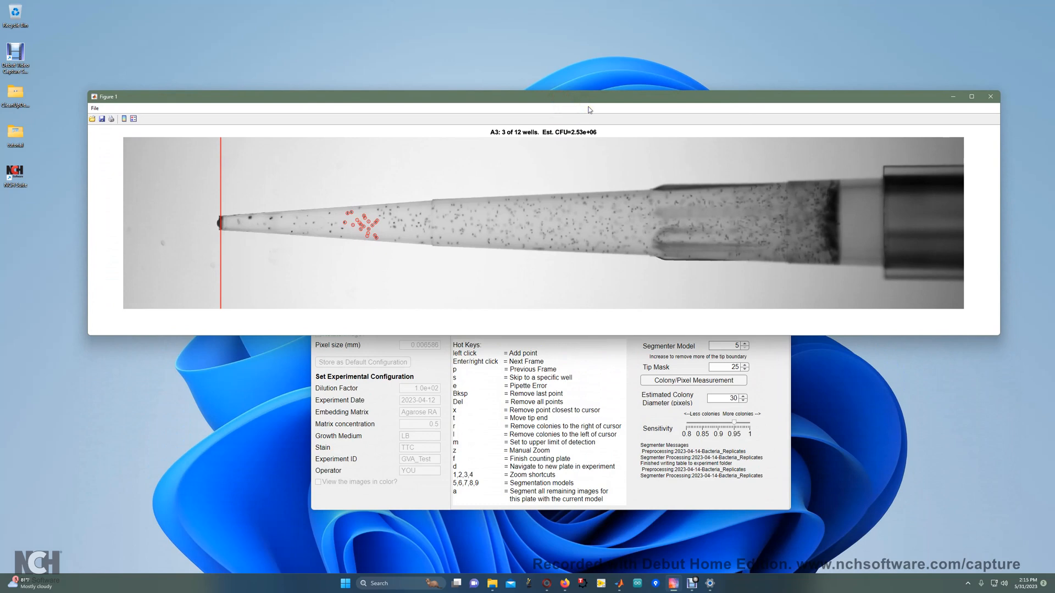
key("Return")
left_click(591, 345)
left_click_drag(590, 345, 593, 110)
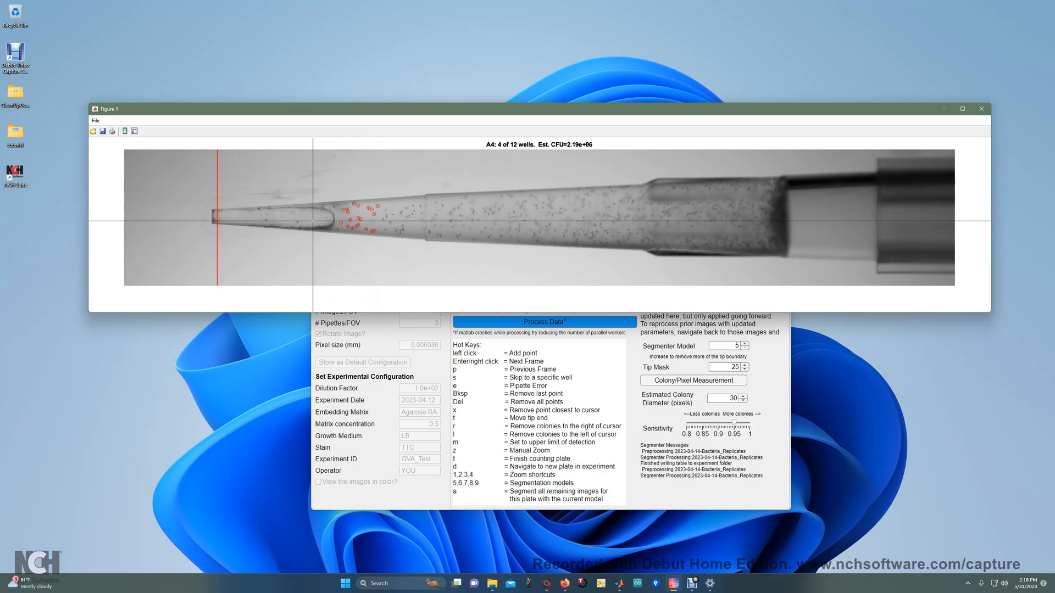
Use manual zoom to enlarge the marked colonies beside the rounded inner boundary in well A4.
key("z")
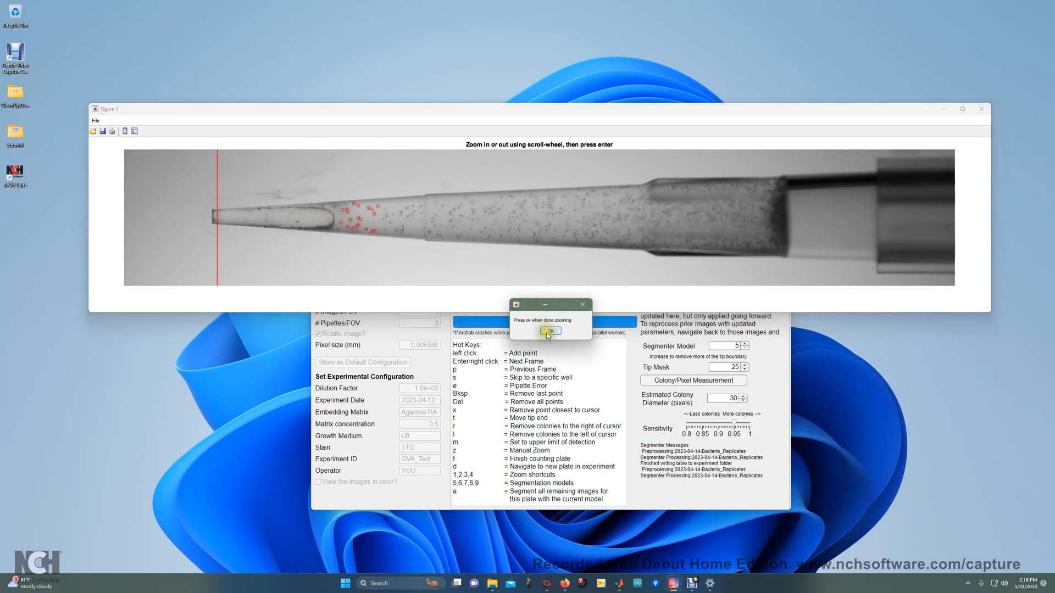
left_click(311, 218)
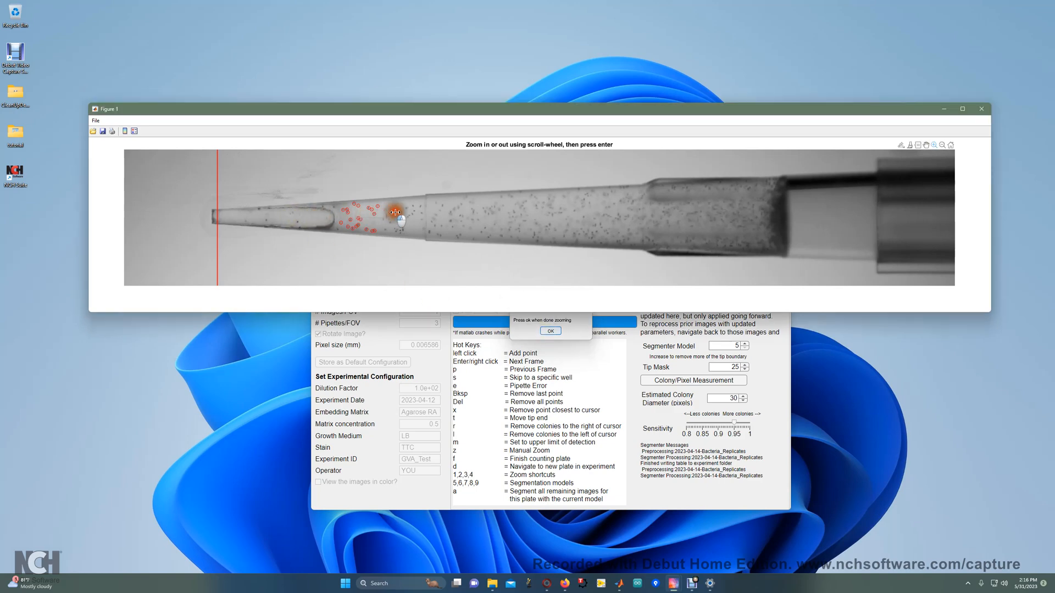
scroll(385, 216, "up", 5)
scroll(438, 219, "down", 4)
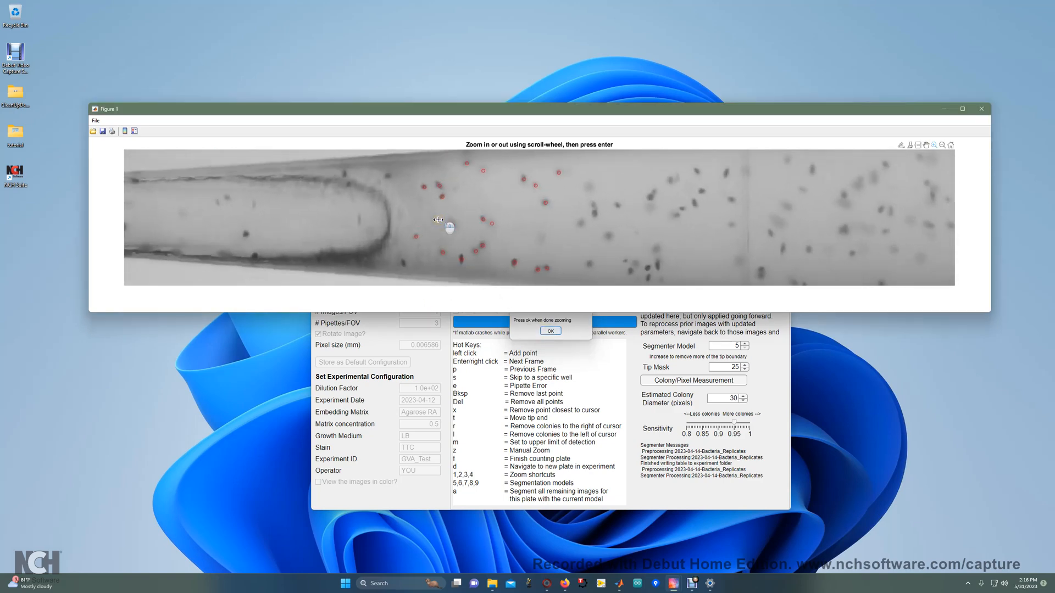
left_click_drag(488, 111, 485, 67)
left_click(551, 331)
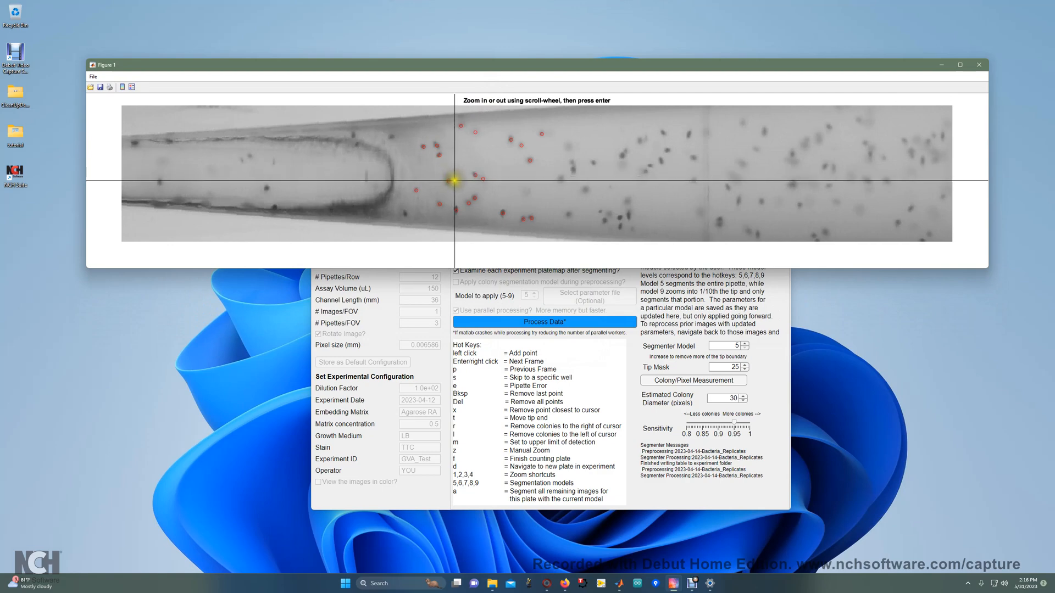
left_click(430, 205)
left_click(431, 207)
left_click(433, 206)
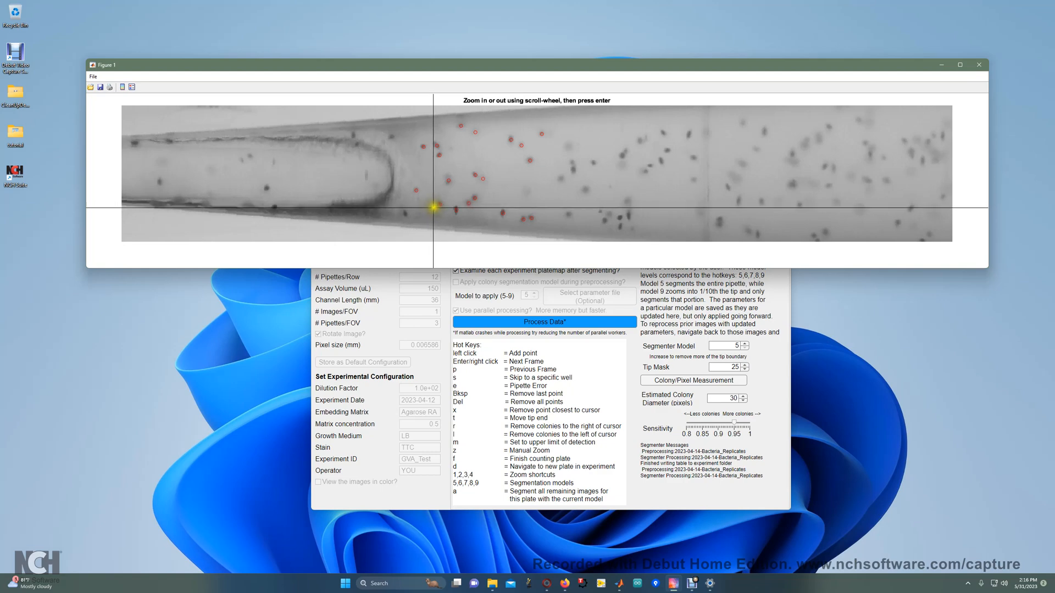
Finish counting the plate and choose well A2 on the CFU count heatmap for going back to it.
key("f")
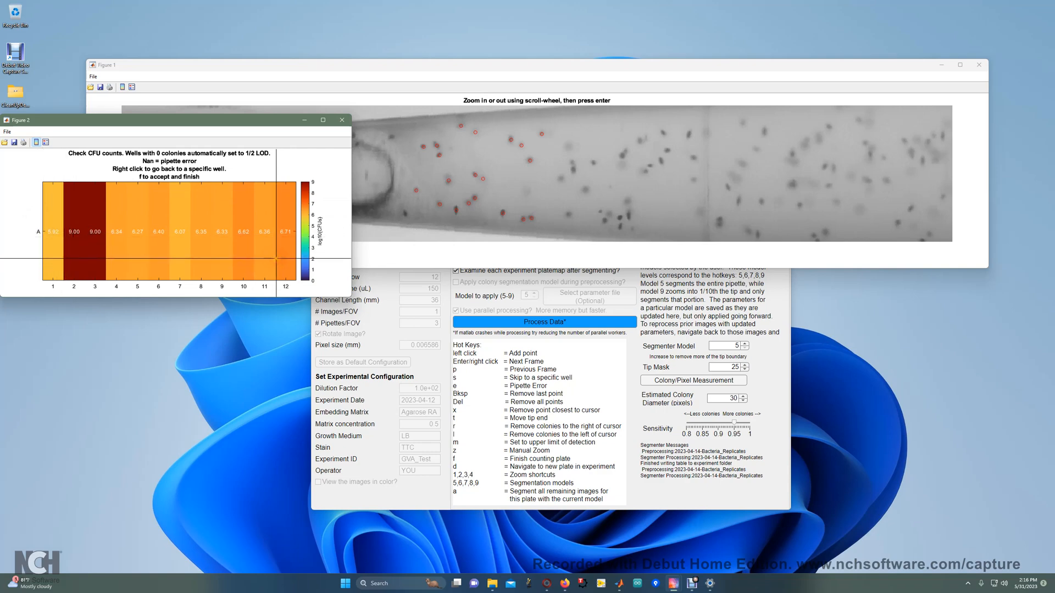
right_click(77, 228)
right_click(74, 228)
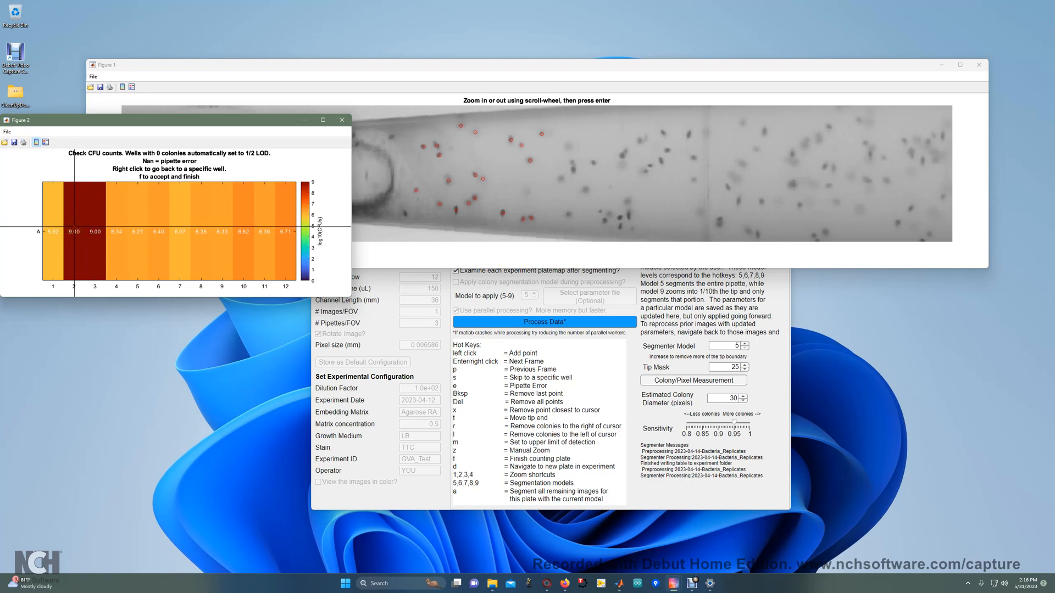
Go back to well A2 from the CFU count heatmap and remove all of its colony points.
right_click(206, 231)
right_click(71, 236)
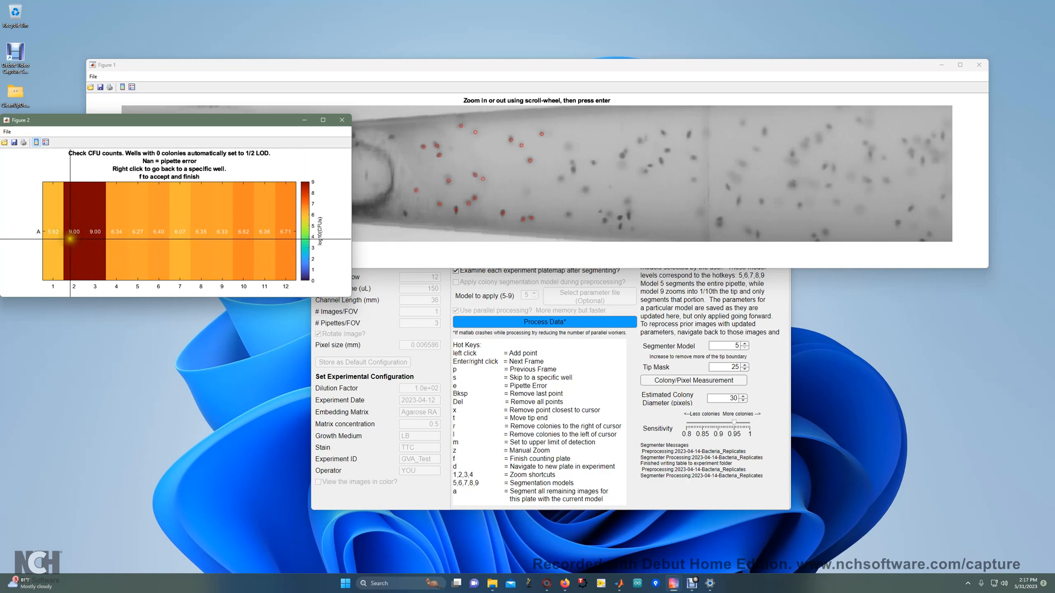
left_click(73, 245)
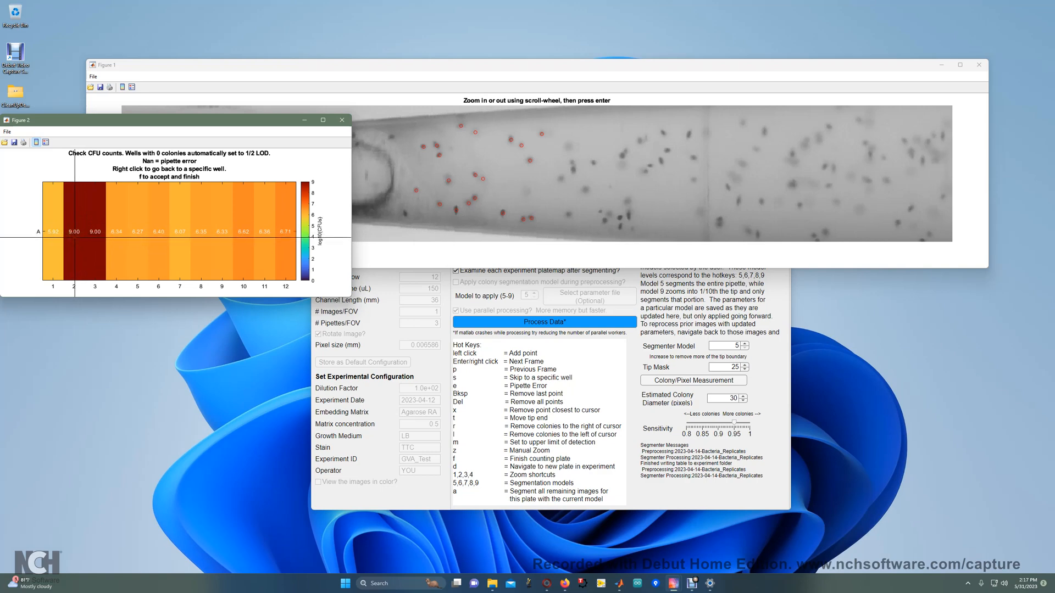
right_click(75, 237)
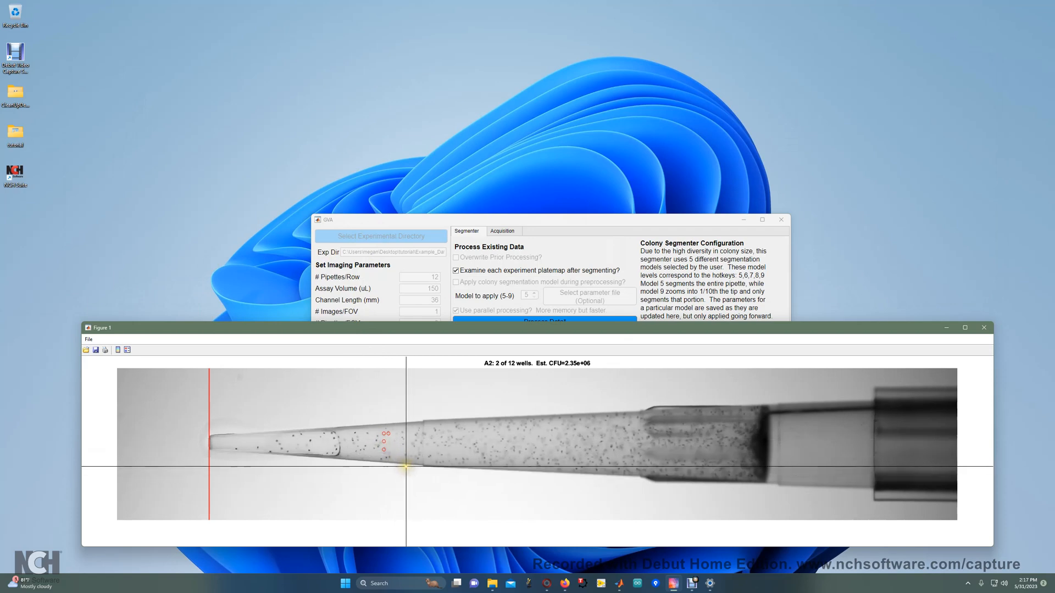
left_click_drag(444, 329, 446, 156)
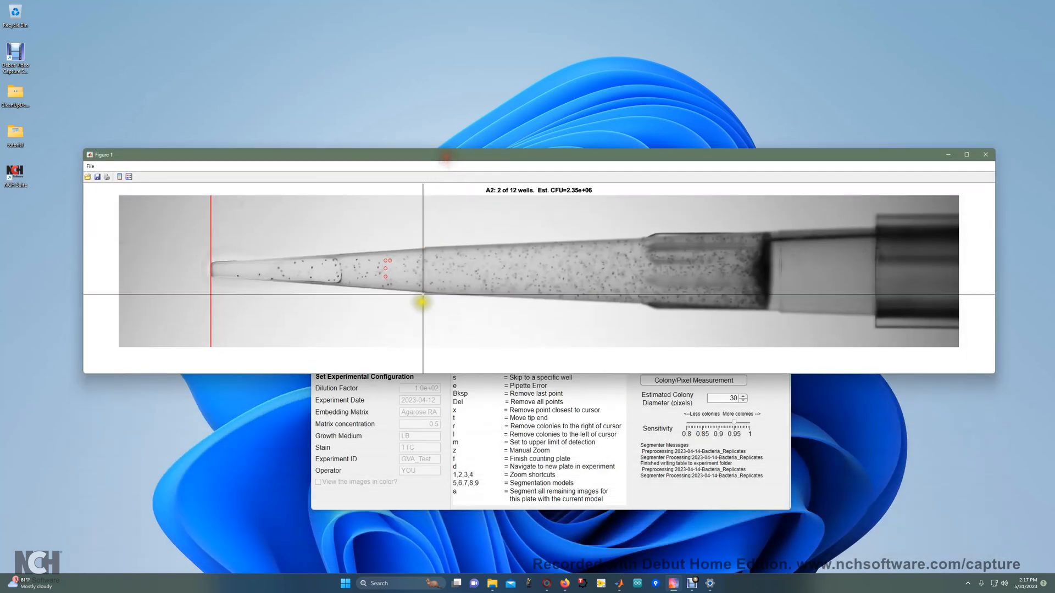
key("Delete")
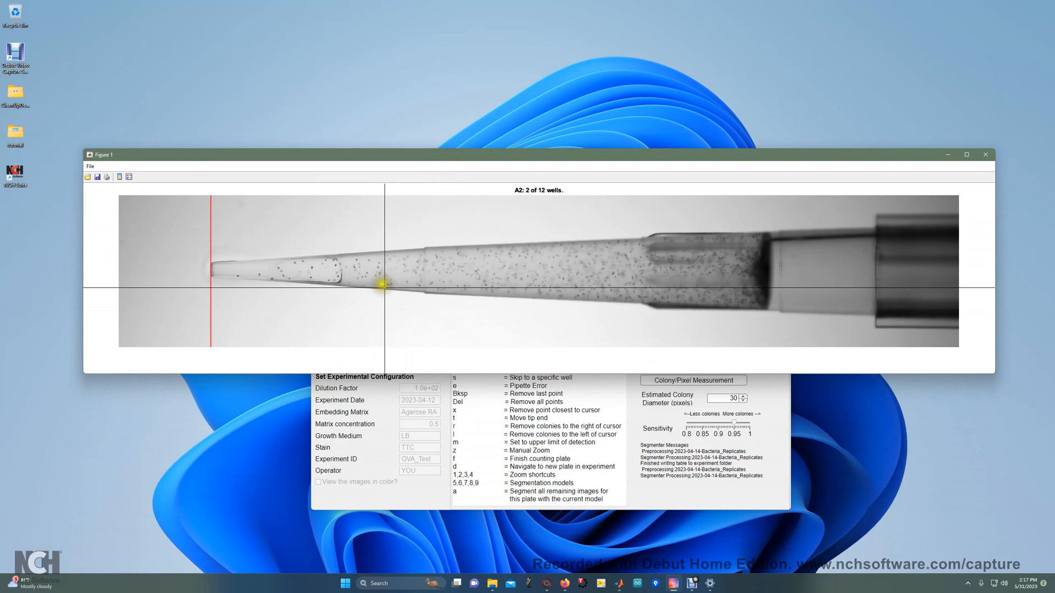
Mark a new cluster of colonies just beyond the rounded inner boundary in well A2 and finish counting the plate.
left_click(378, 271)
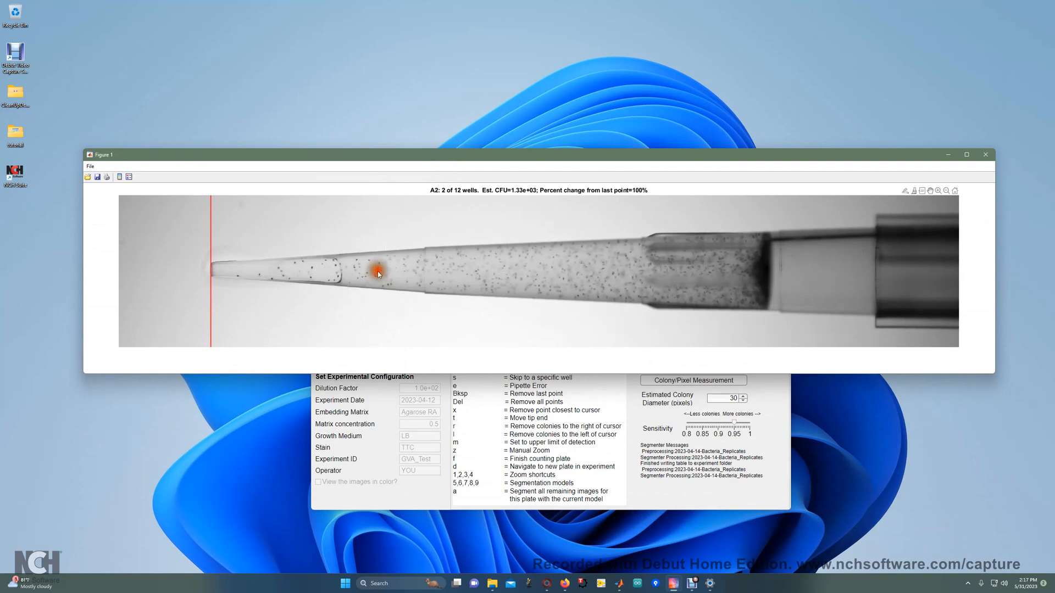
left_click(380, 271)
left_click(376, 268)
left_click(379, 263)
left_click(384, 261)
left_click(383, 276)
left_click(386, 281)
left_click(380, 287)
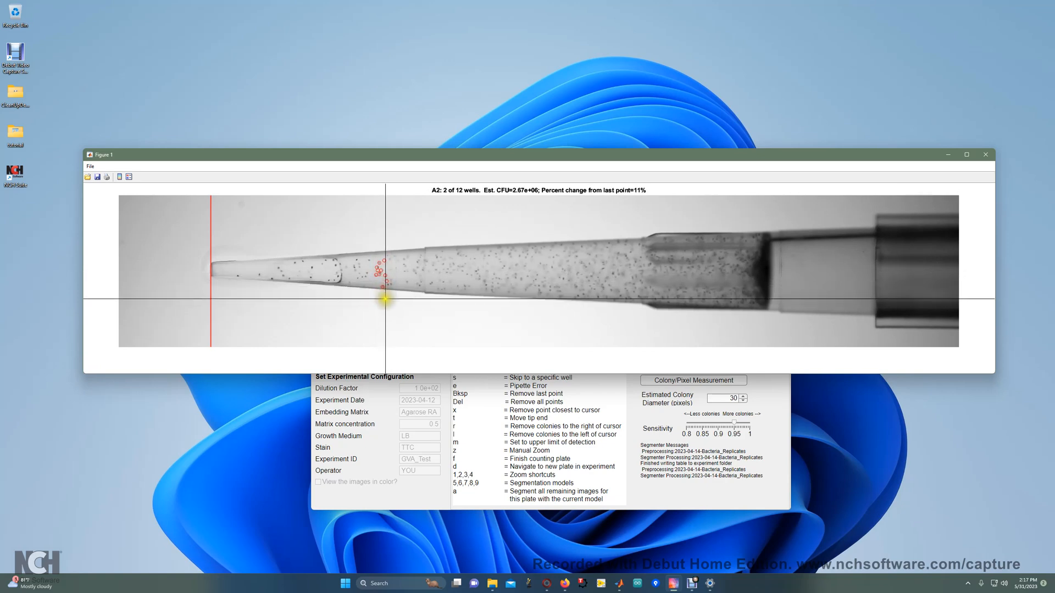
key("f")
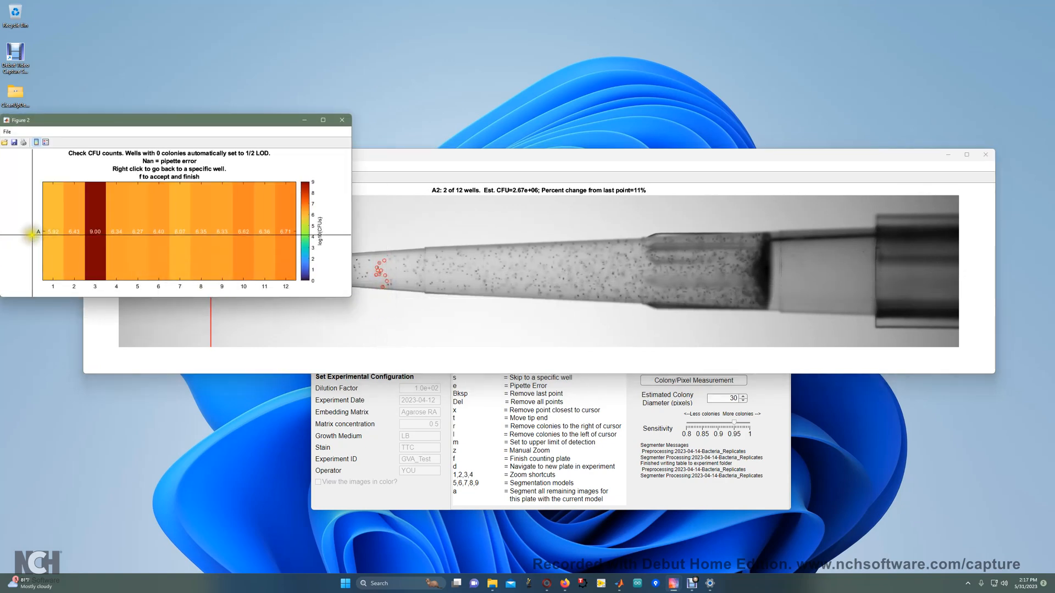
Go back to well A3 from the CFU heatmap and cycle the zoom shortcuts from the full pipette to the tip and back.
right_click(91, 234)
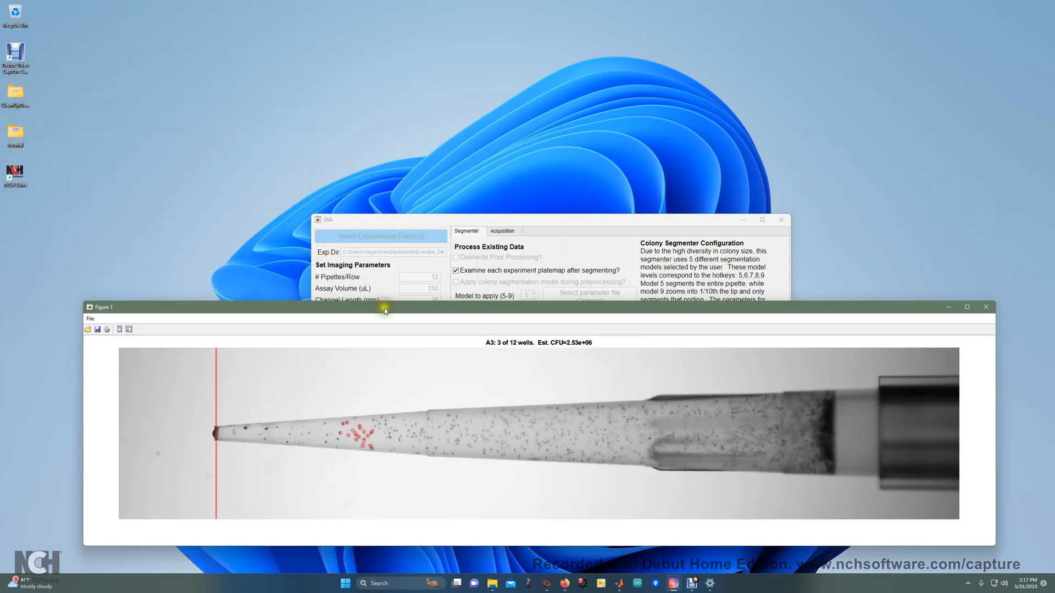
left_click_drag(385, 311, 407, 84)
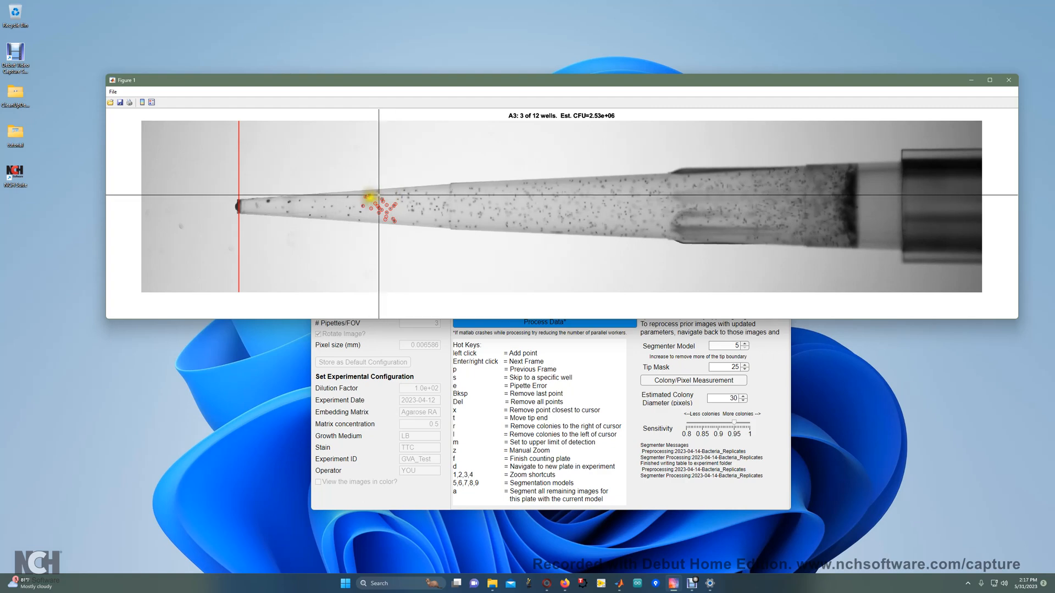
key("Return")
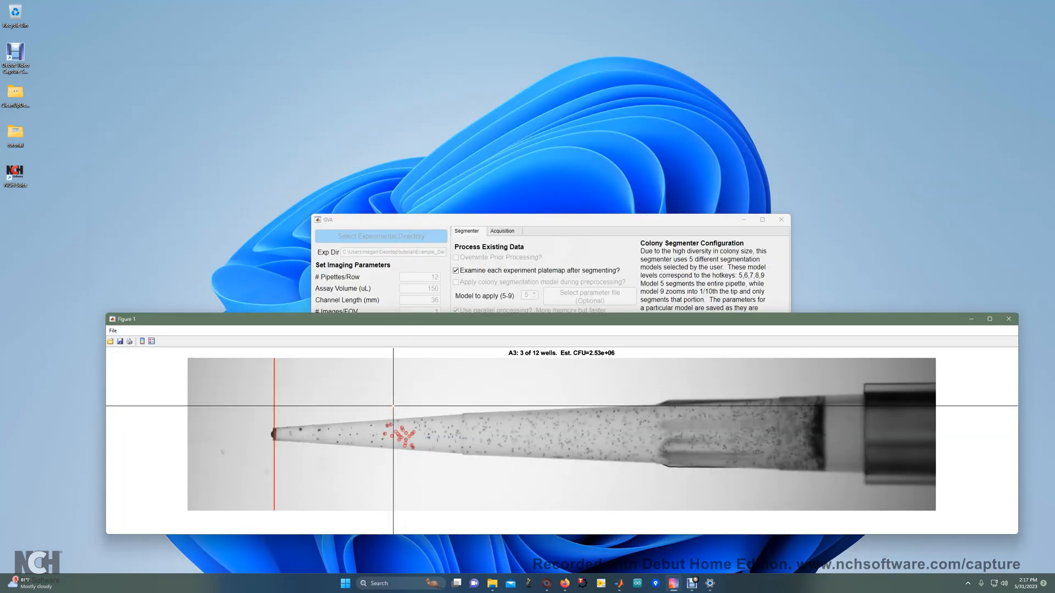
key("2")
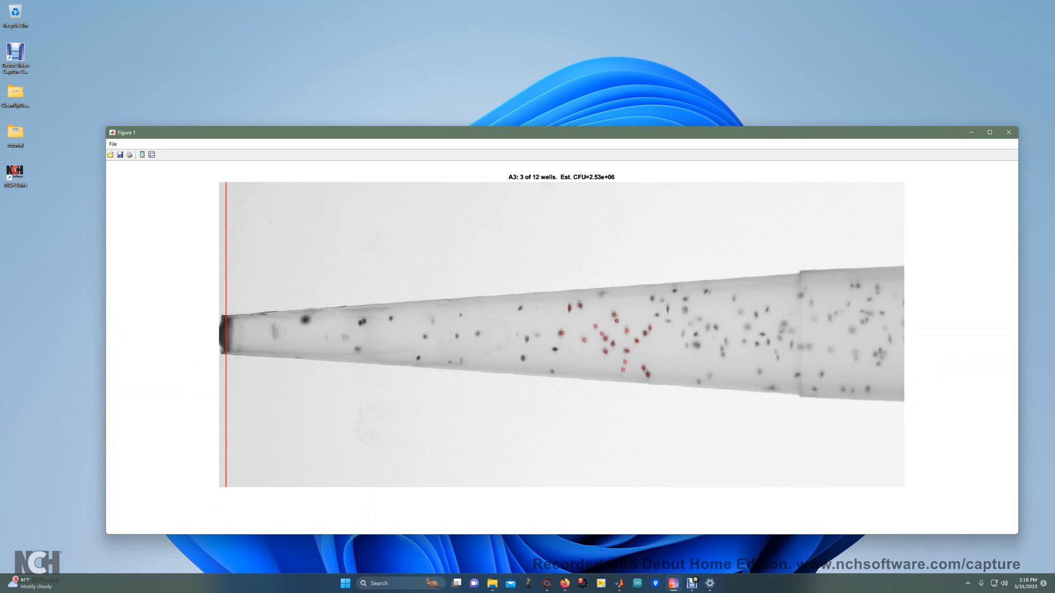
key("2")
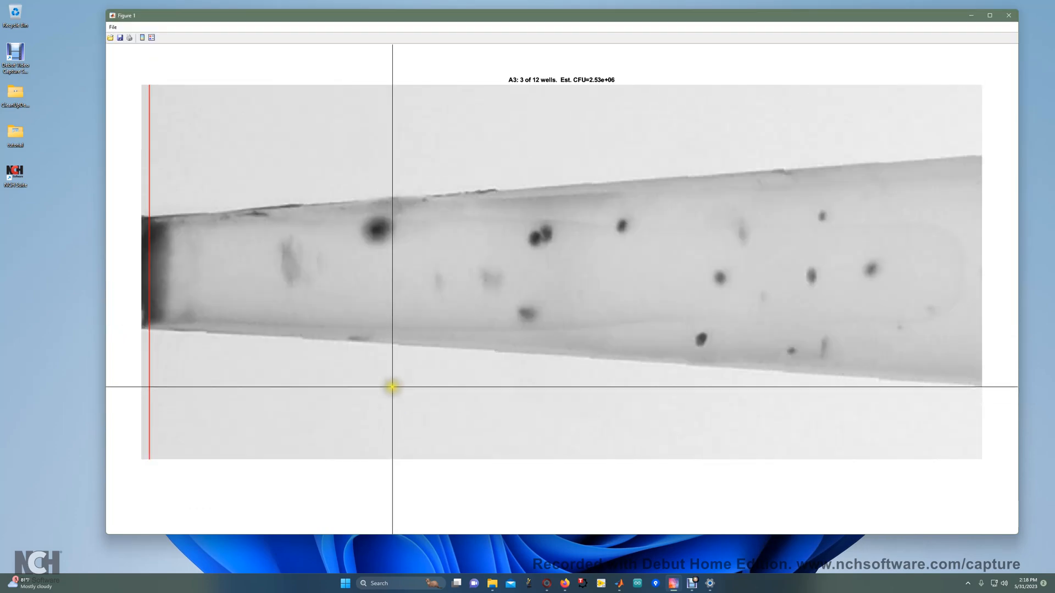
key("2")
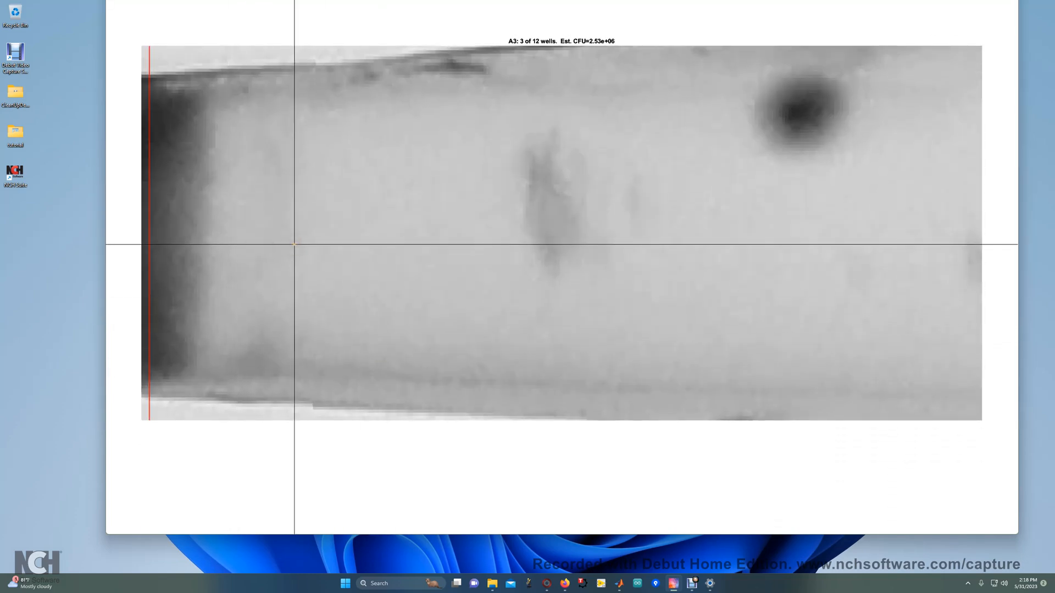
key("5")
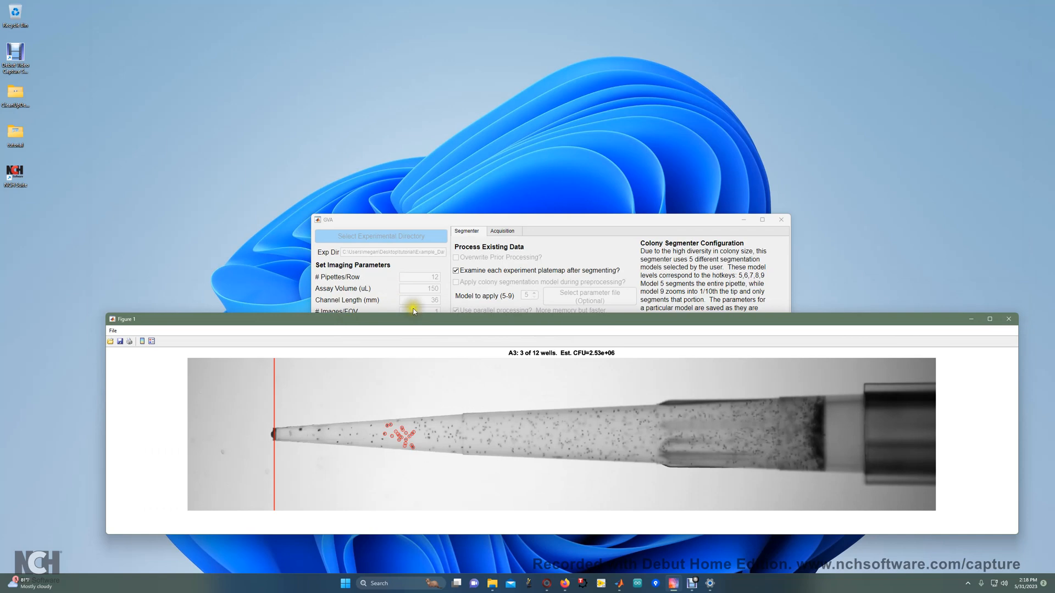
left_click_drag(421, 321, 430, 148)
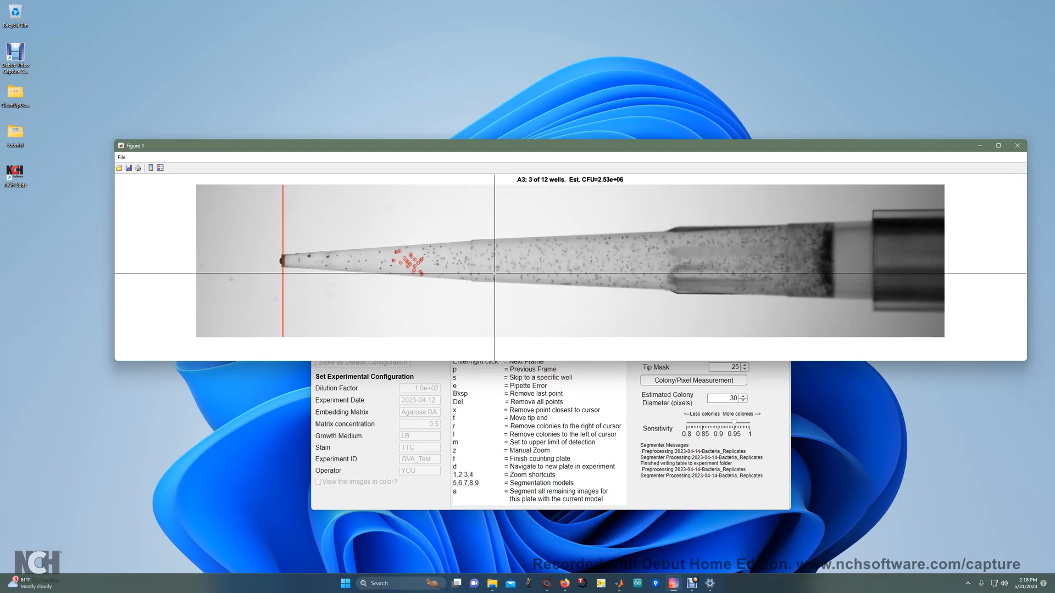
key("2")
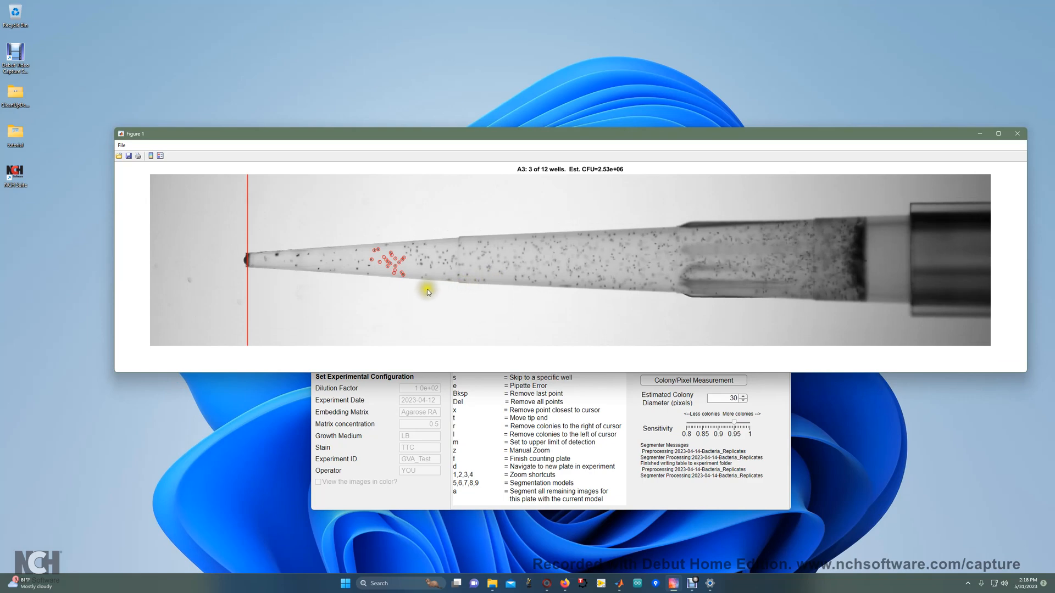
Segment well A3 with successive segmentation models, from model 5 on the whole pipette to model 9 on the tip.
key("5")
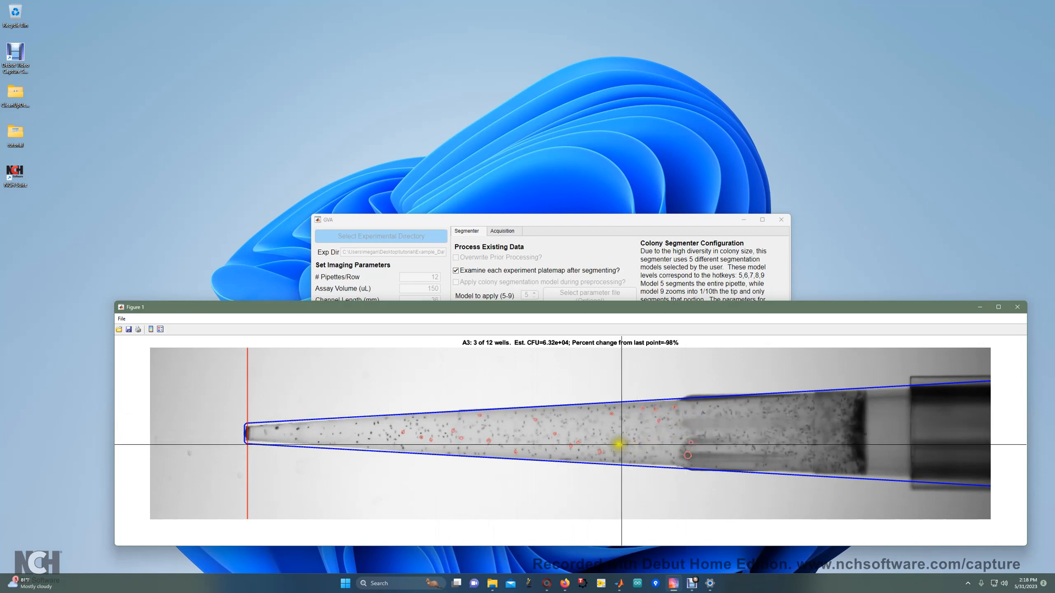
key("6")
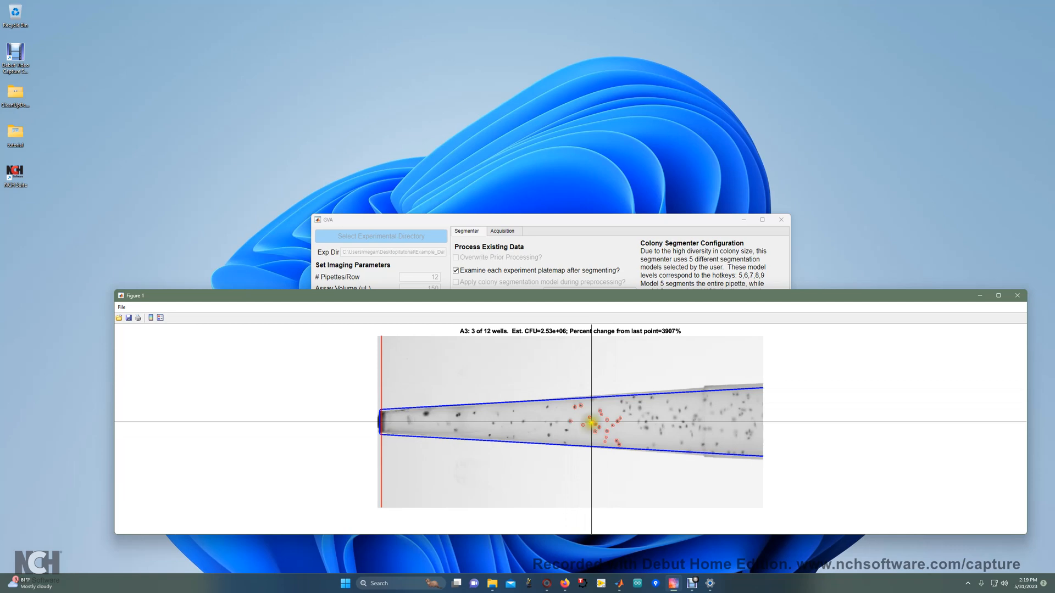
key("9")
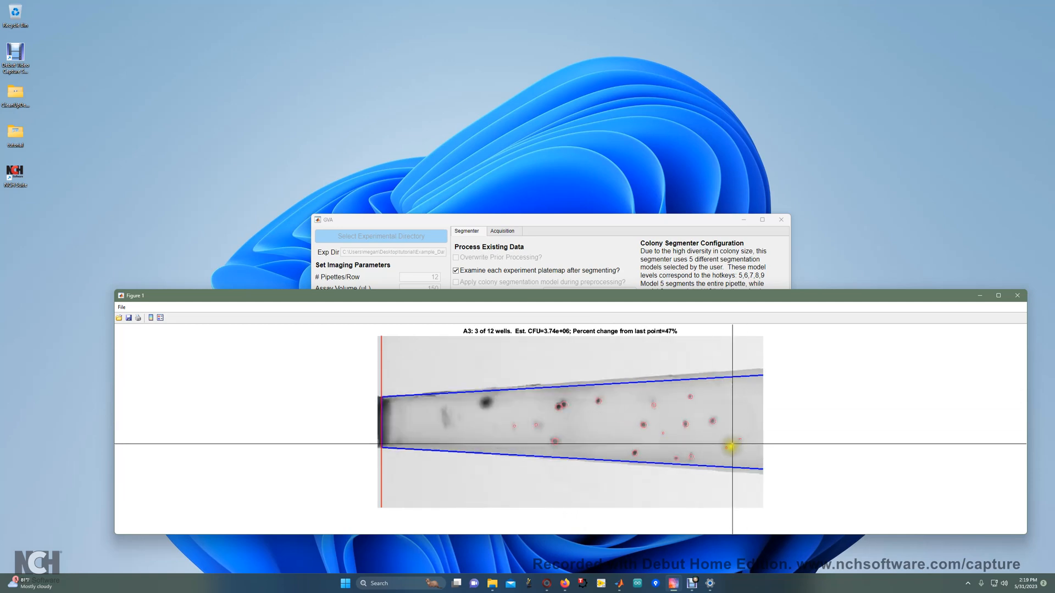
left_click(740, 440)
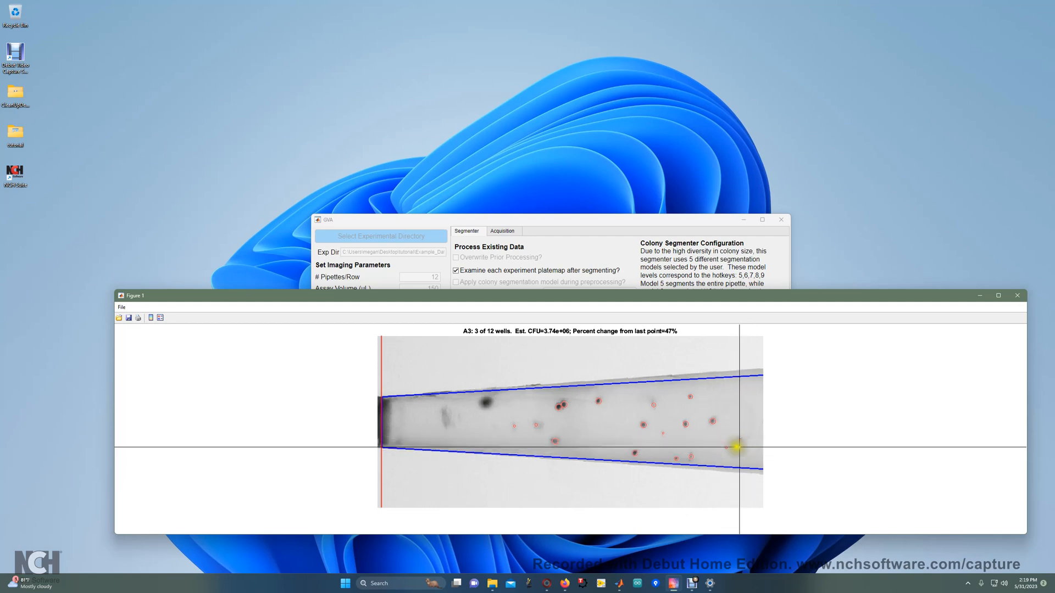
key("9")
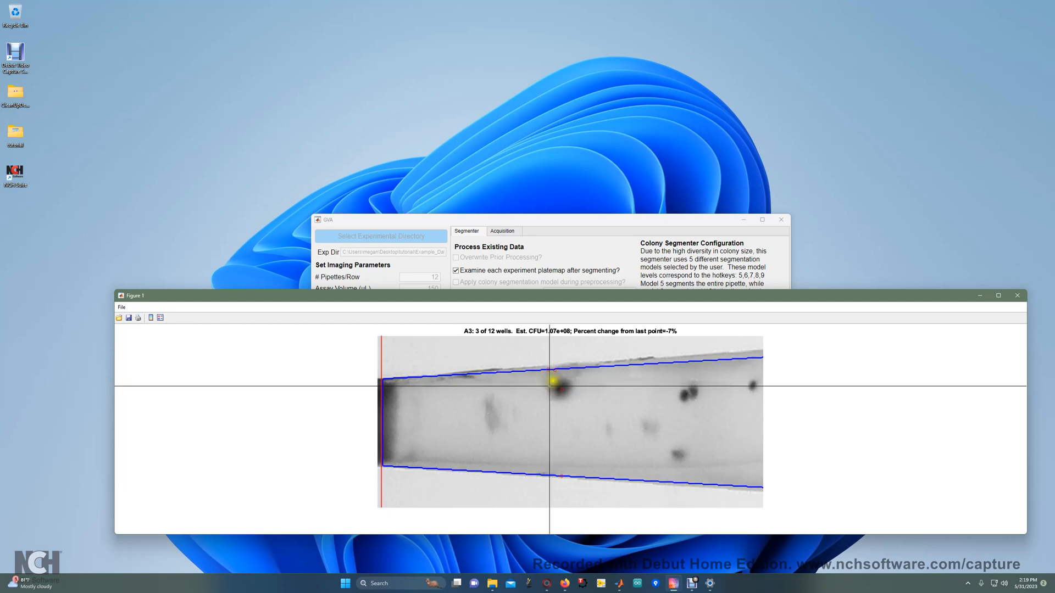
Add colony points near the tip of well A3, then re-segment the well with a model covering a longer portion of the pipette.
left_click(556, 371)
left_click(604, 426)
left_click(652, 428)
left_click(687, 459)
left_click(688, 389)
left_click(750, 390)
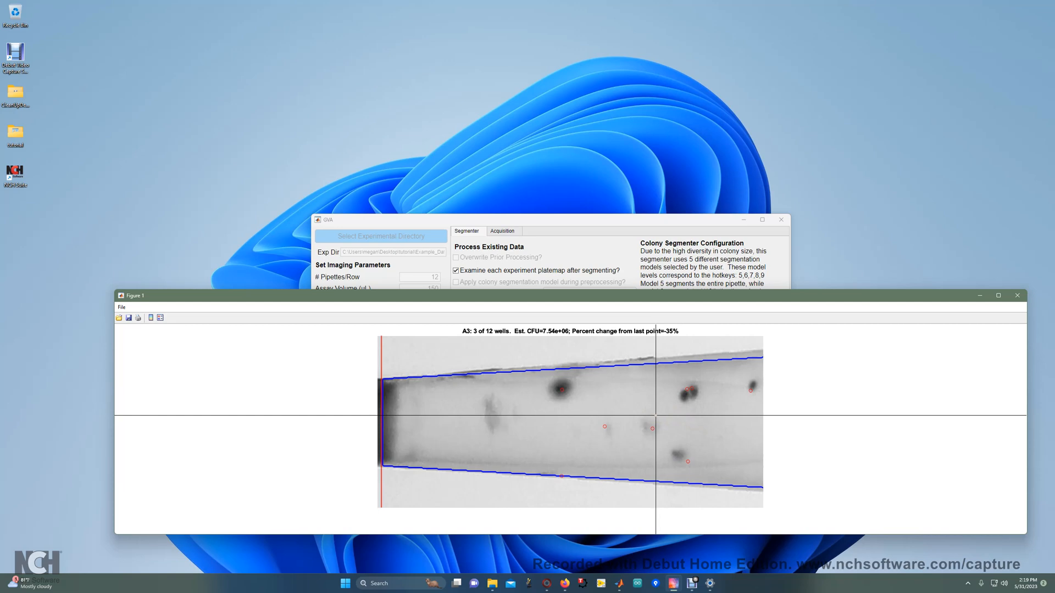
key("5")
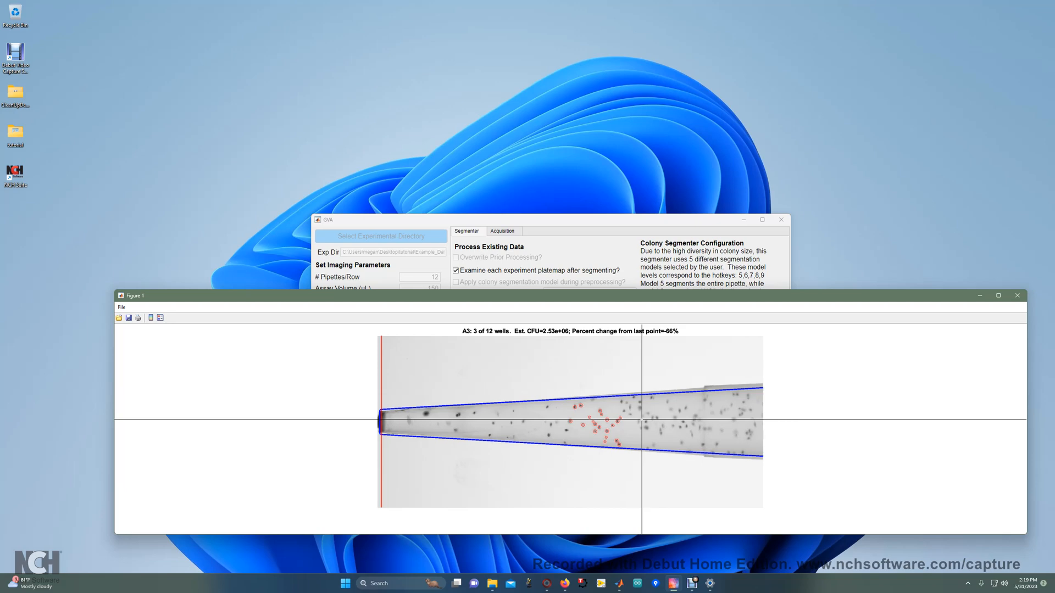
mouse_move(642, 420)
left_mouse_down()
mouse_move(630, 419)
mouse_move(620, 443)
mouse_move(619, 419)
mouse_move(572, 420)
left_mouse_up()
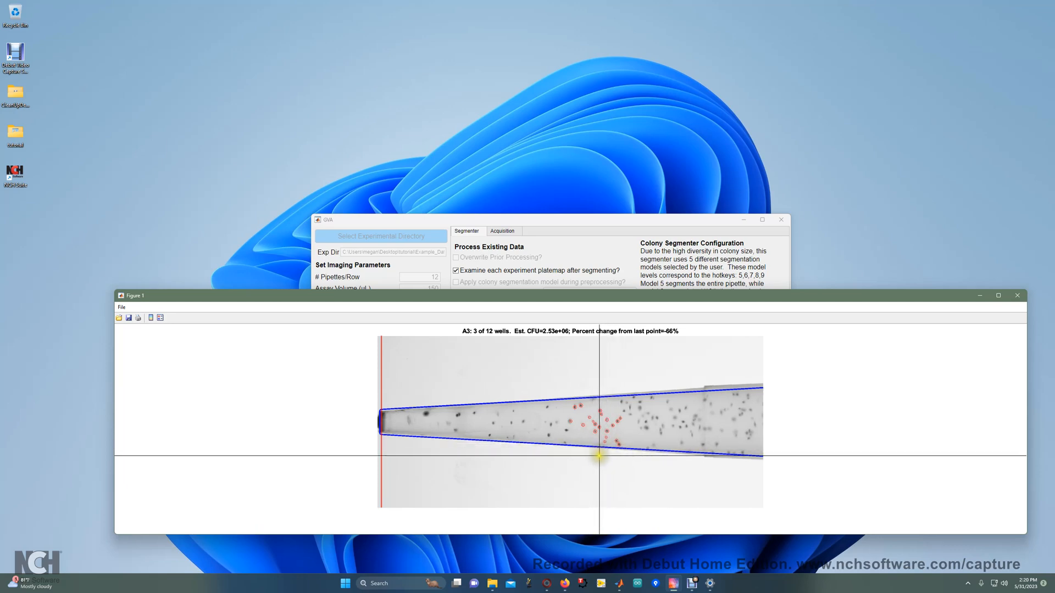
Remove all segmented points in well A3 and manually mark a cluster of colonies around the middle of the zoomed view.
key("c")
left_click(550, 424)
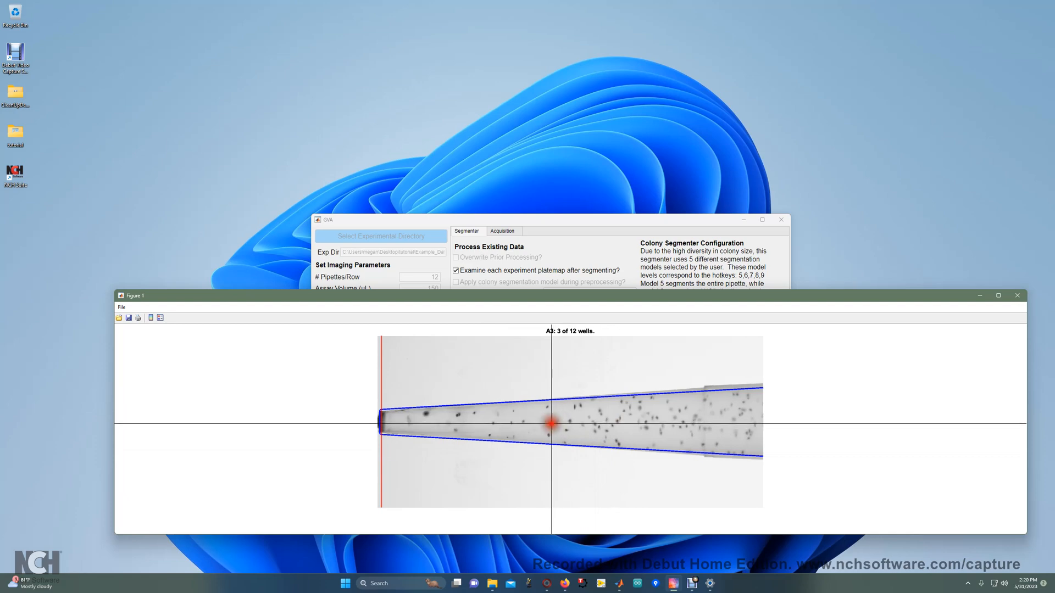
left_click(547, 434)
left_click(544, 423)
left_click(548, 407)
left_click(556, 422)
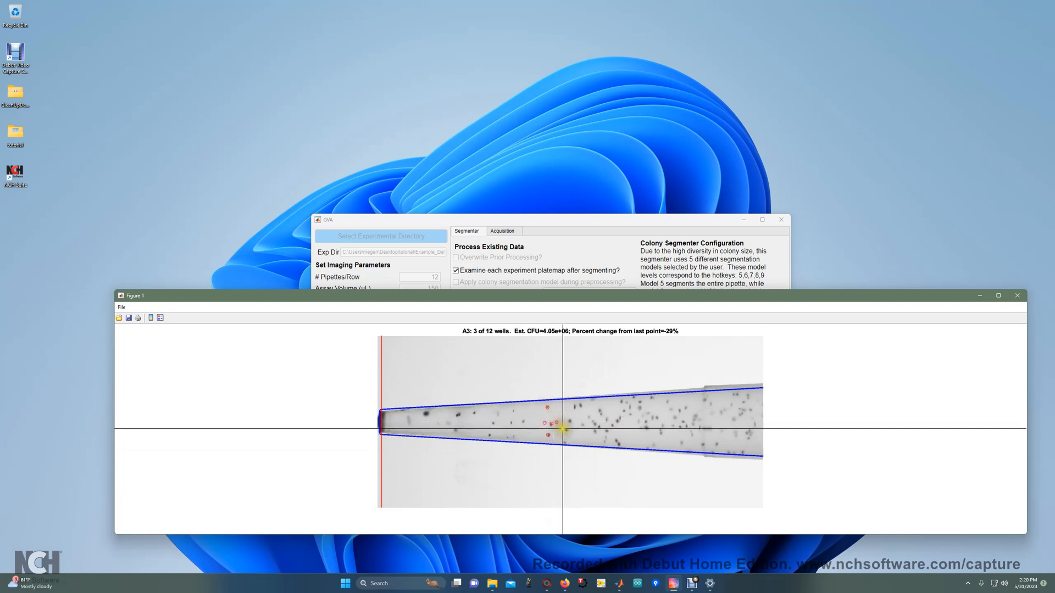
left_click(566, 430)
left_click(566, 441)
left_click(569, 423)
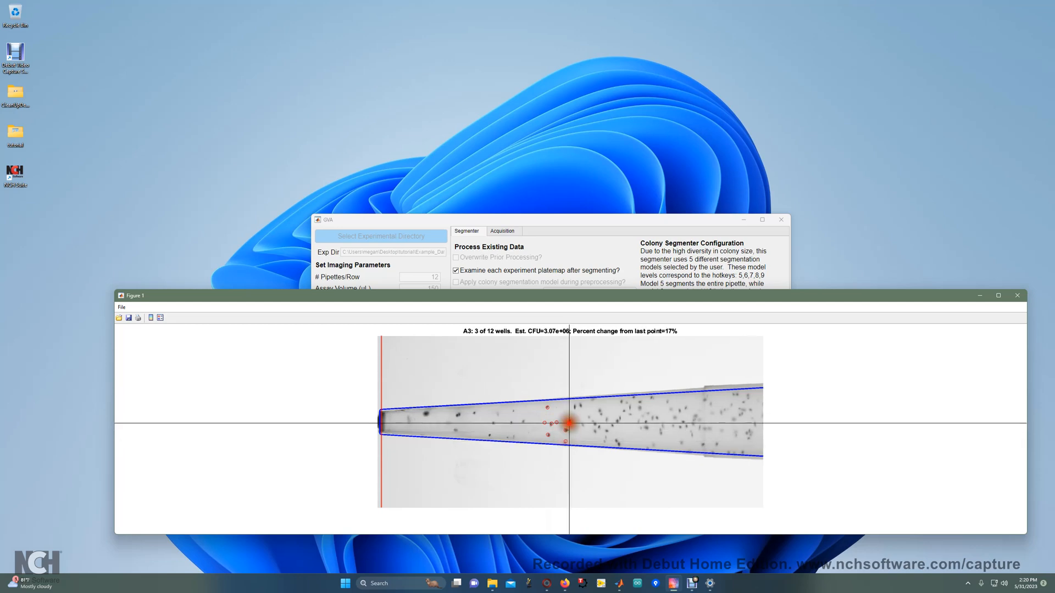
left_click(581, 407)
left_click(574, 407)
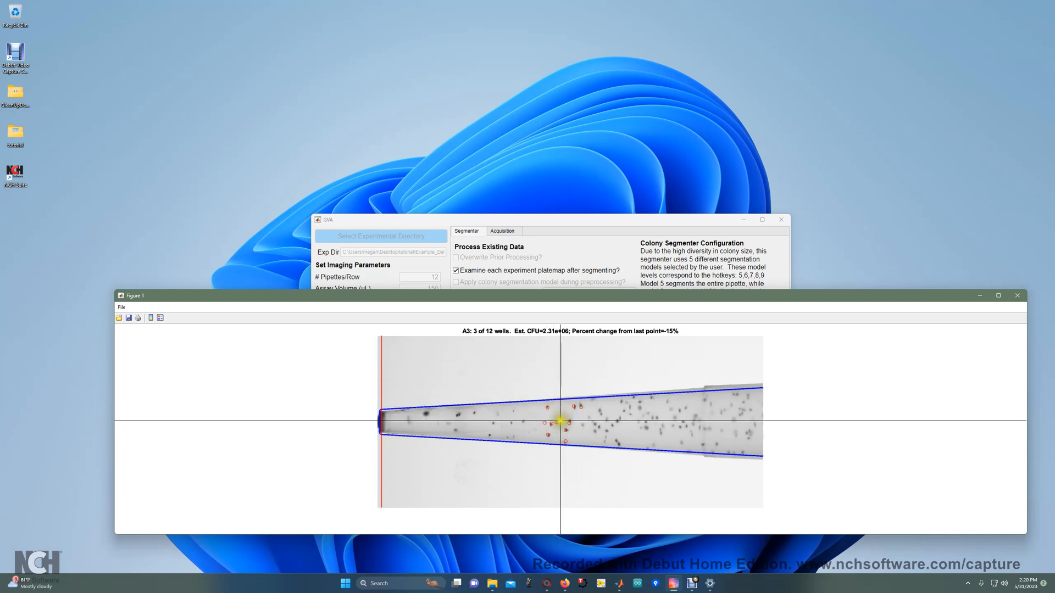
Remove individual points closest to the cursor throughout the manually marked cluster in well A3.
left_click(552, 422)
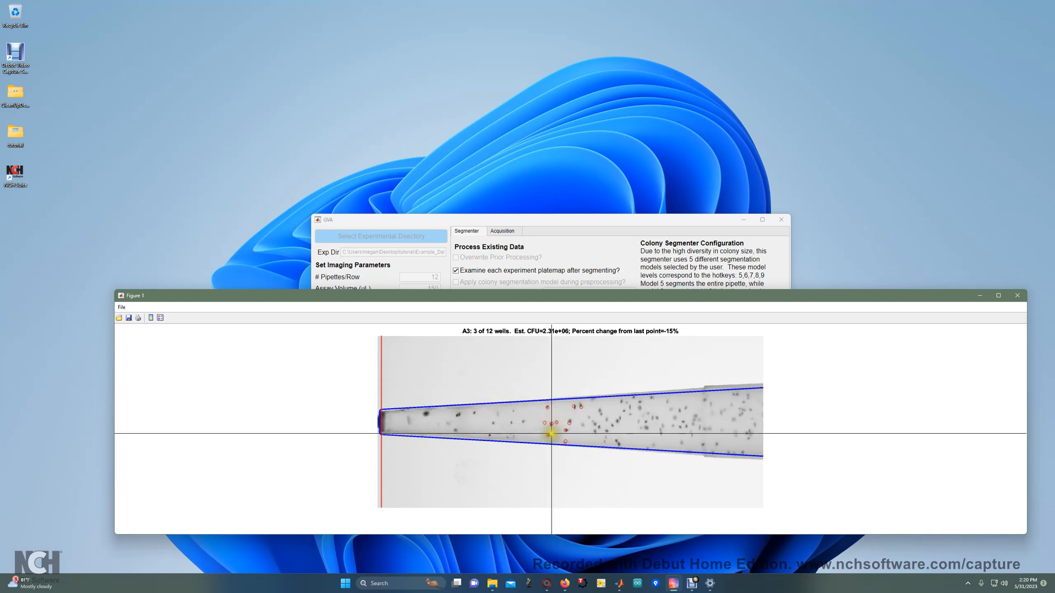
right_click(551, 436)
right_click(553, 428)
right_click(557, 426)
right_click(551, 411)
right_click(565, 430)
right_click(566, 440)
right_click(569, 424)
right_click(572, 410)
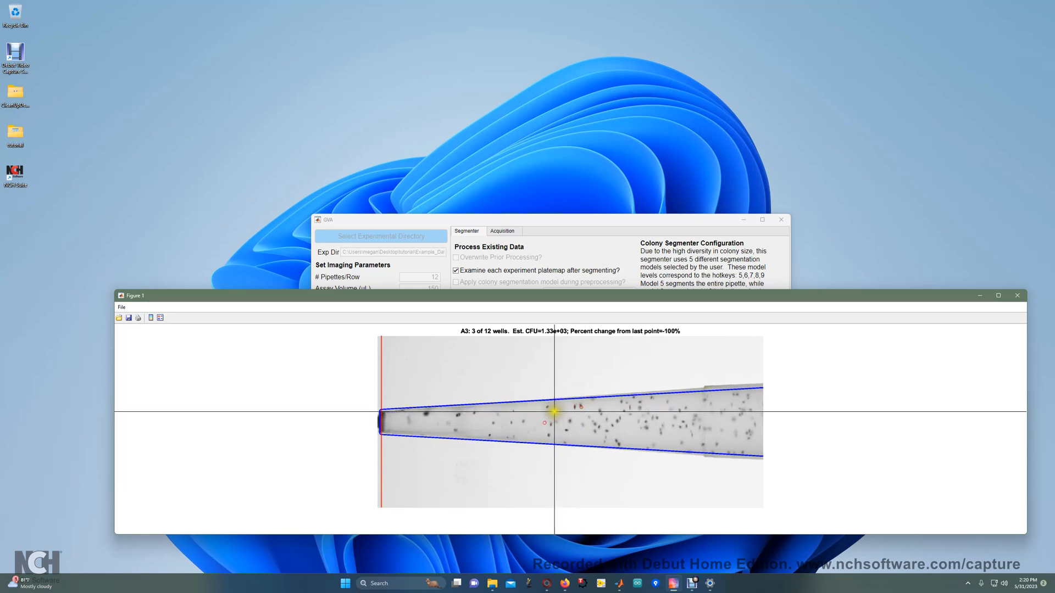
Mark a replacement cluster of colony points around the few remaining ones in well A3.
left_click(554, 410)
left_click(557, 413)
left_click(562, 408)
left_click(561, 417)
left_click(555, 424)
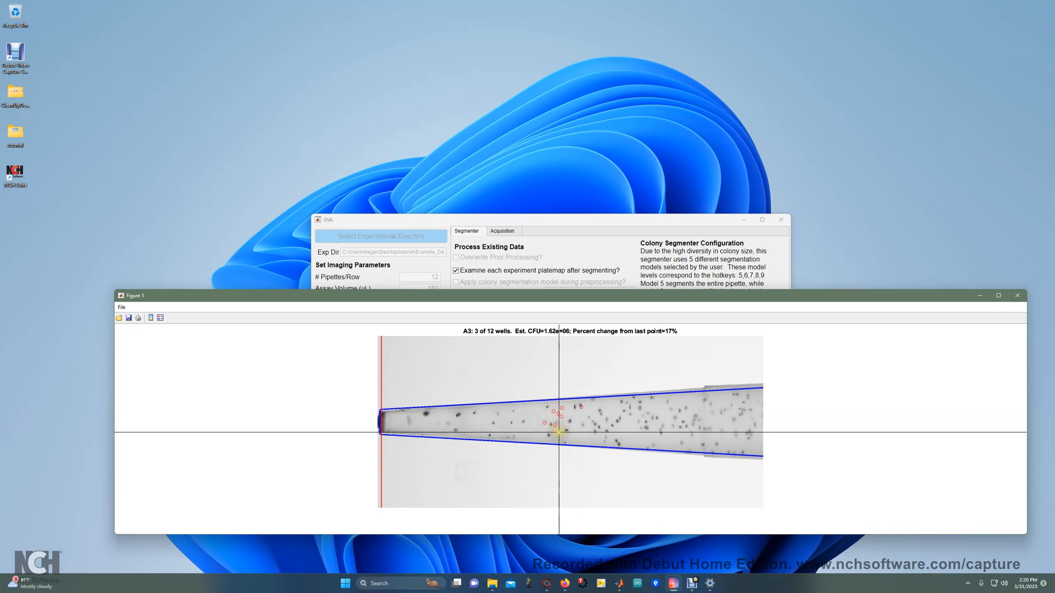
left_click(560, 432)
left_click(564, 427)
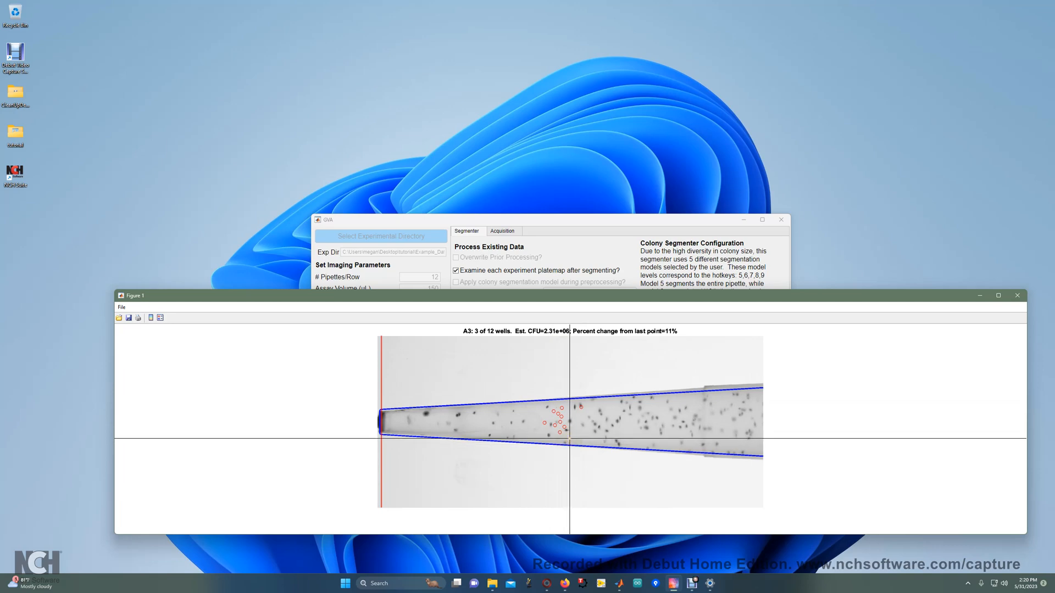
left_click(570, 438)
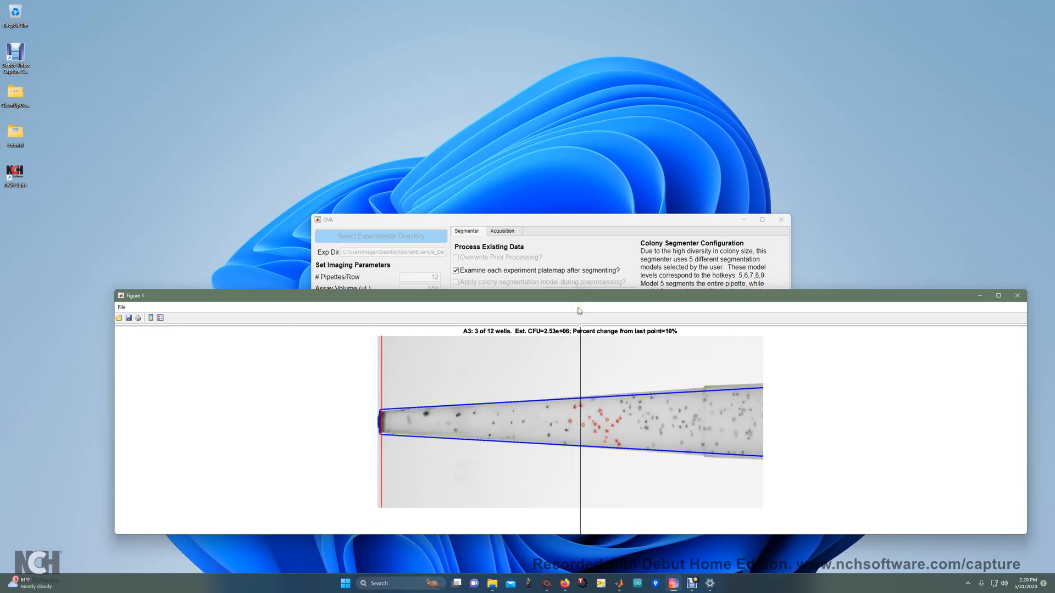
Skip from well A3 to well 1 (A1) and segment its colonies.
key("s")
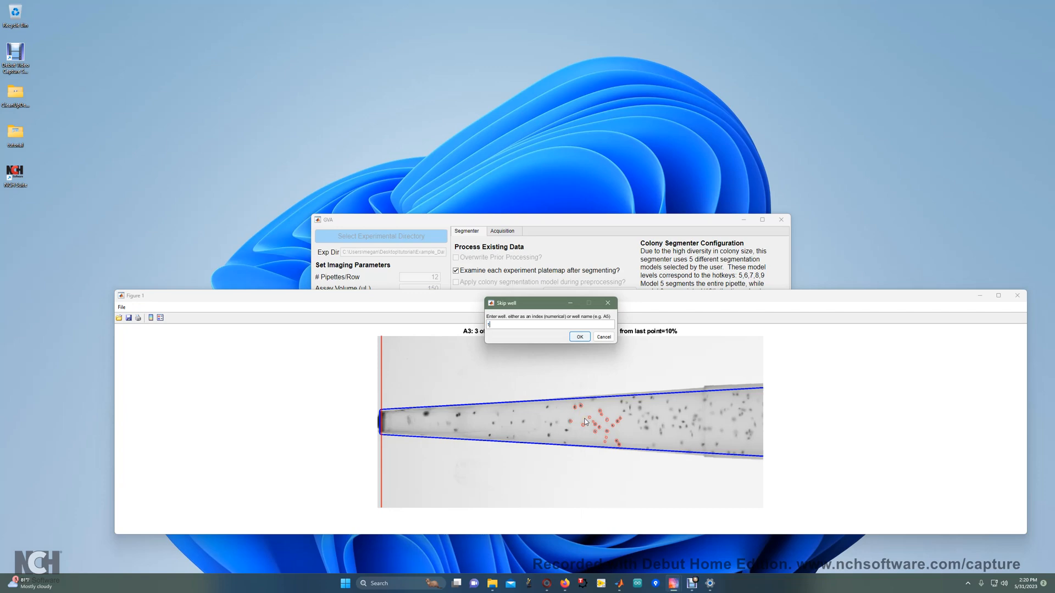
left_click(580, 338)
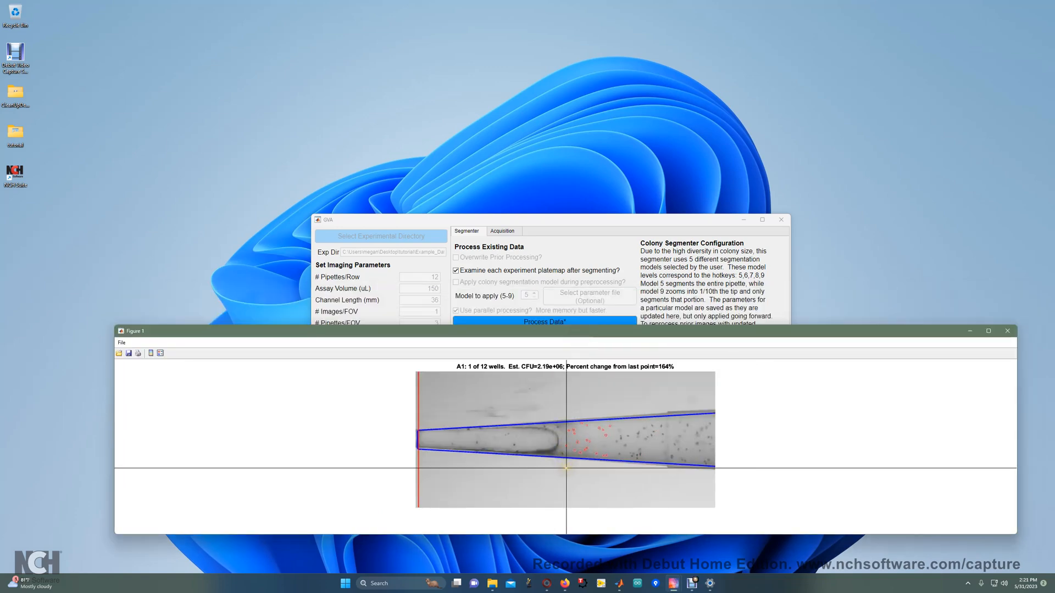
left_click(506, 454)
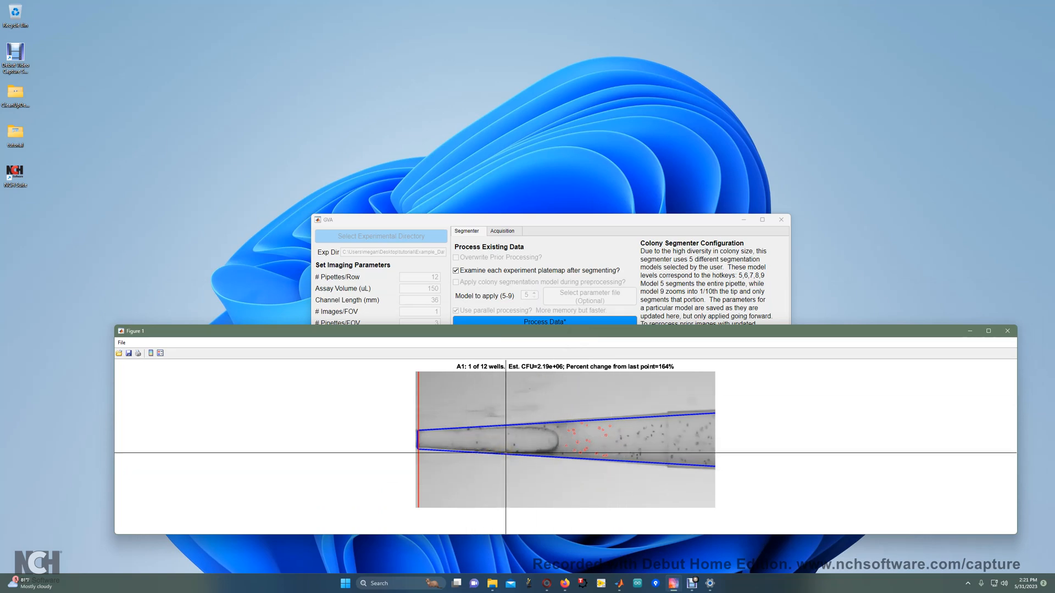
left_click(506, 455)
left_click(506, 452)
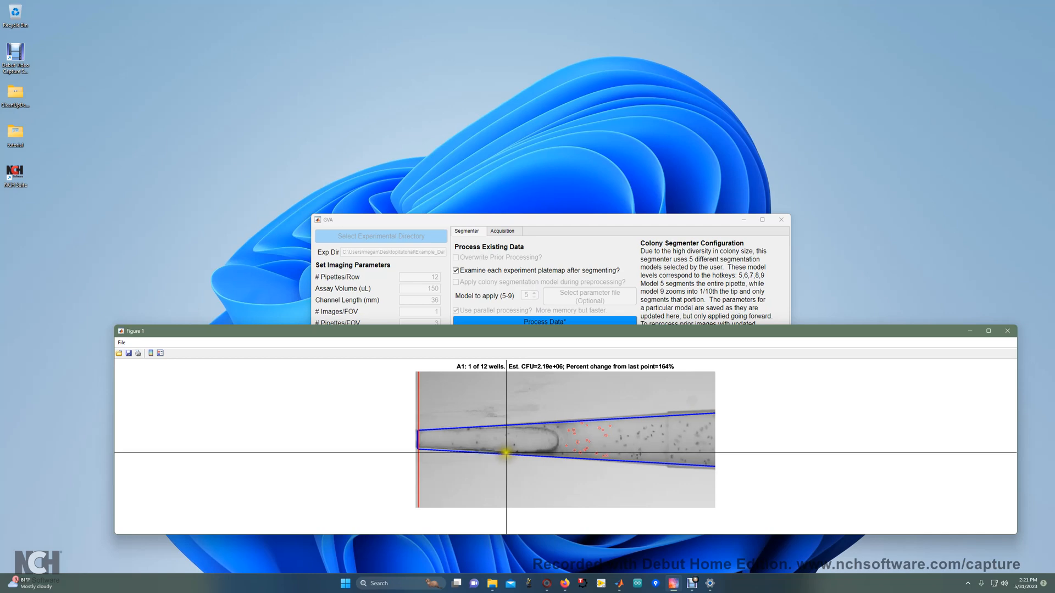
left_click(590, 447)
Segment all remaining images of the plate with the current model, allowing GVA network access through the firewall.
left_click_drag(593, 337, 566, 79)
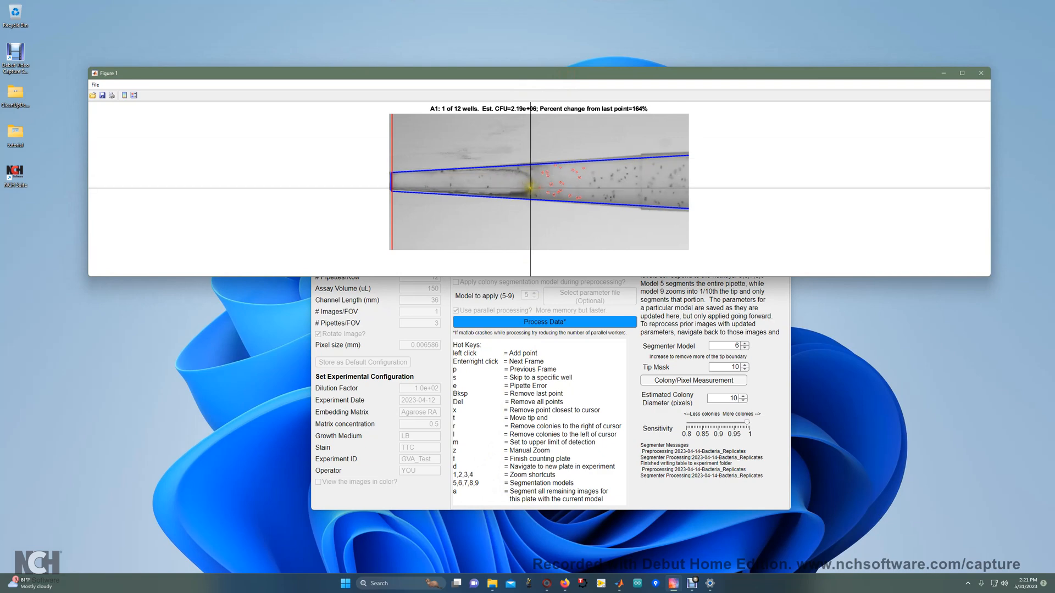
key("a")
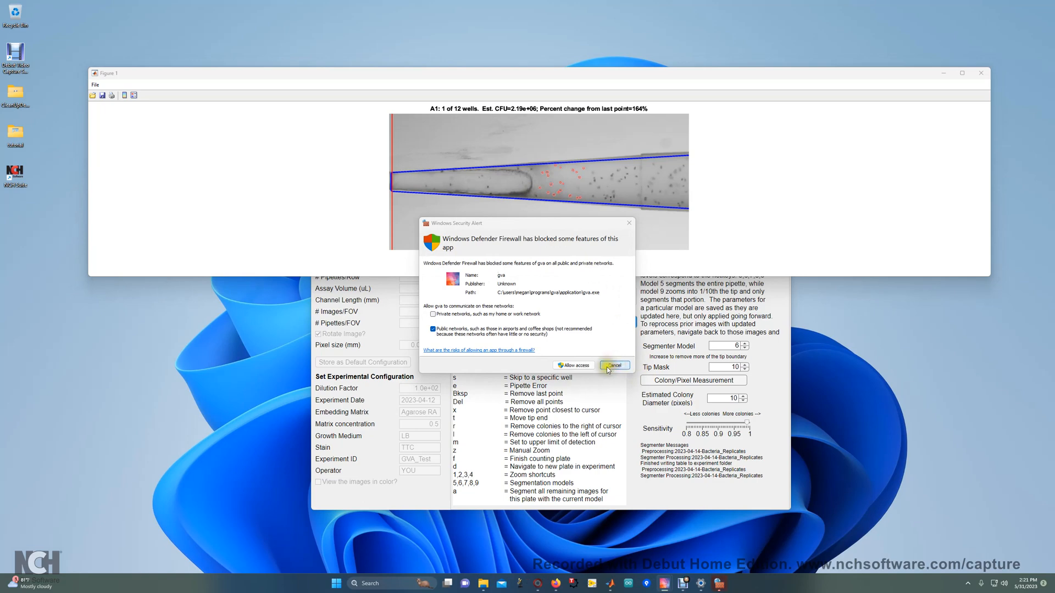
left_click(586, 367)
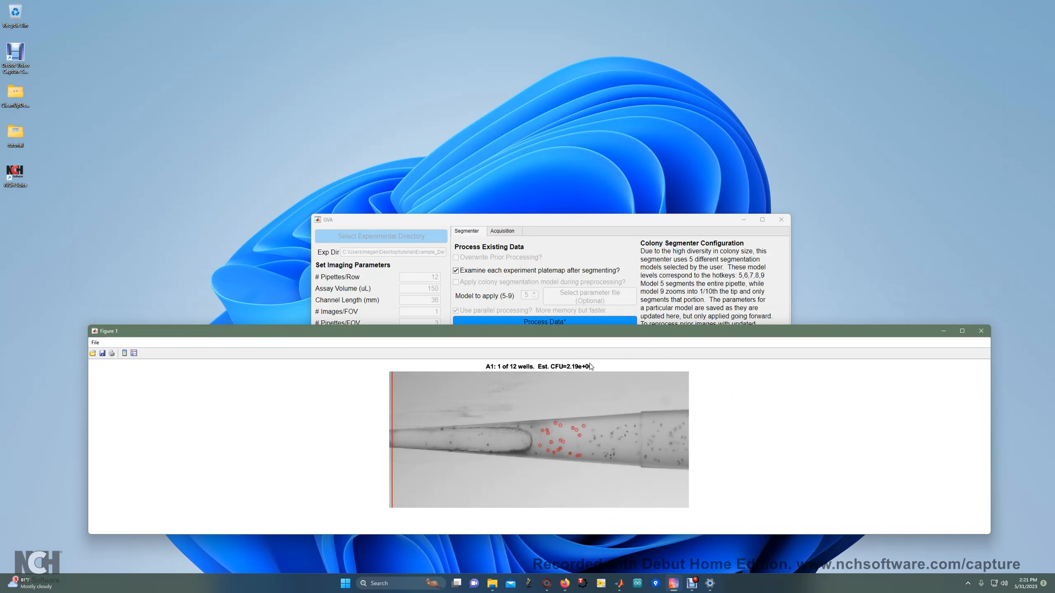
Finish counting, reopen well A11 from the plate's CFU heatmap, and add a colony point near the pipette's lower edge.
key("f")
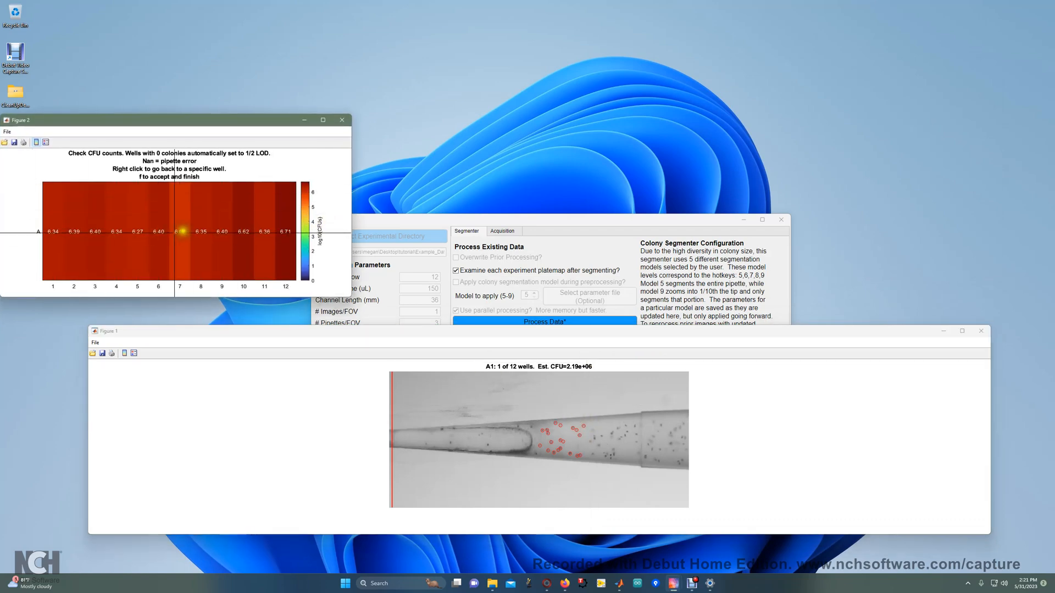
left_click(265, 231)
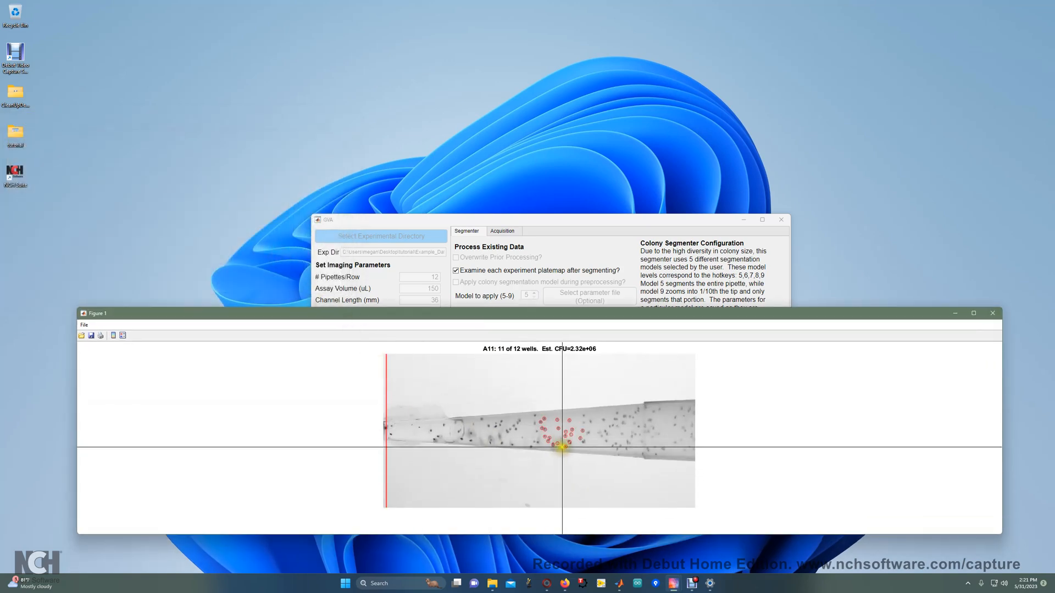
left_click(561, 449)
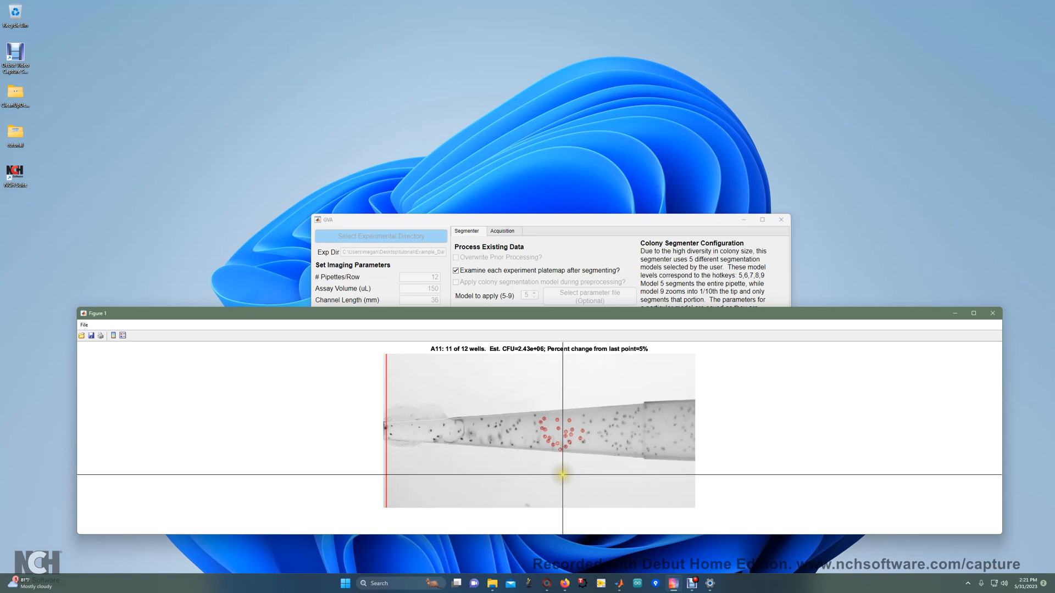
Arrange the settings window above the well figure and re-segment well A11 with model 6.
mouse_move(562, 318)
left_mouse_down()
mouse_move(548, 78)
mouse_move(532, 26)
mouse_move(544, 329)
left_mouse_up()
left_click_drag(570, 220, 574, 39)
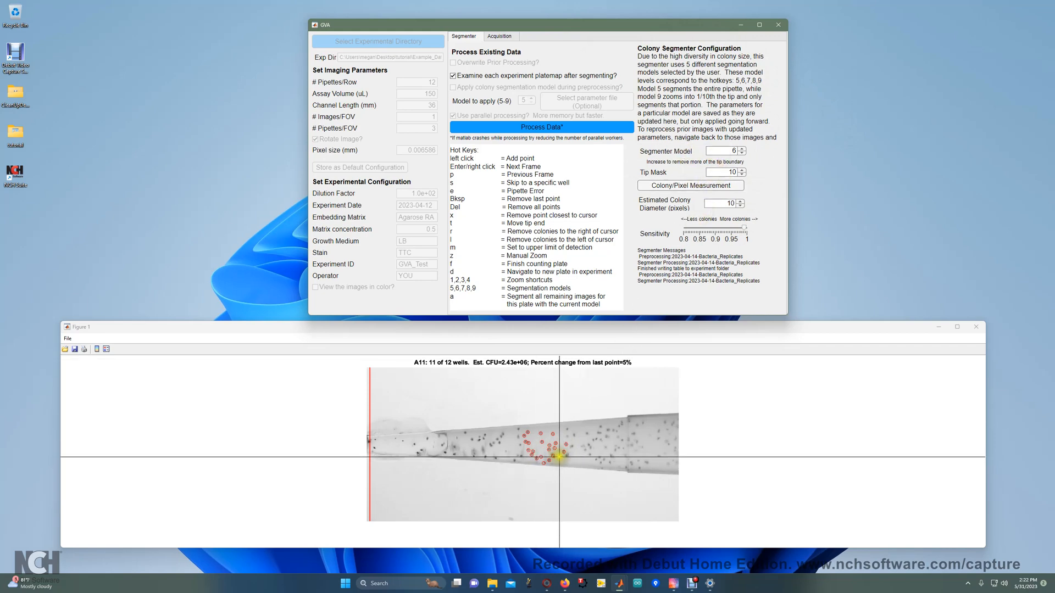
left_click(541, 418)
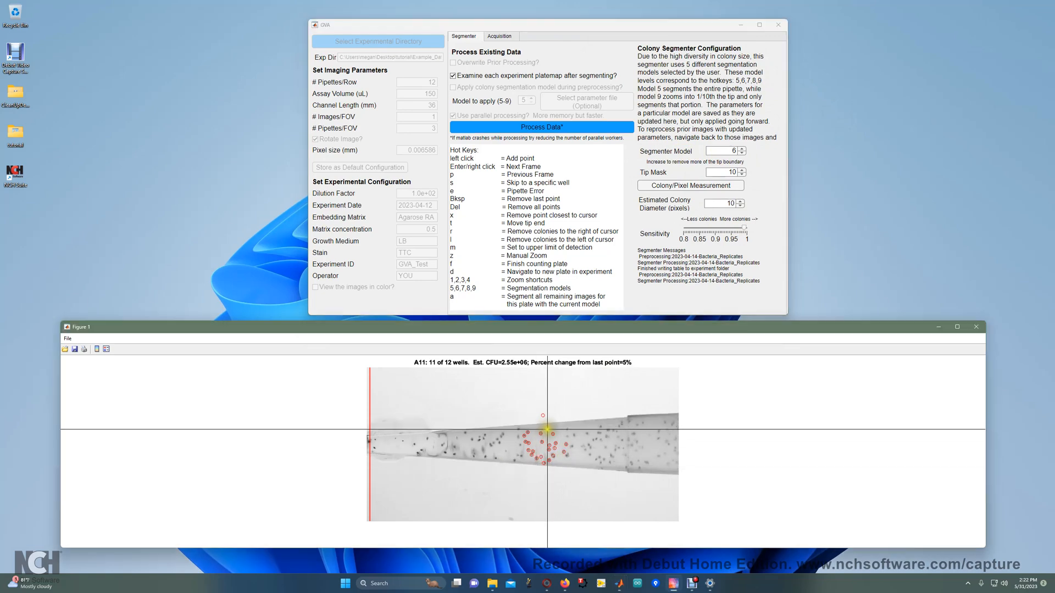
key("BackSpace")
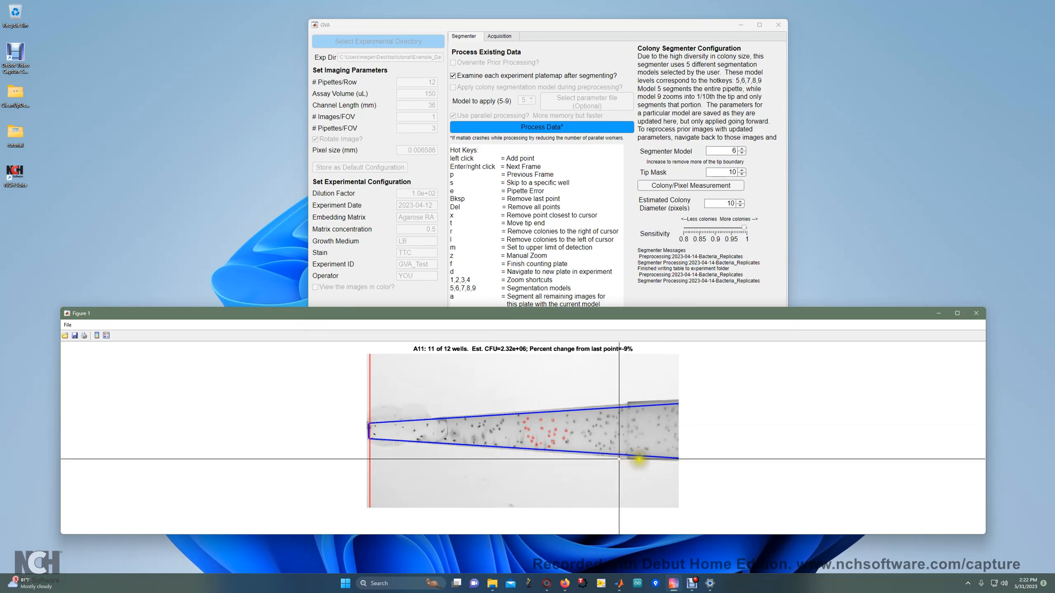
Set the Tip Mask to 2 and re-segment well A11.
left_click(667, 406)
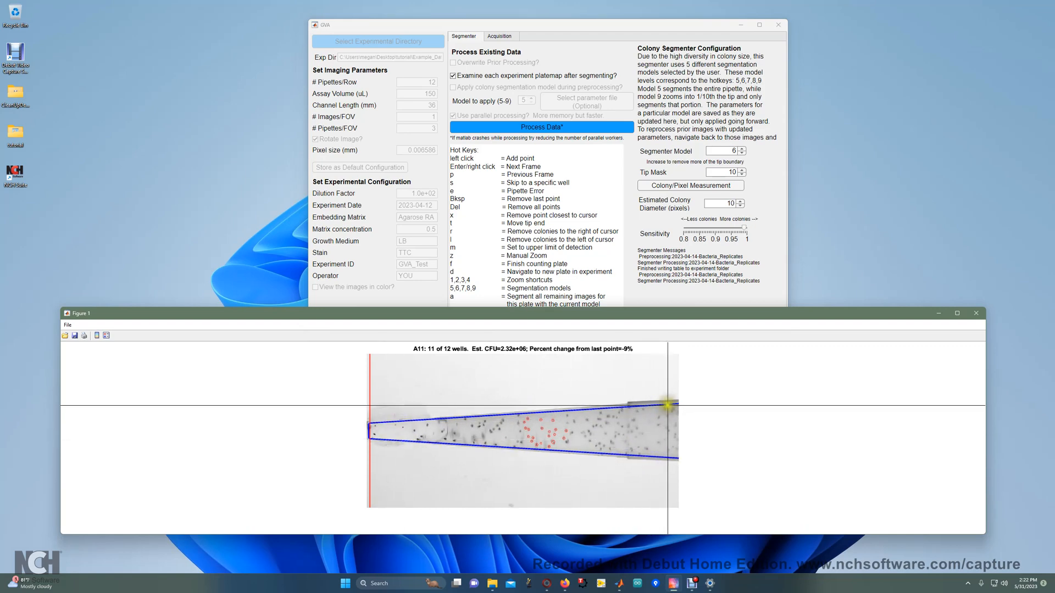
left_click(733, 173)
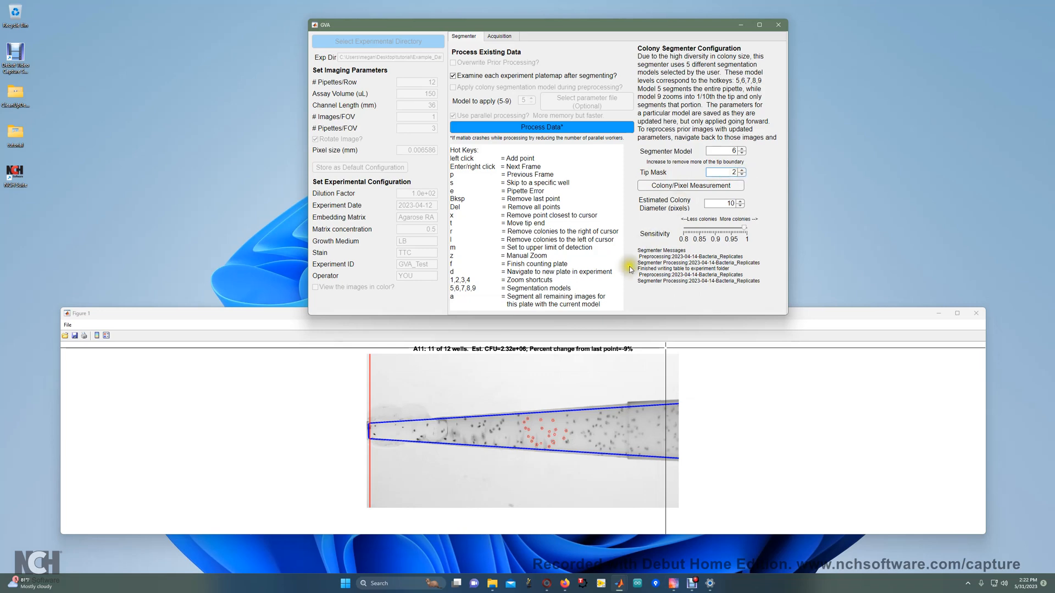
left_click(632, 332)
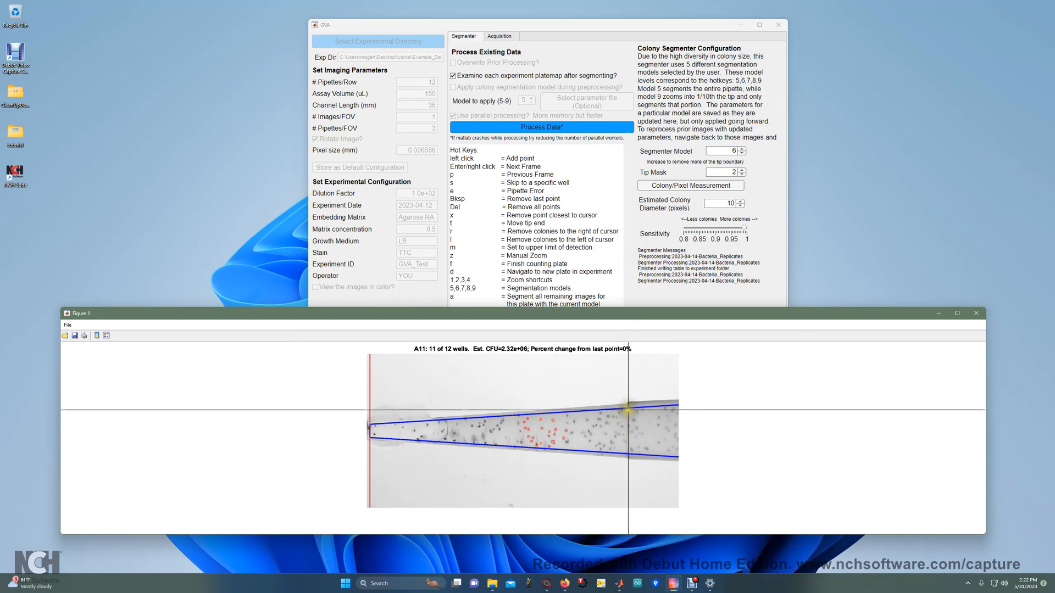
Set the Tip Mask to 50 and remove the stray point placed above the pipette in well A11.
left_click(734, 173)
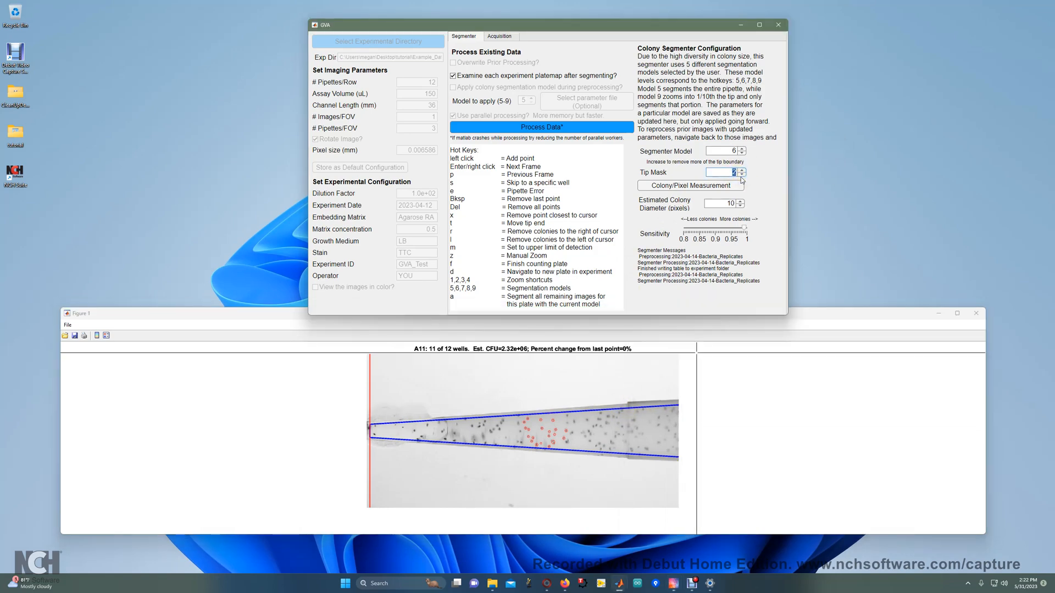
left_click(632, 365)
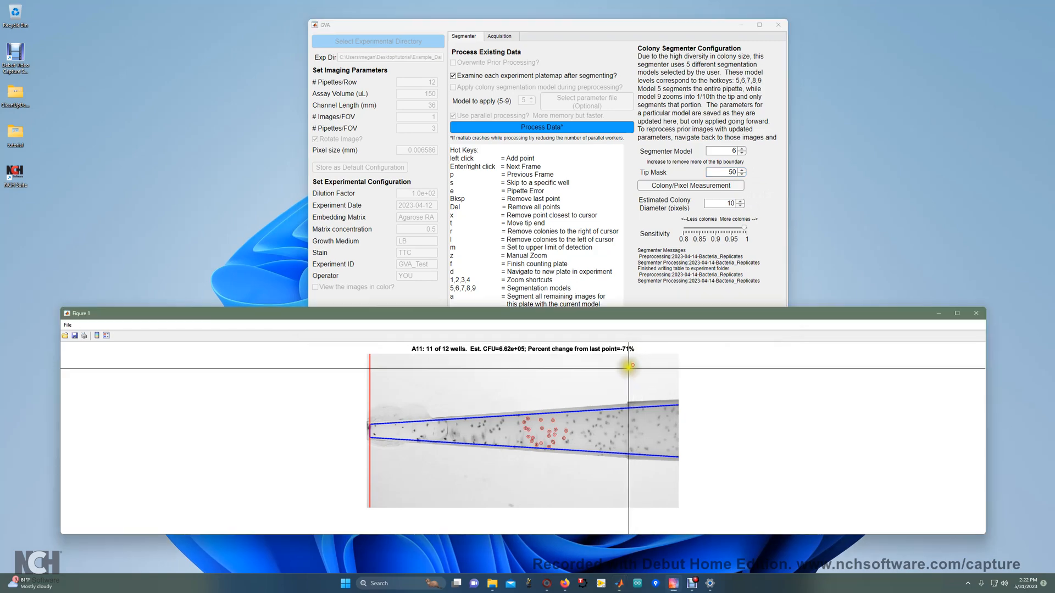
left_click(651, 358)
left_click(732, 171)
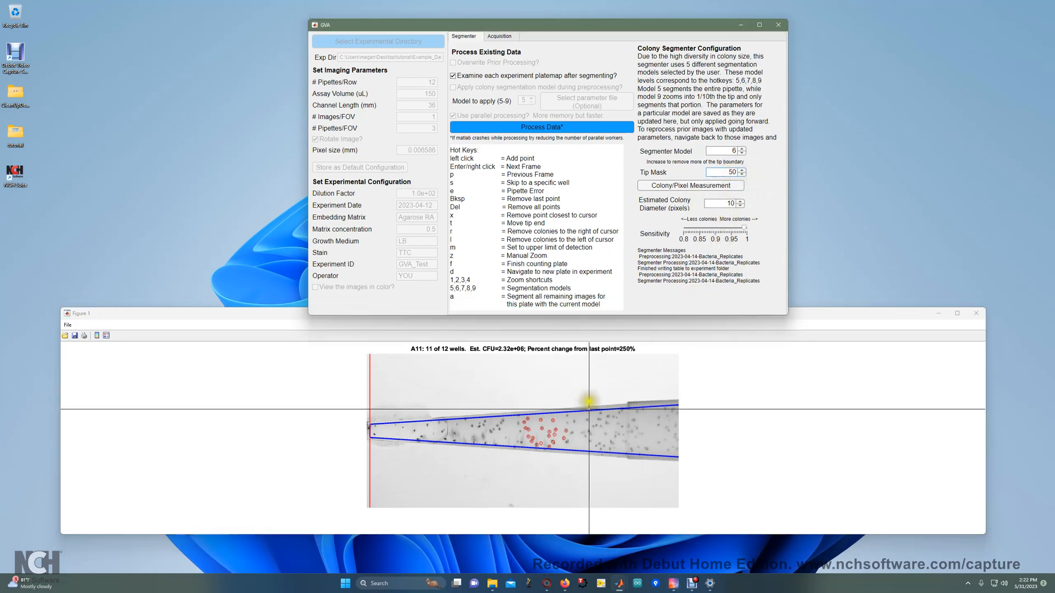
left_click(585, 320)
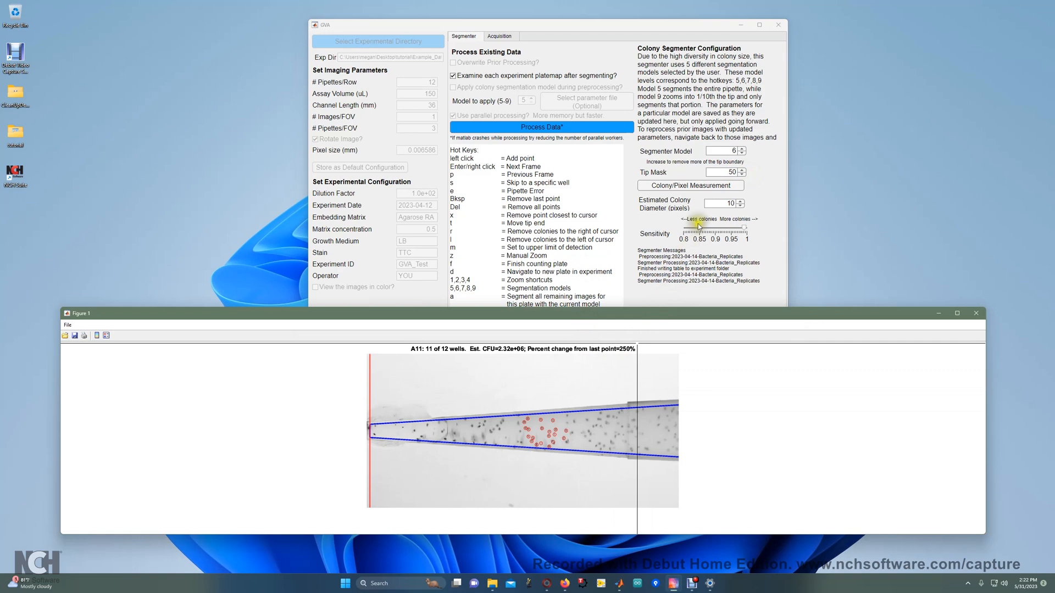
Measure the pixel diameter of one colony in well A11 by drawing a circle around it in a magnified view.
left_click(704, 186)
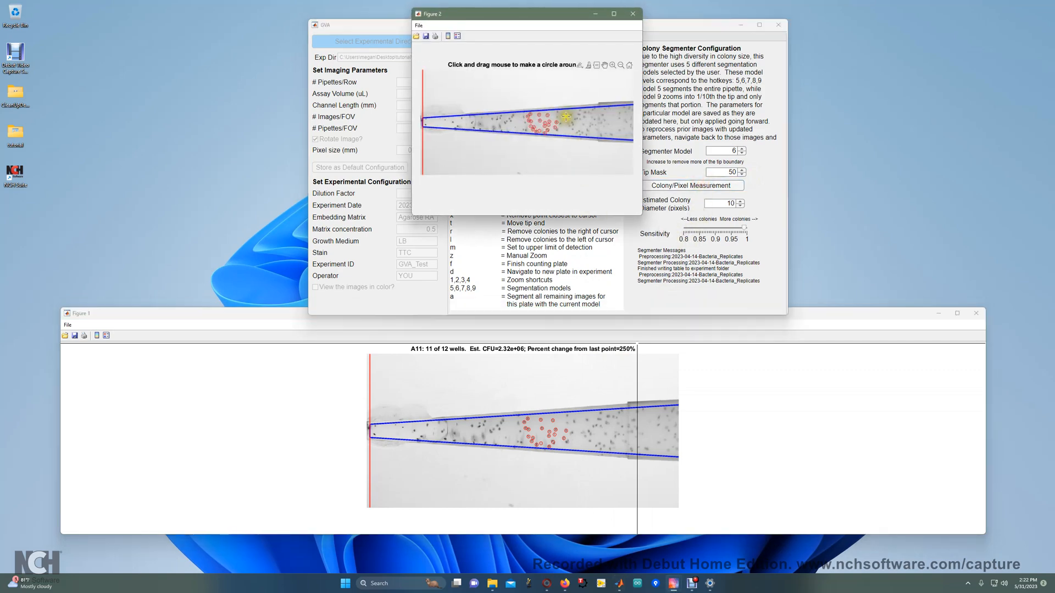
left_click(604, 66)
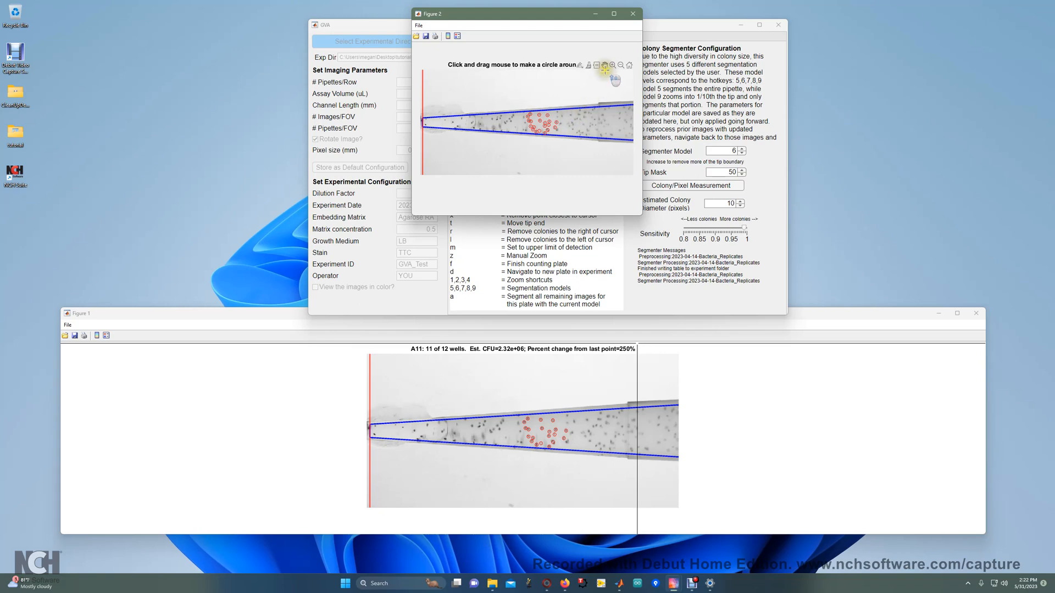
scroll(570, 115, "up", 5)
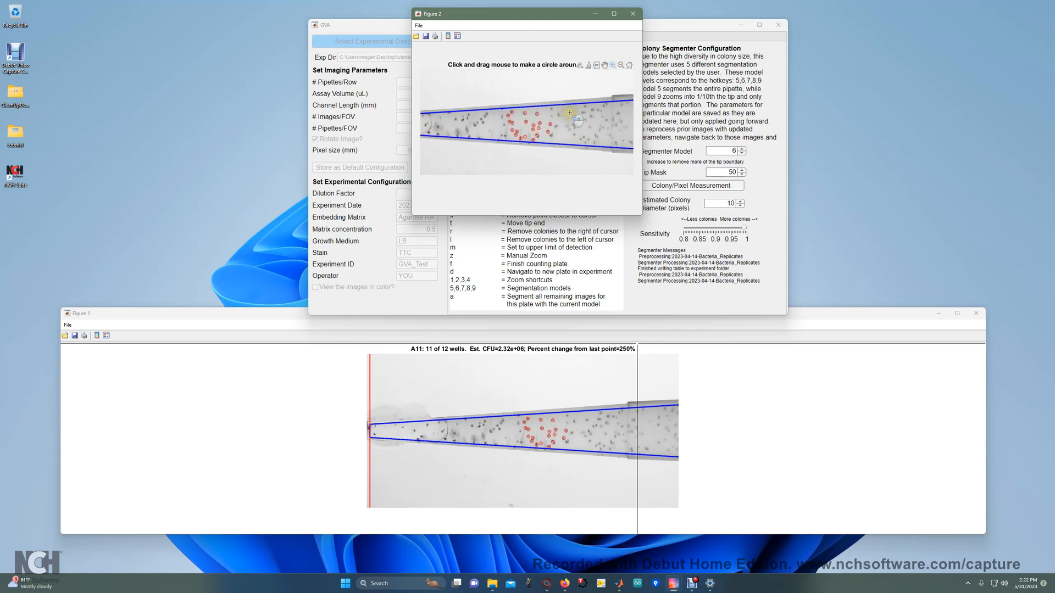
scroll(570, 115, "up", 5)
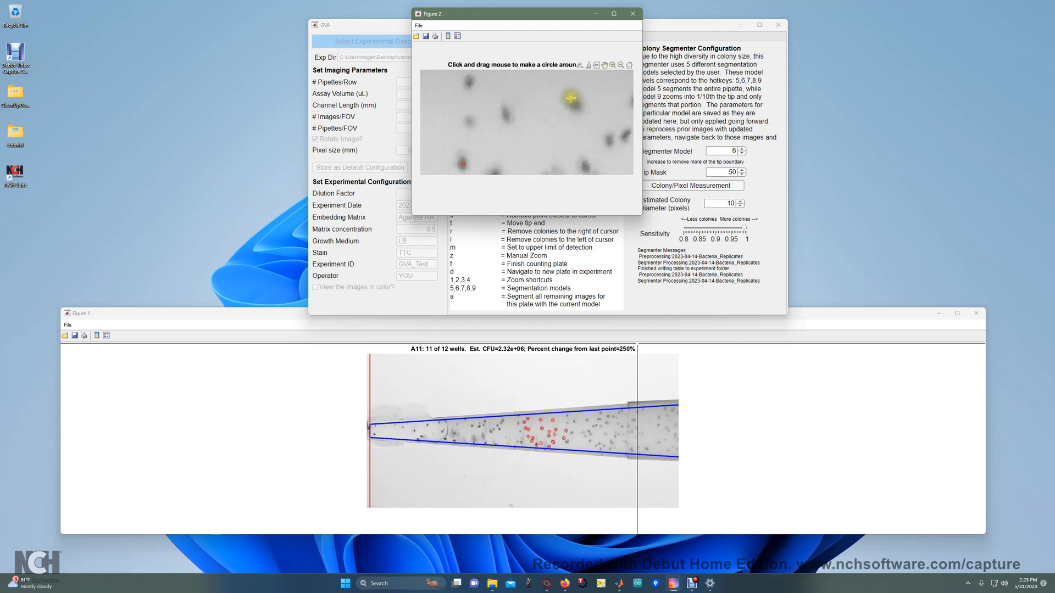
left_click_drag(569, 99, 579, 111)
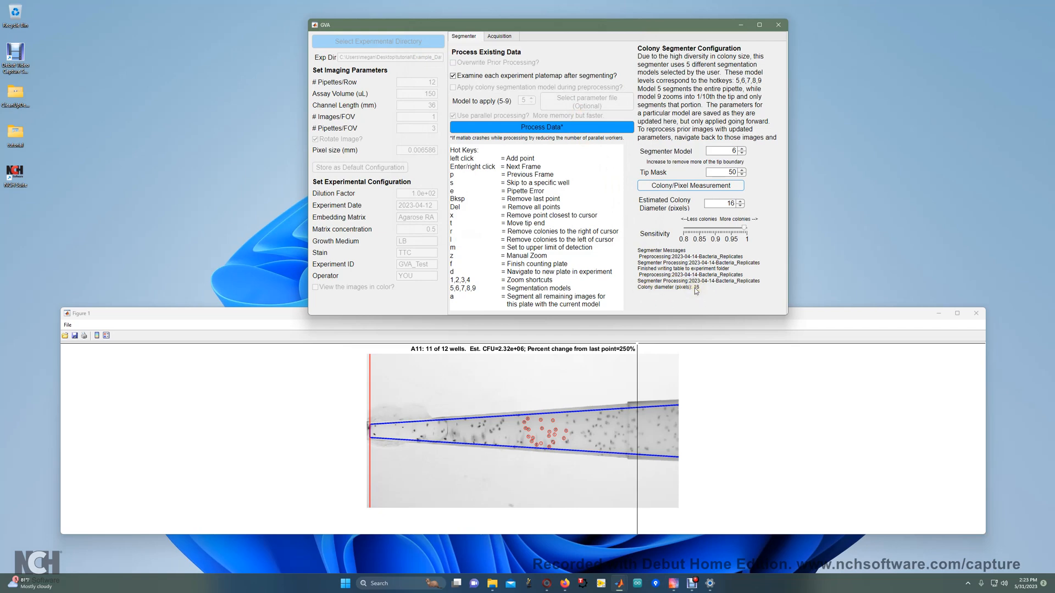
Set the Estimated Colony Diameter to 10 pixels and re-segment well A11 with model 6.
left_click(728, 203)
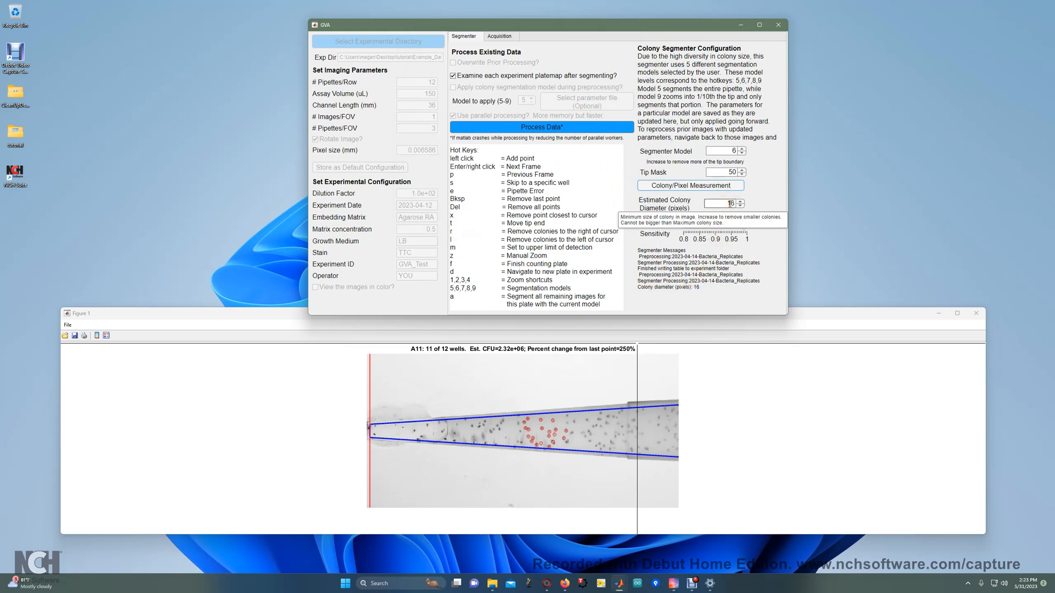
double_click(730, 203)
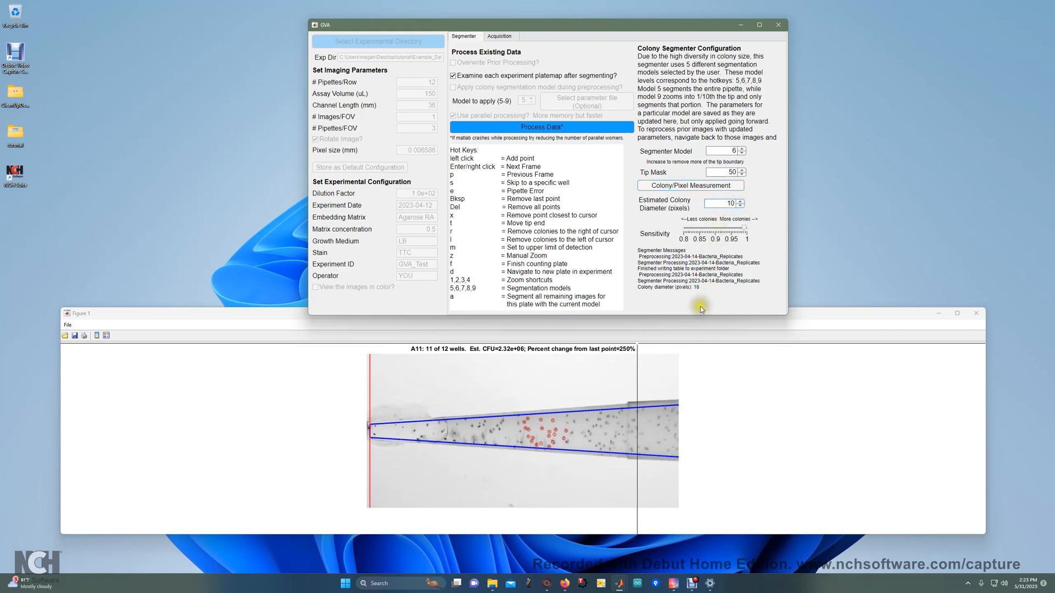
left_click(688, 331)
key("6")
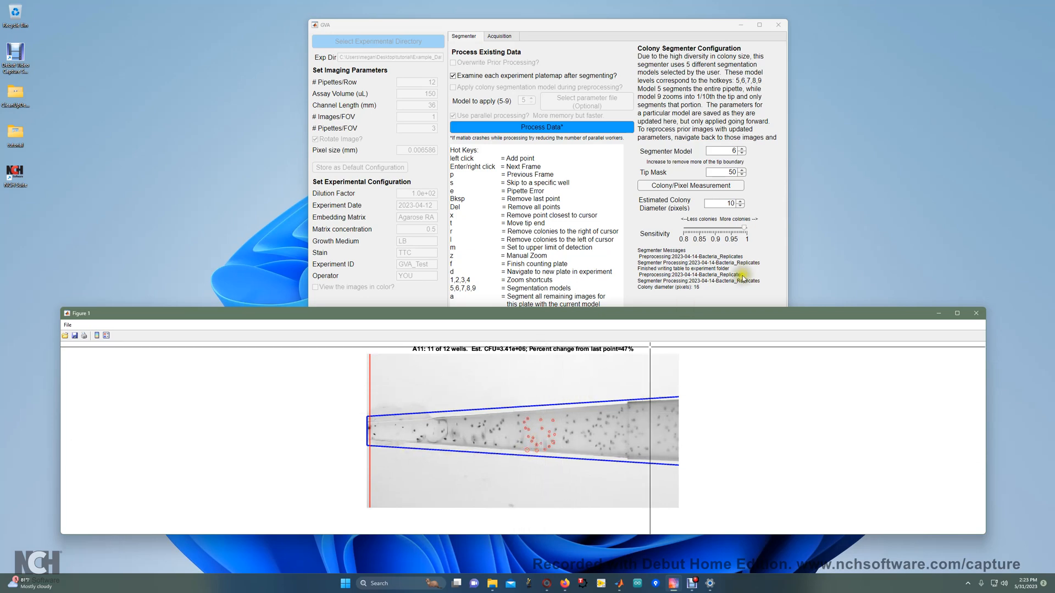
Lower the segmentation Sensitivity to 0.8 and return to the well A11 figure.
left_click_drag(736, 234, 705, 229)
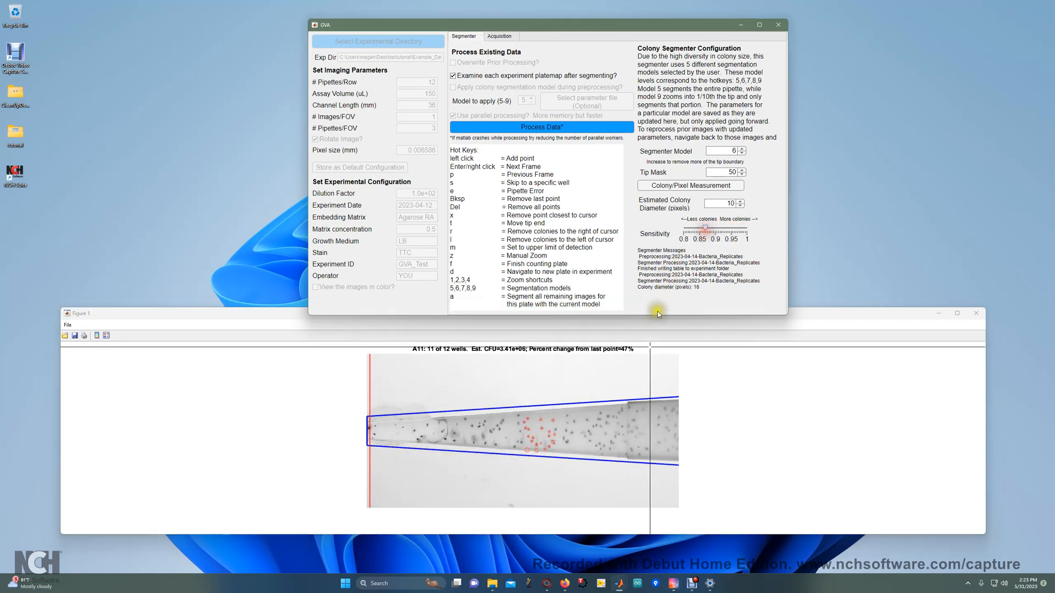
left_click(654, 334)
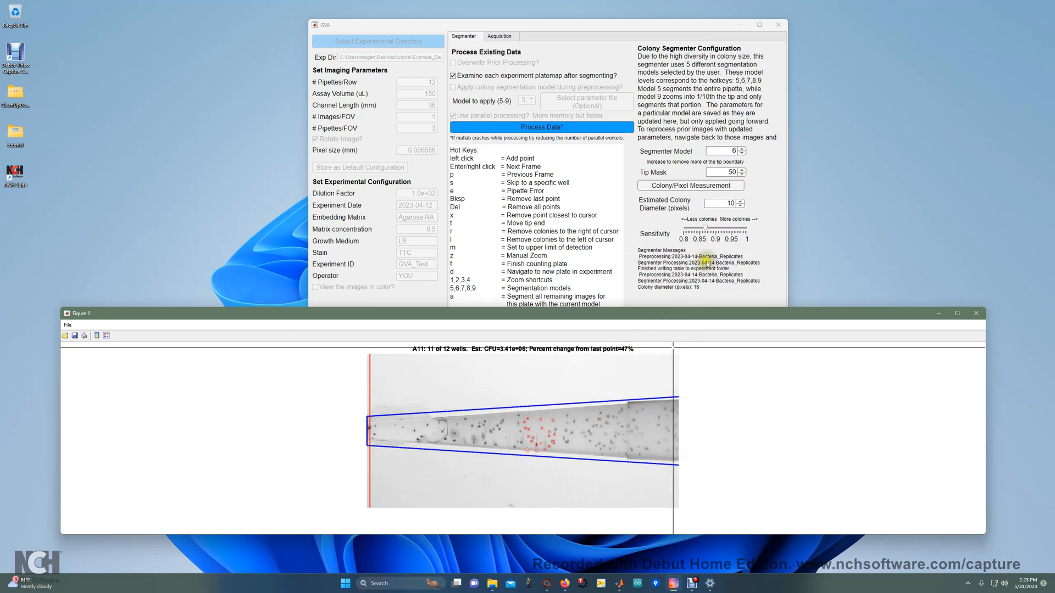
left_click_drag(706, 235, 676, 213)
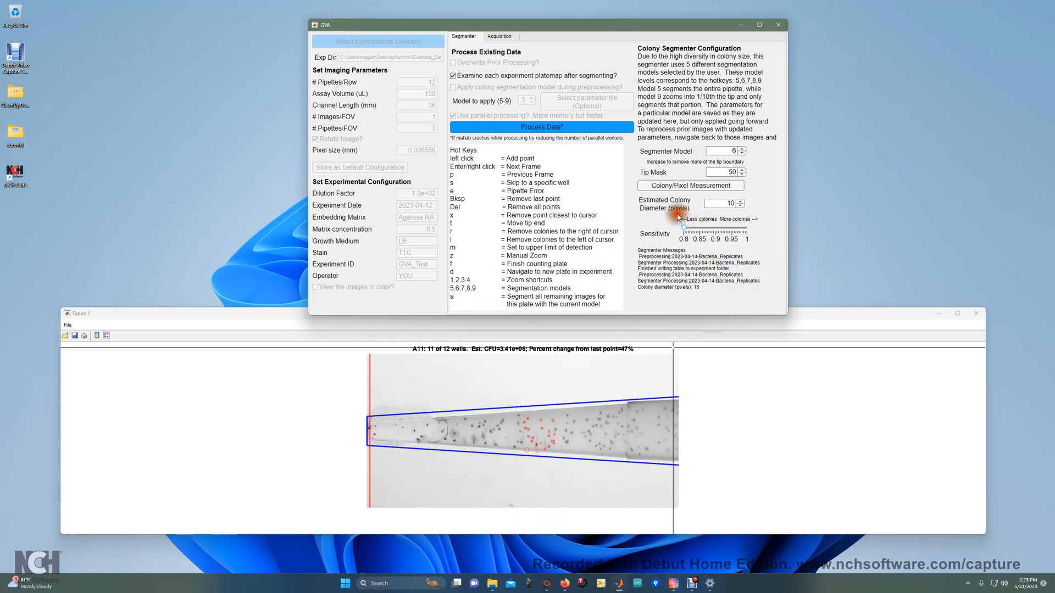
left_click(611, 335)
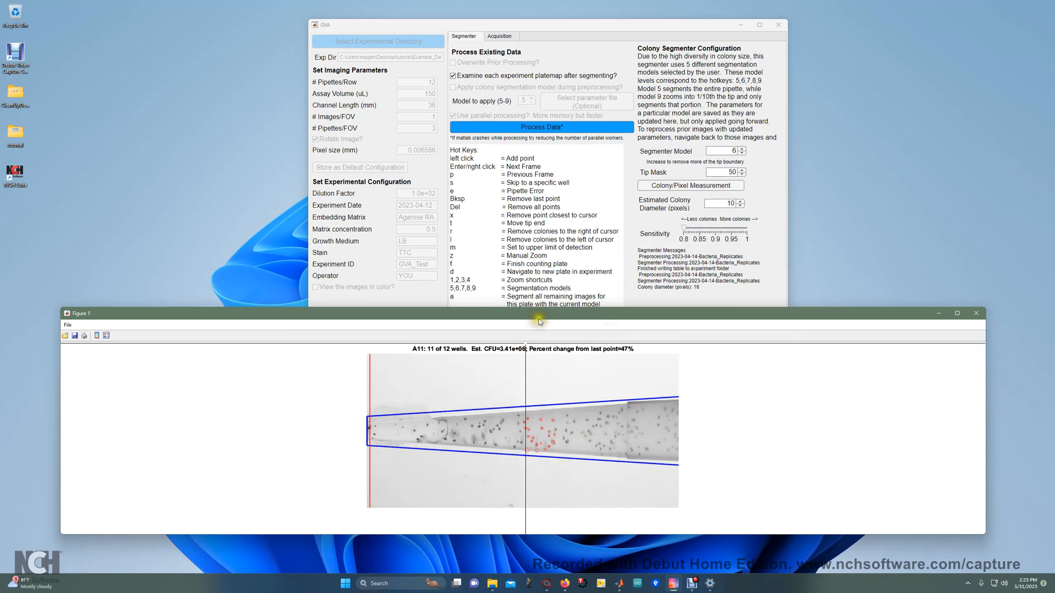
Finish counting the plate and accept the CFU counts shown in the heatmap.
left_click(538, 343)
left_click_drag(544, 320, 545, 338)
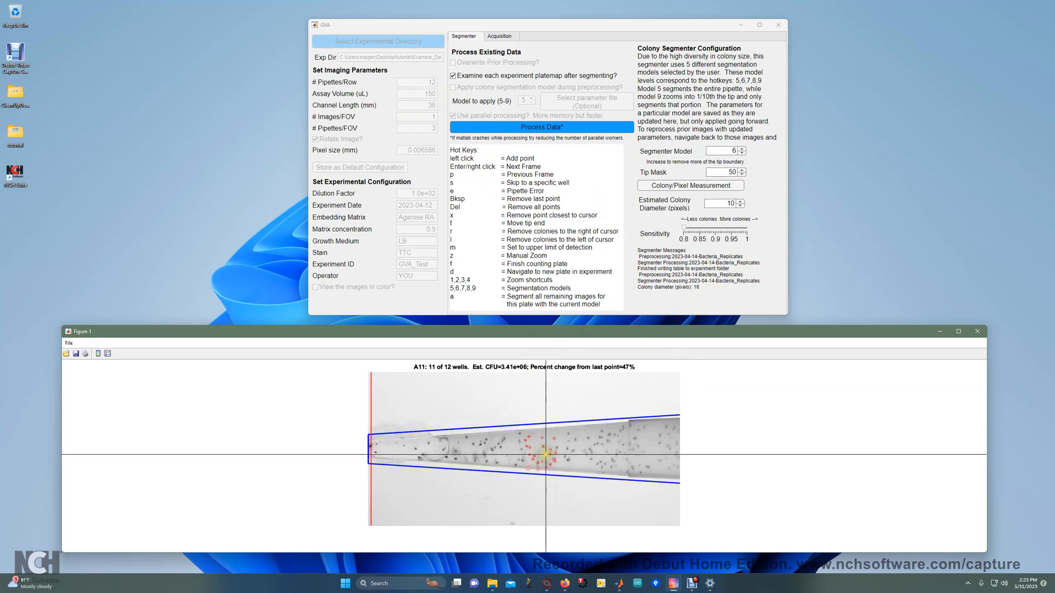
key("f")
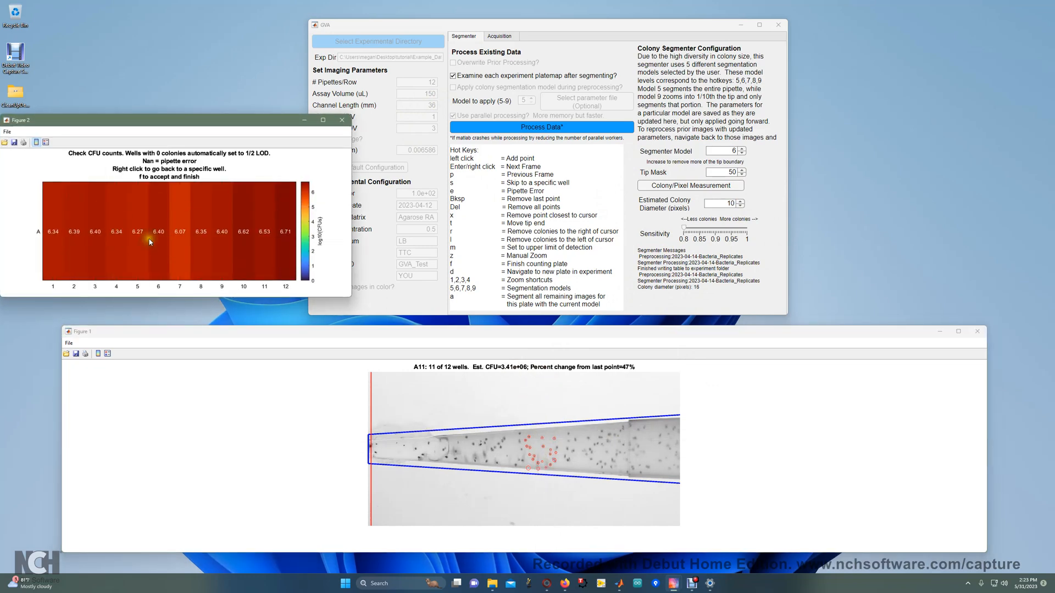
key("f")
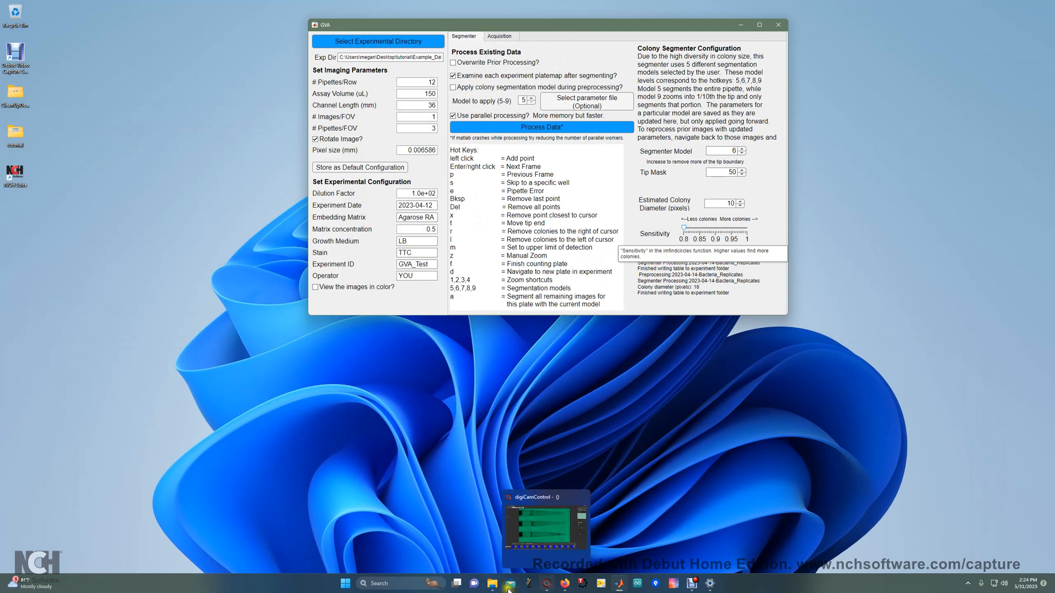
Switch to File Explorer and open the 2023-04-14-Bacteria_Replicates folder under Desktop, tutorial, Example_Data, Example_Data, Camera.
mouse_move(491, 587)
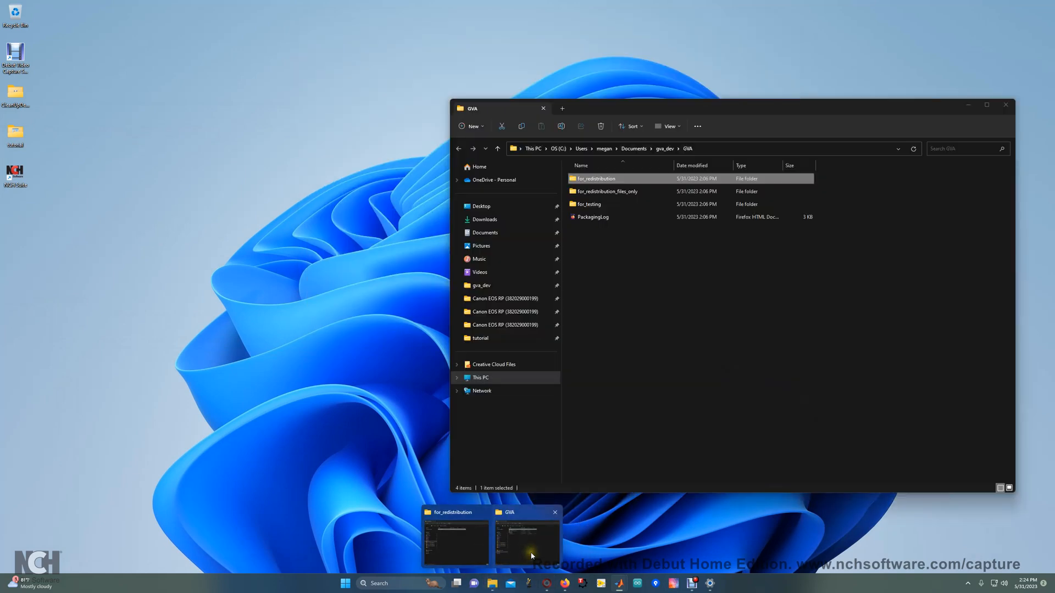
left_click(530, 550)
left_click(477, 207)
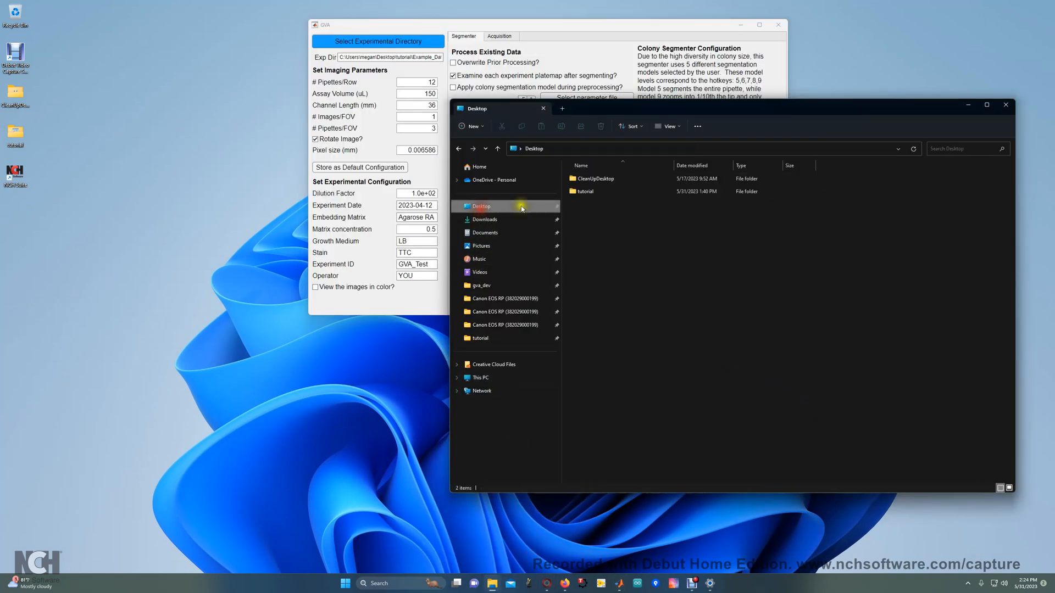
double_click(597, 192)
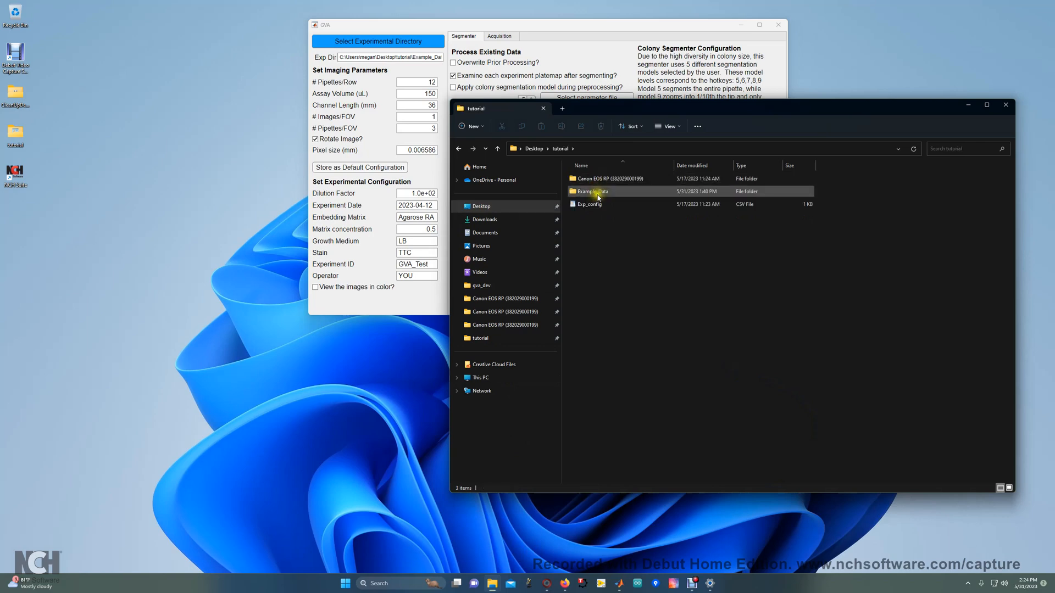
double_click(594, 189)
left_click(603, 181)
double_click(603, 181)
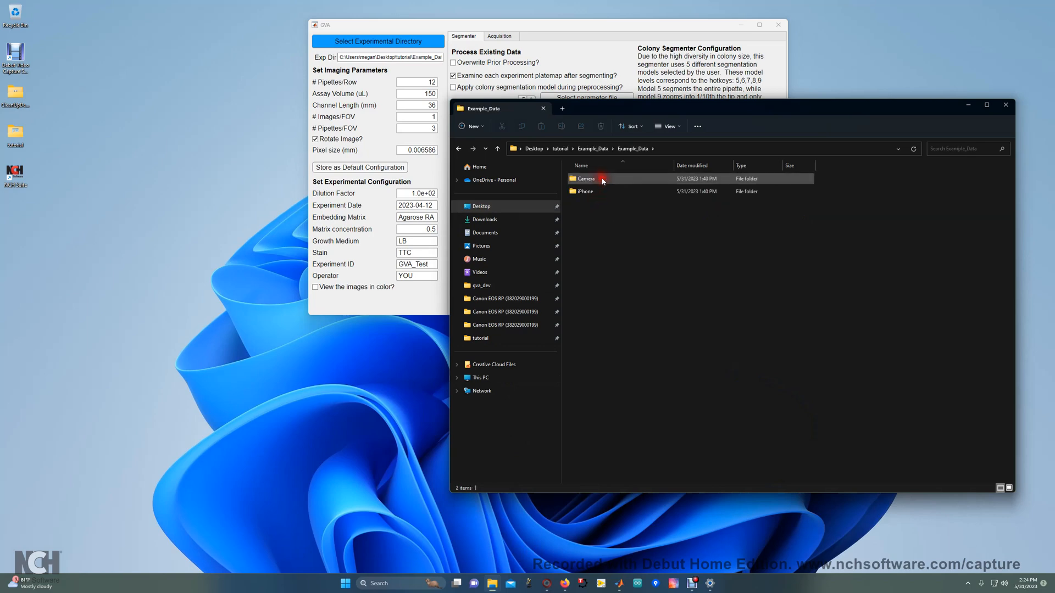
double_click(603, 181)
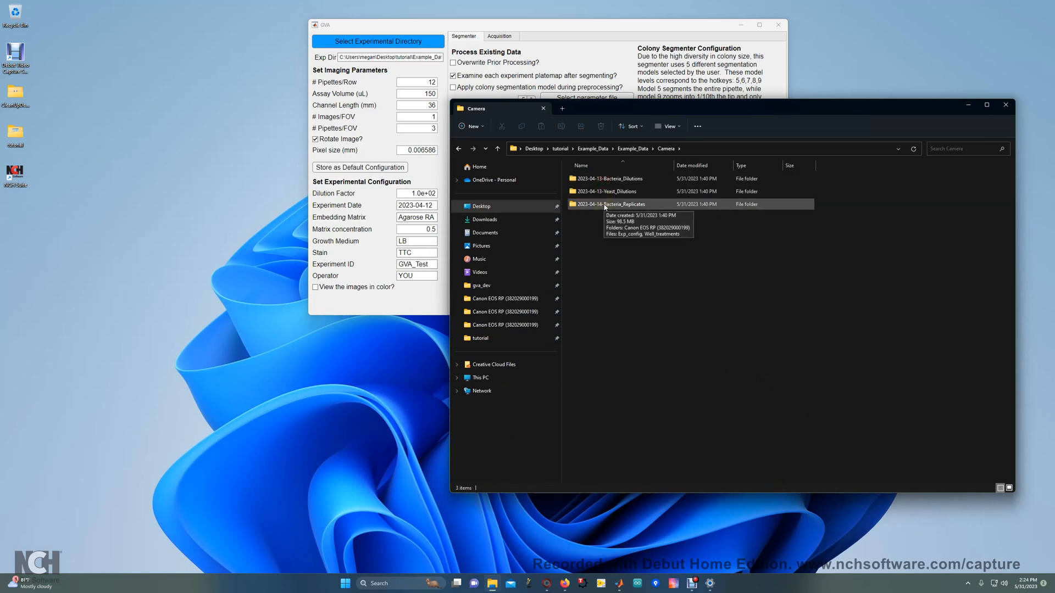
double_click(604, 206)
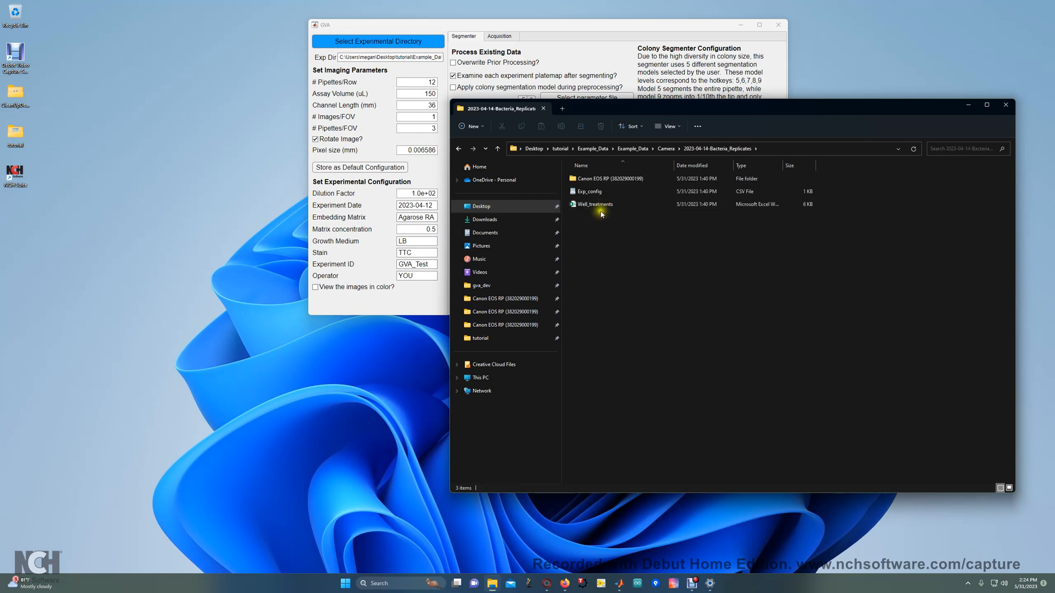
View the Well_treatments workbook in view-only mode, examining its Well, sample and dilution columns, and close it.
double_click(592, 204)
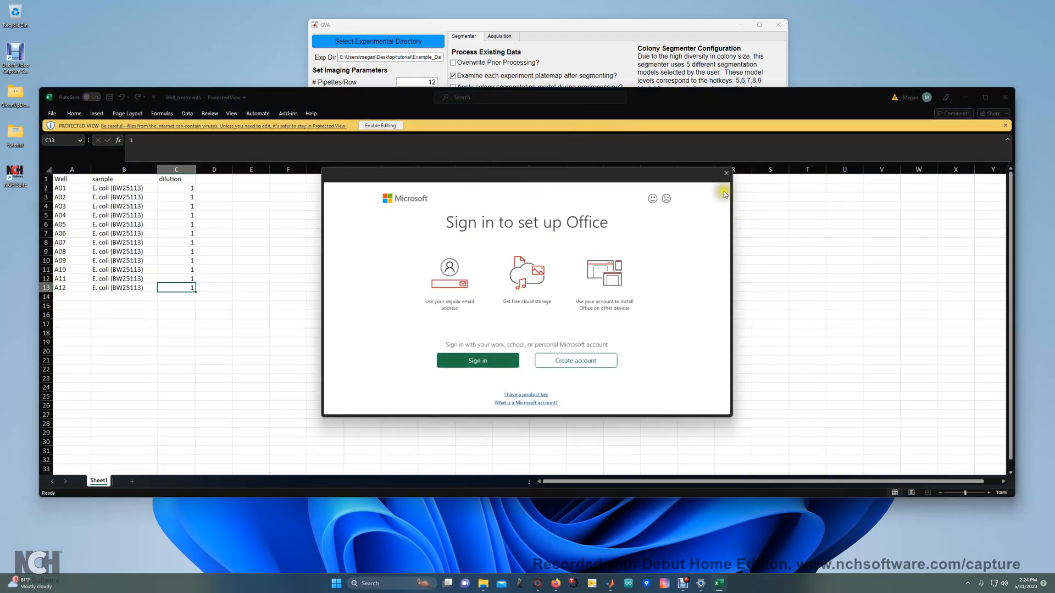
left_click(726, 173)
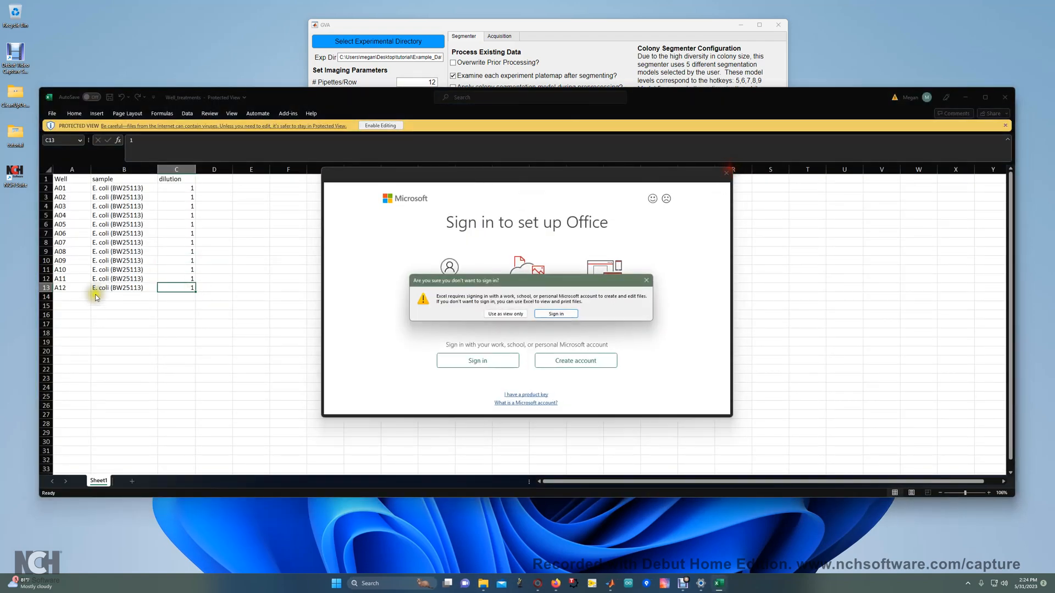
left_click(522, 317)
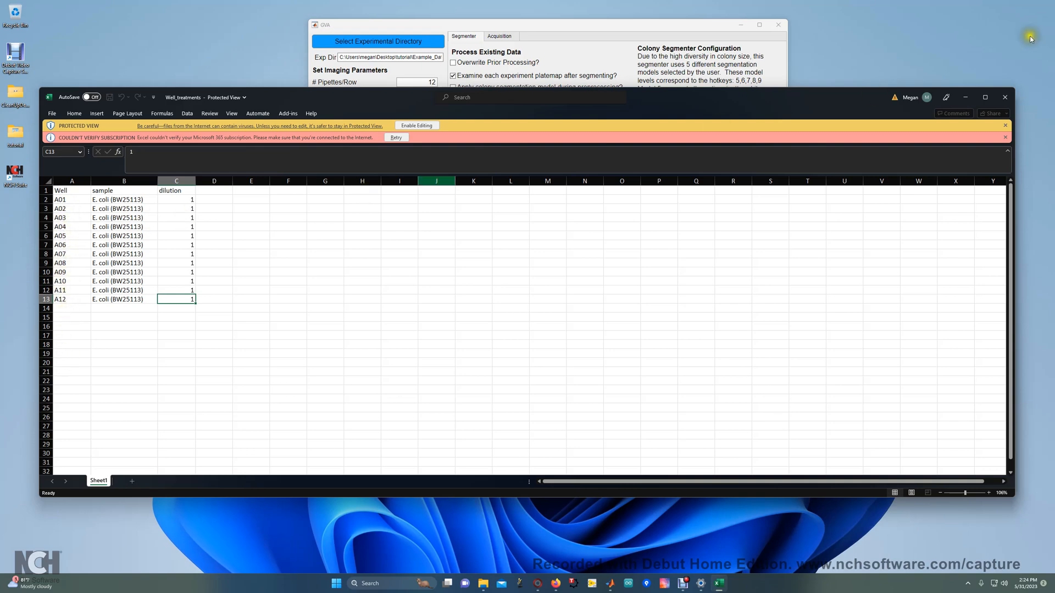
left_click(1004, 97)
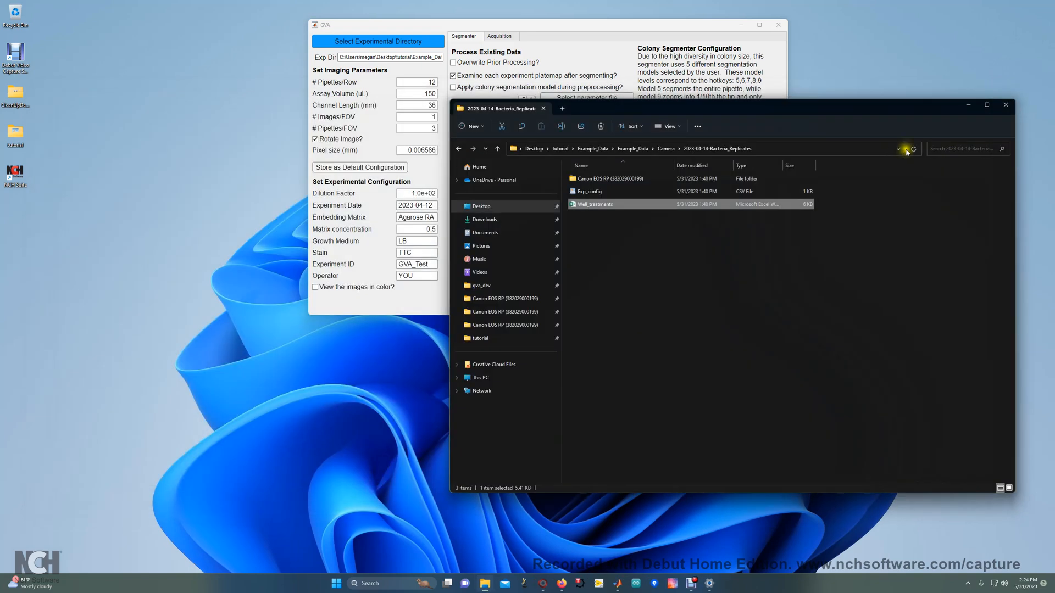
Open the CFUs_per_condition file from the Canon EOS RP image folder in Excel and dismiss the sign-in window.
double_click(646, 180)
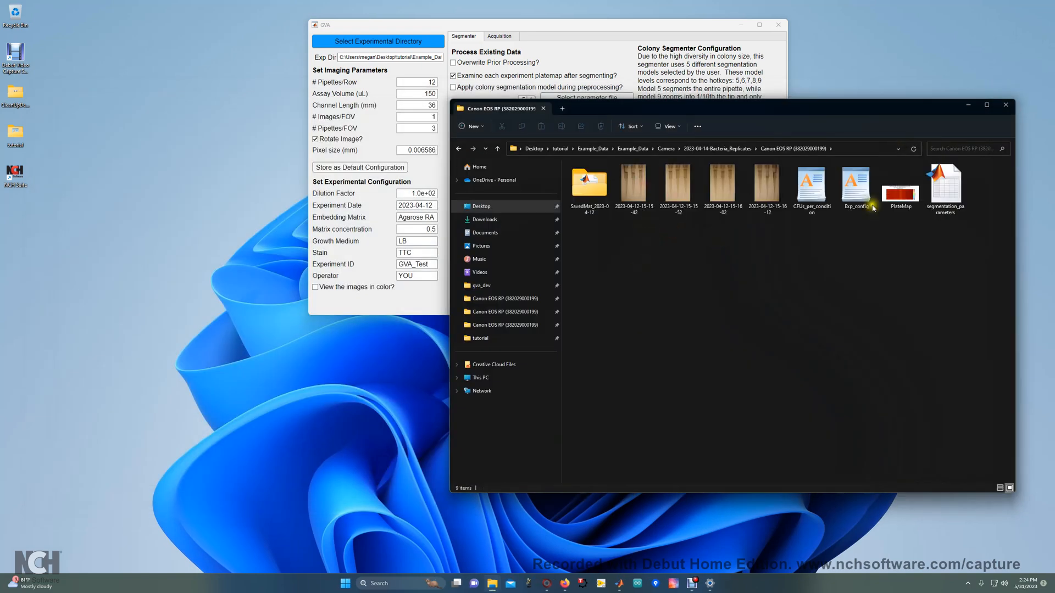
double_click(803, 201)
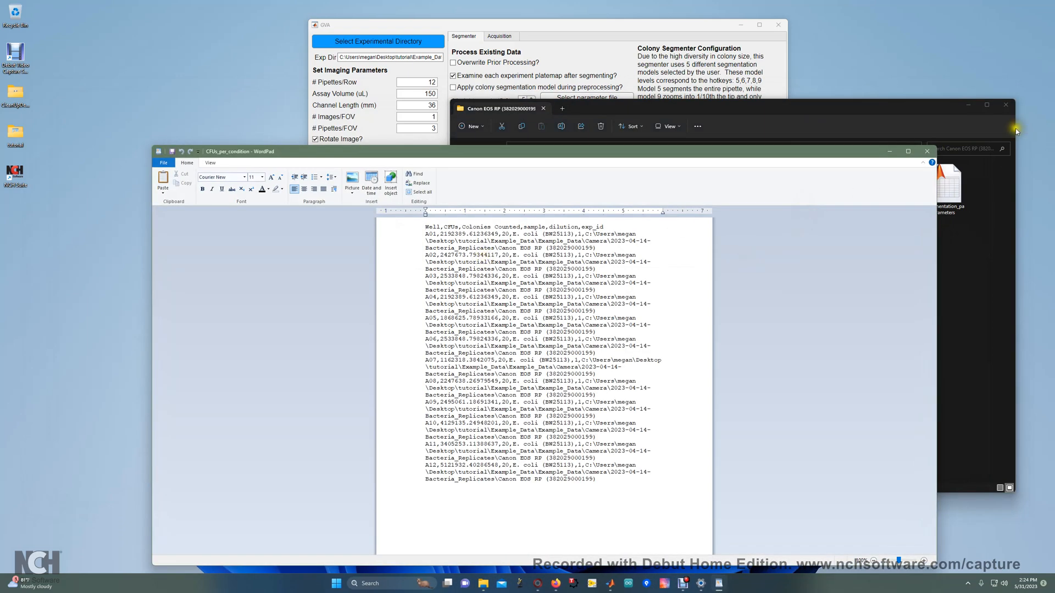
left_click(926, 155)
right_click(818, 187)
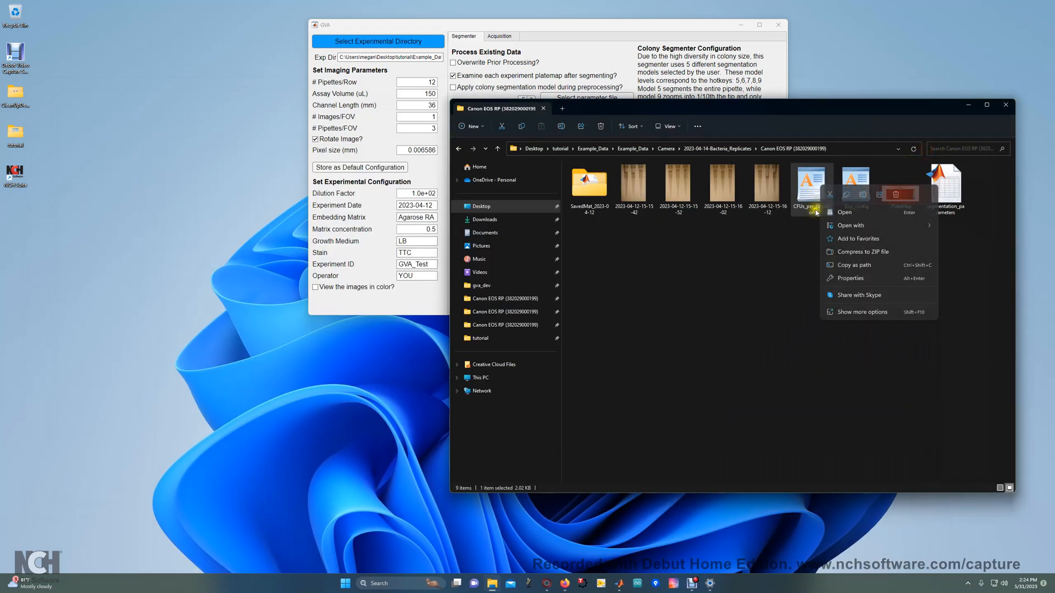
mouse_move(842, 224)
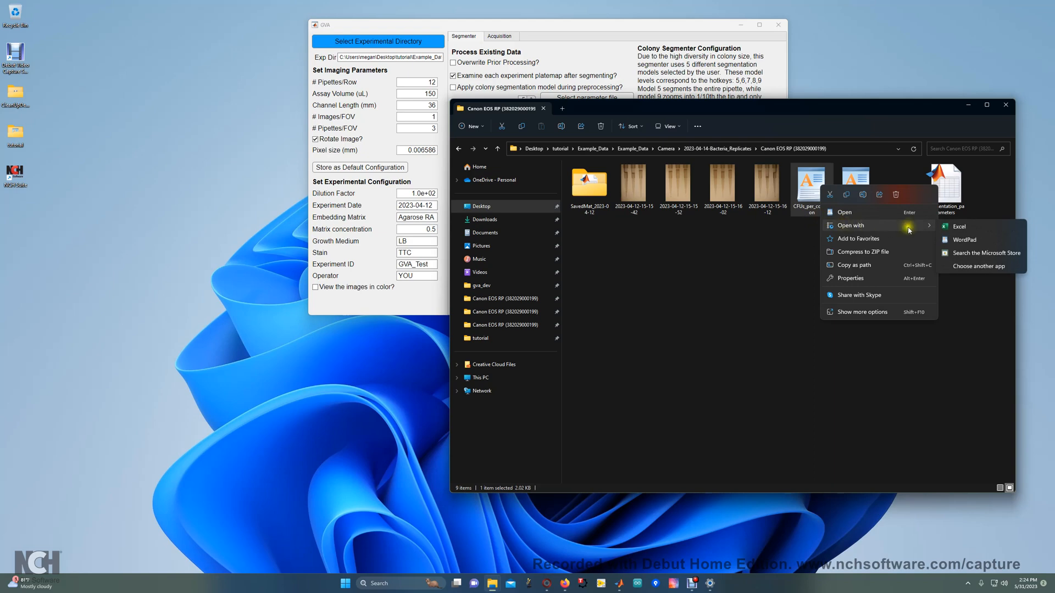
left_click(959, 226)
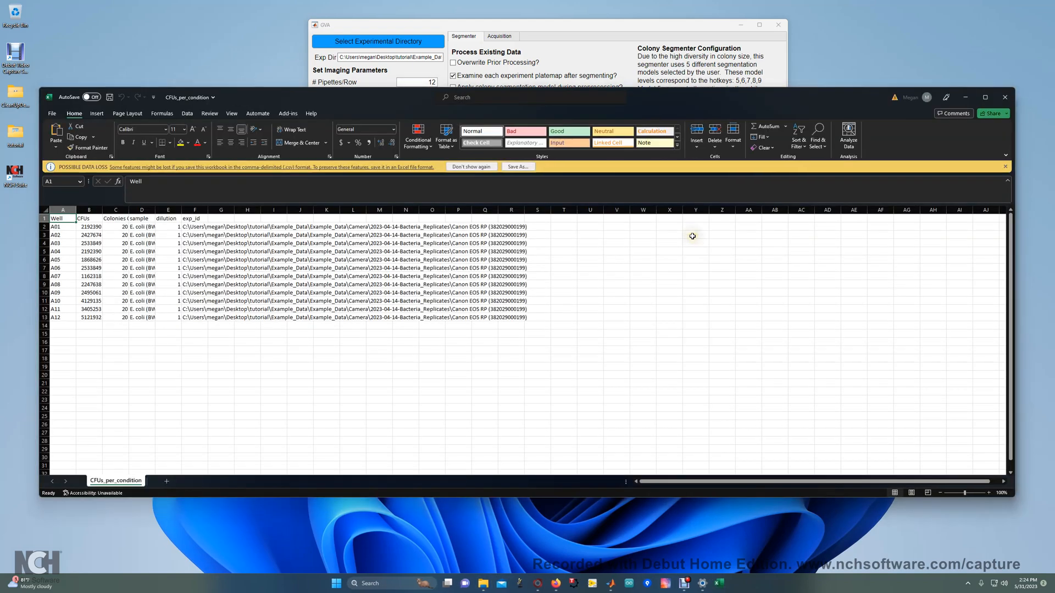
left_click(730, 174)
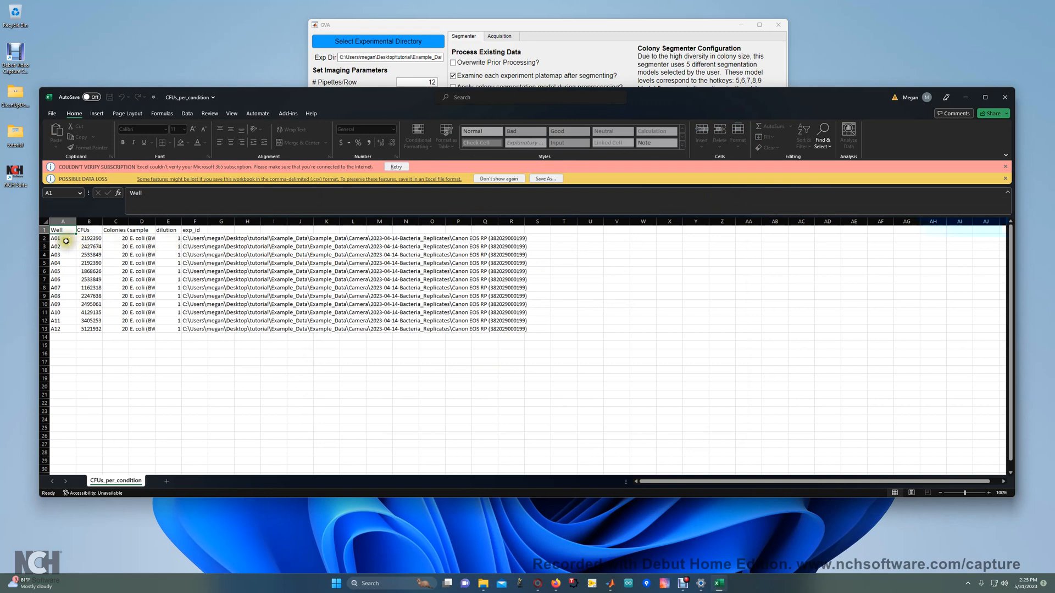
Examine well A01's CFUs, colonies counted, sample, dilution and exp_id entries, and close the workbook.
key("Right")
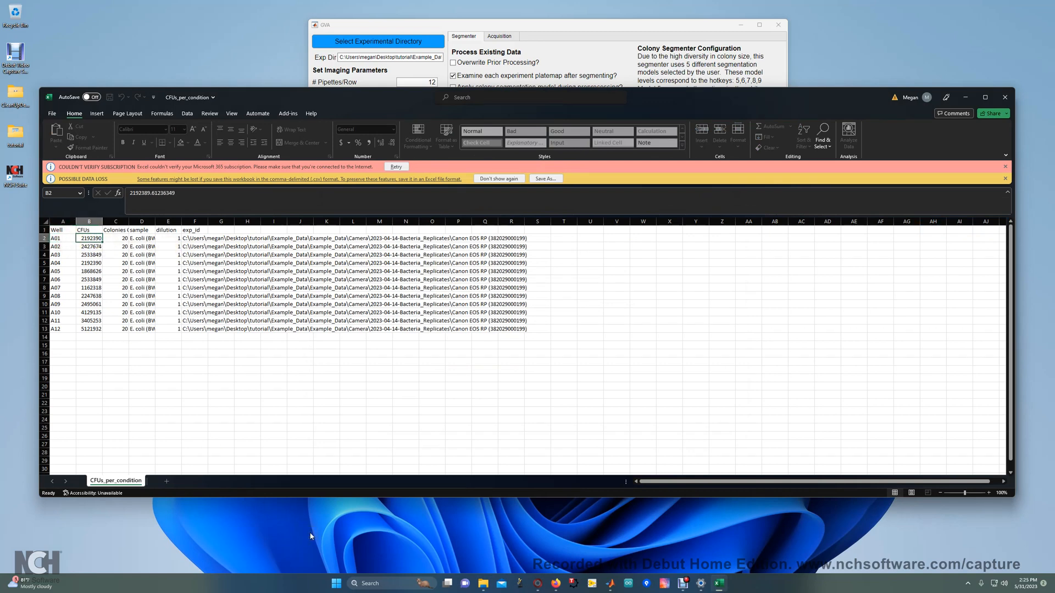
key("Right")
key("Right")
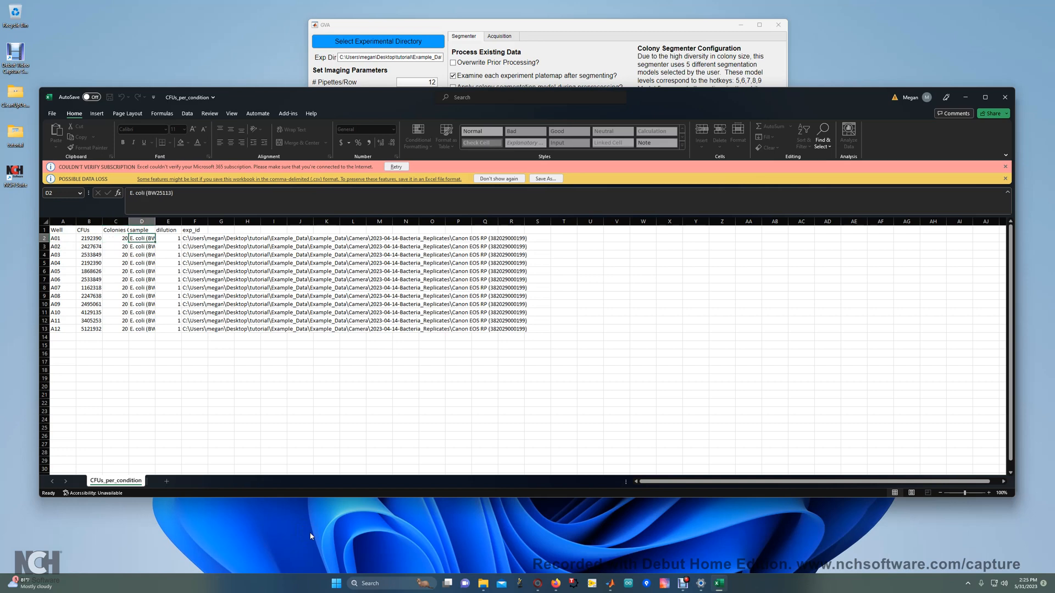
key("Right")
key("Right")
key("Right")
key("Left")
key("Left")
key("Left")
key("Right")
key("Left")
left_click(314, 536)
key("Right")
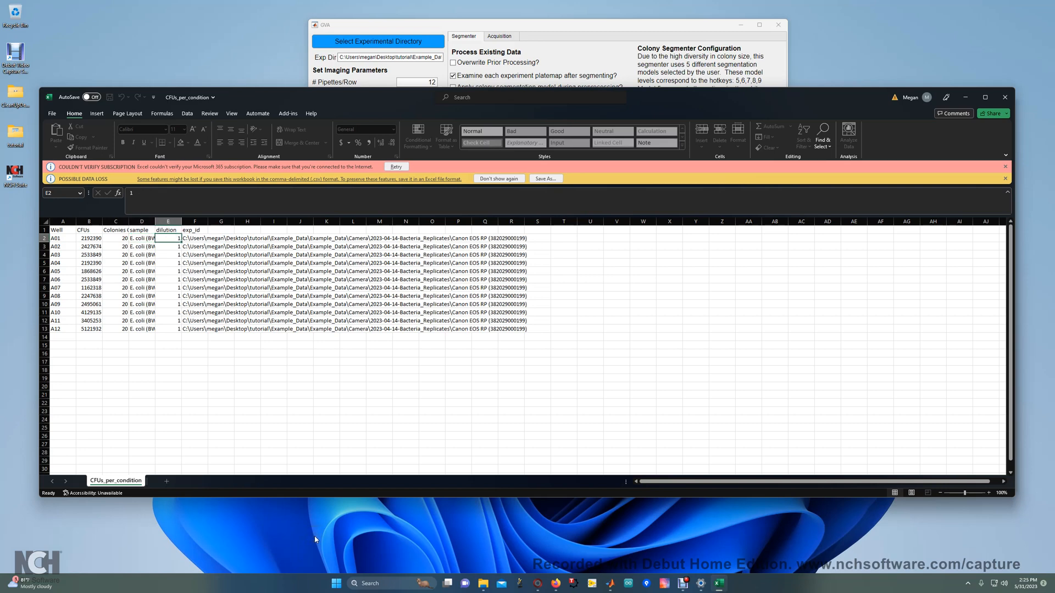
key("Left")
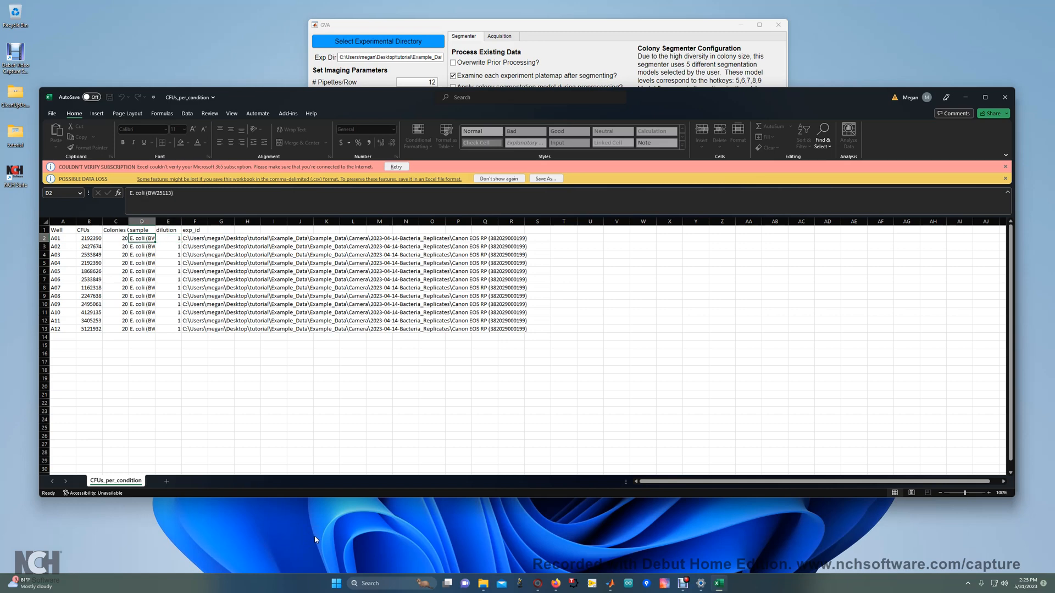
key("Right")
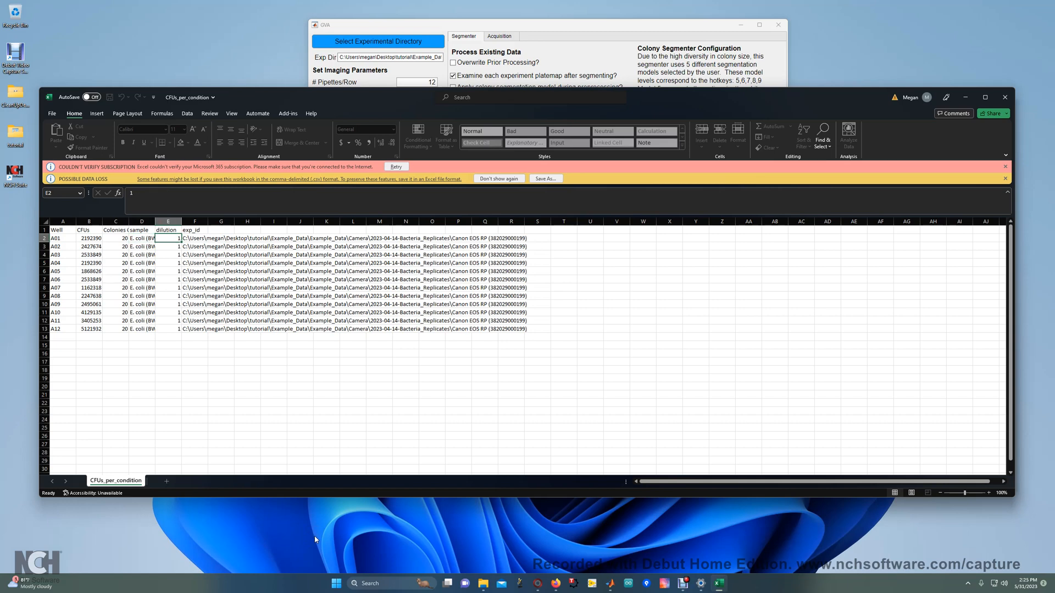
key("Left")
key("Left")
key("Left")
key("Left")
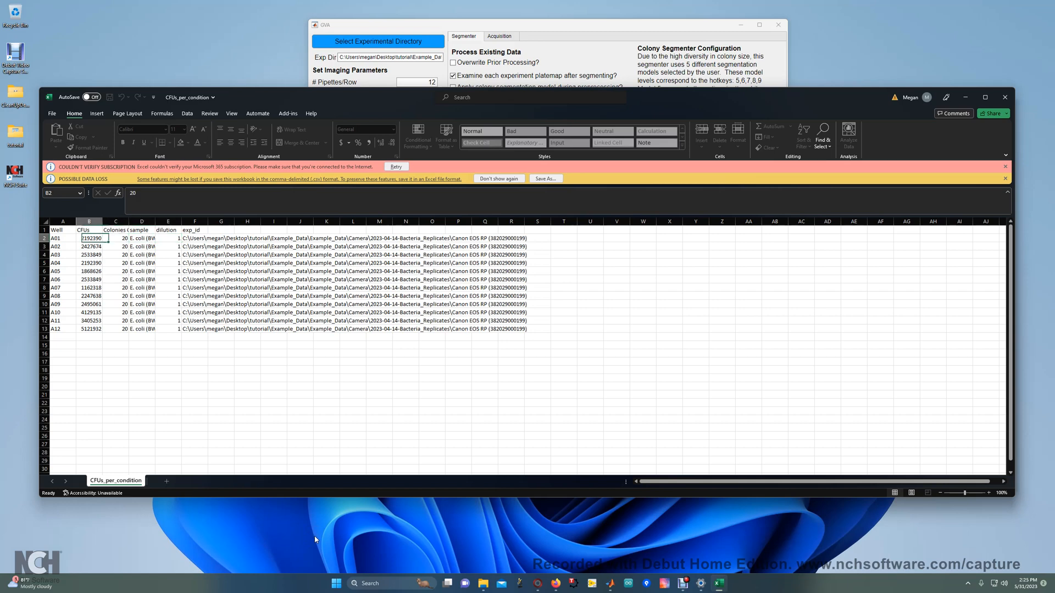
key("Right")
key("Right")
key("Right")
key("Right")
key("Right")
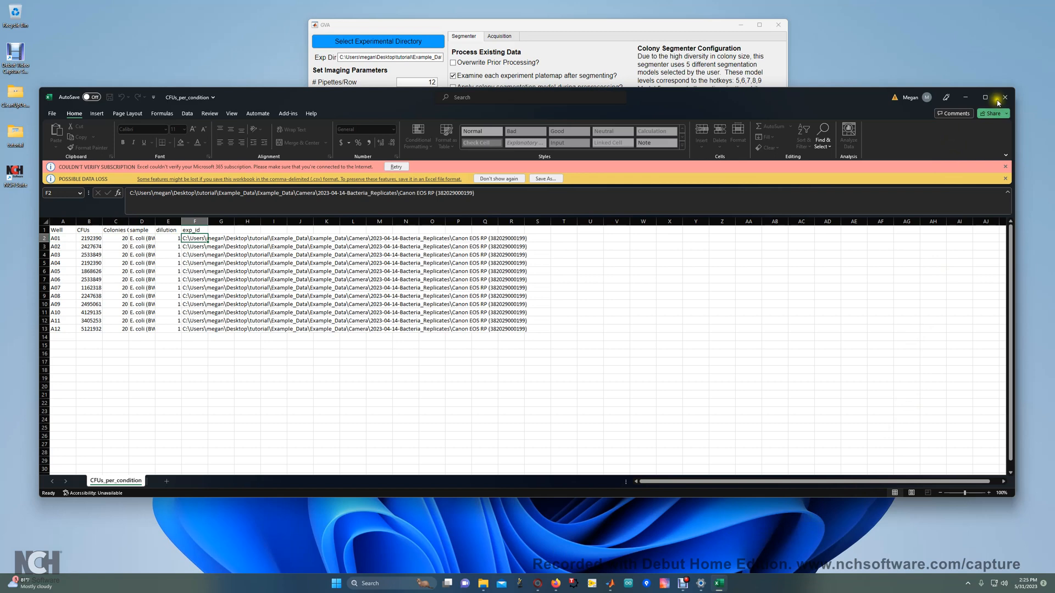
left_click(1002, 98)
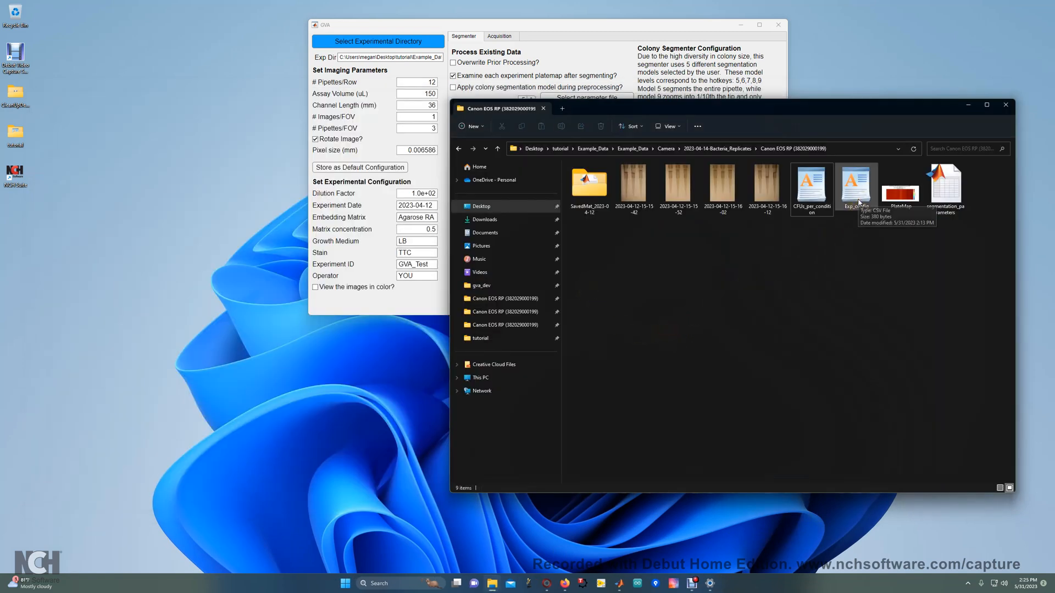
View the PlateMap image from the results folder in Photos and close it.
double_click(900, 192)
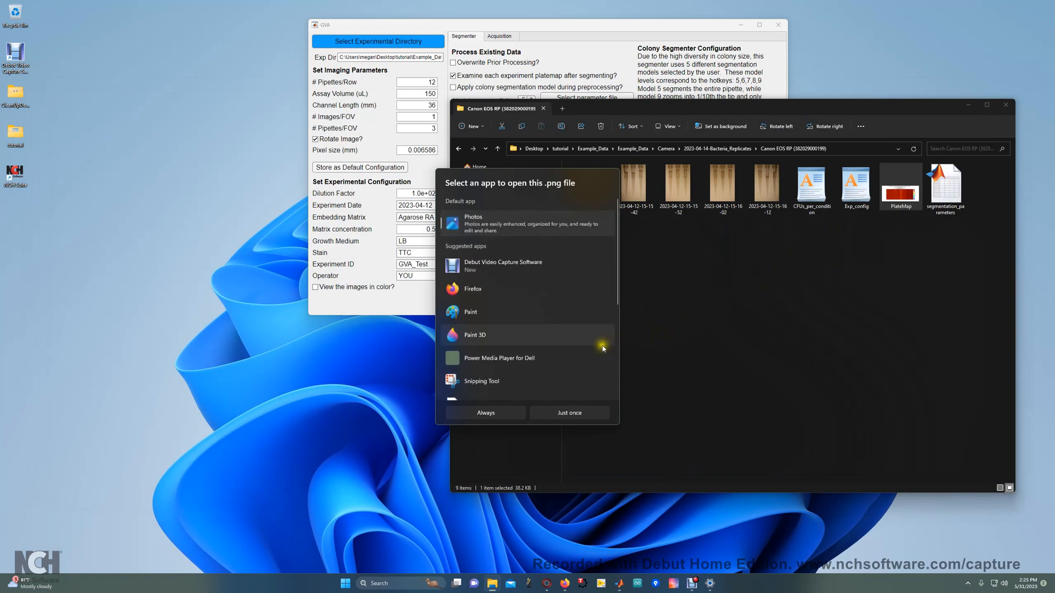
double_click(504, 227)
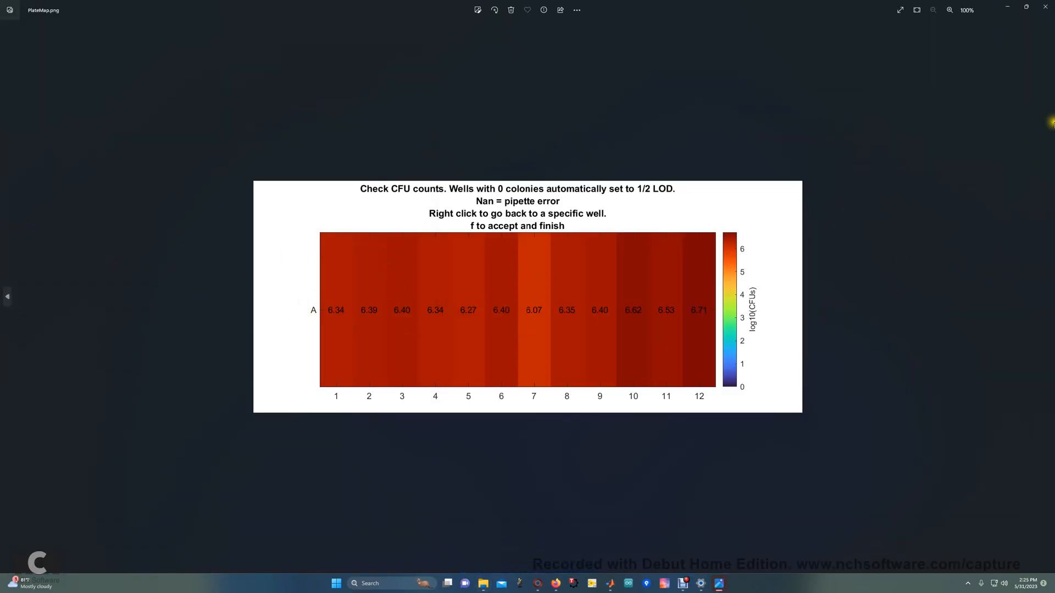
left_click(1045, 8)
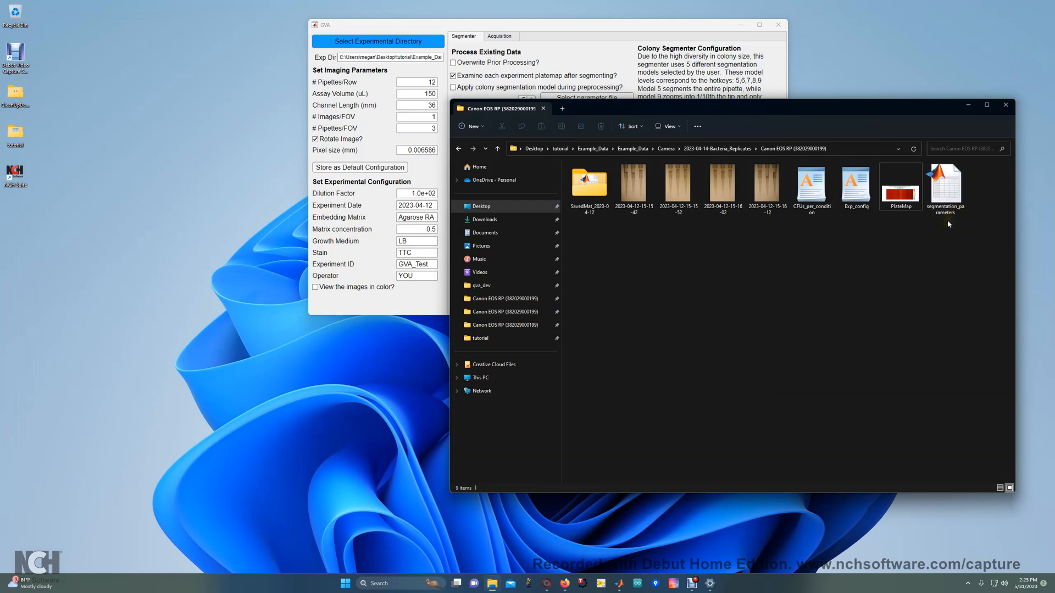
Move the results folder window off GVA's parameter file option and look over the segmenter settings.
left_click_drag(659, 113, 629, 210)
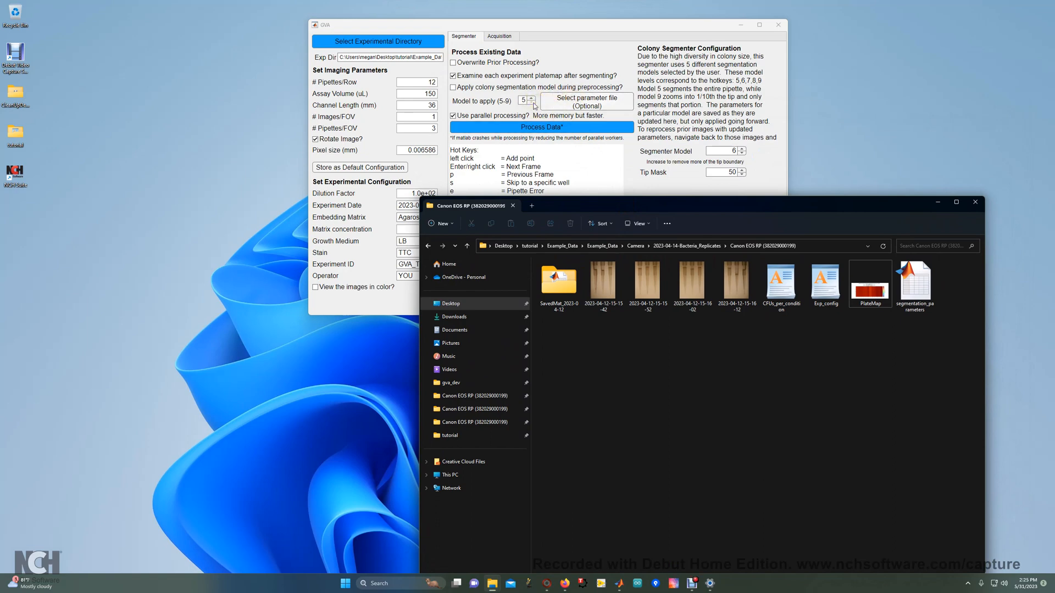
left_click(581, 106)
left_click(681, 27)
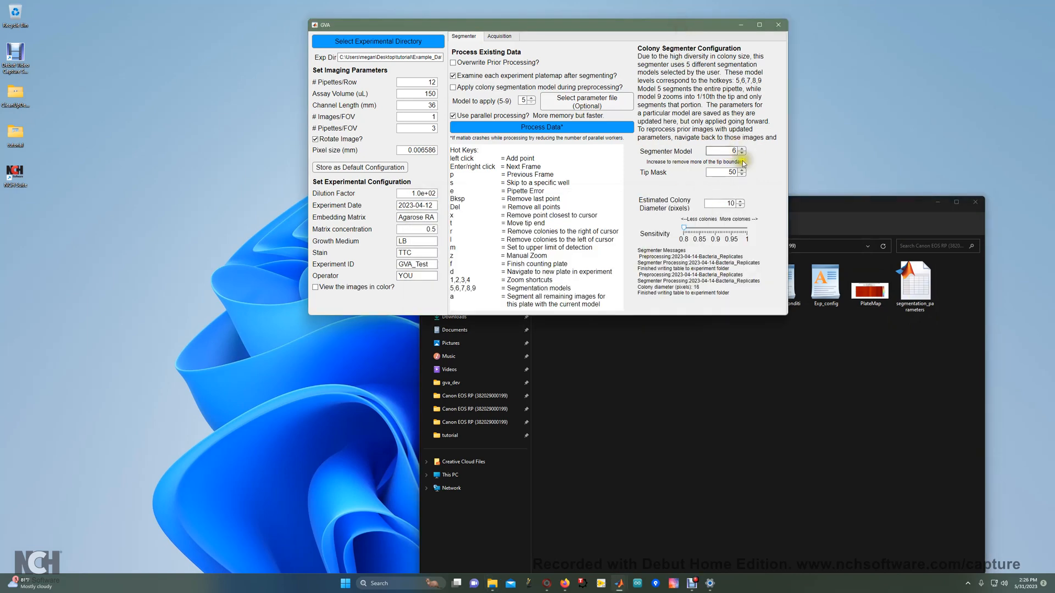
left_click(830, 214)
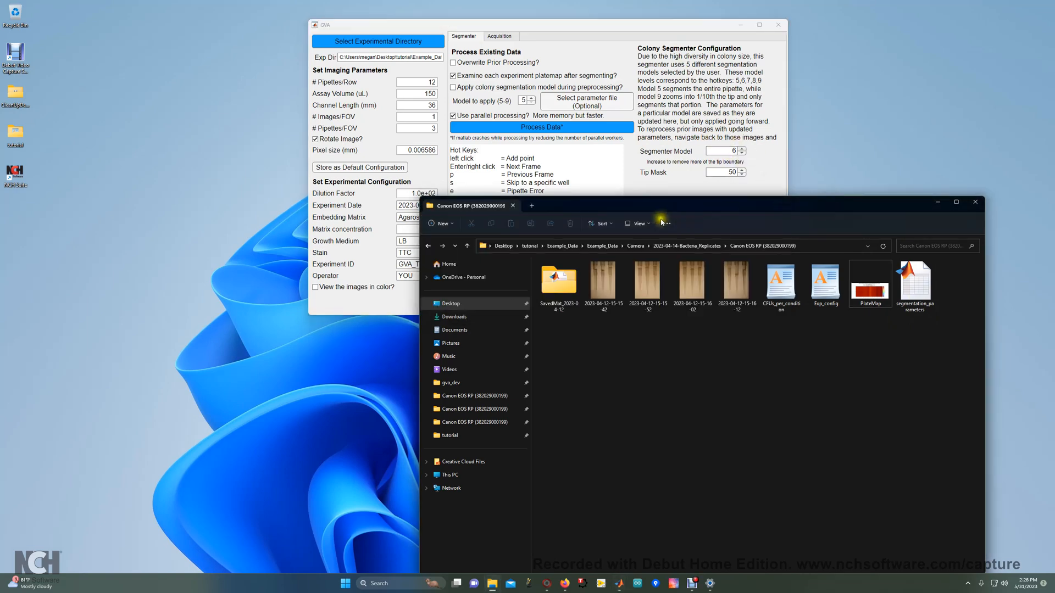
Set the experimental directory to the 2023-04-13-Yeast_Dilutions folder under Camera and start processing its data.
left_click(422, 42)
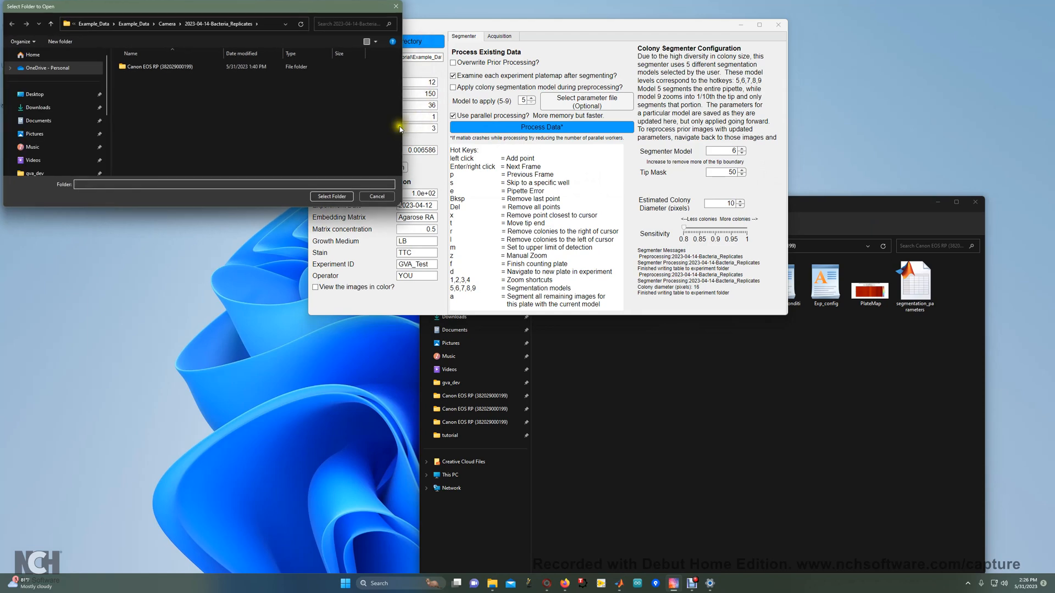
left_click(168, 25)
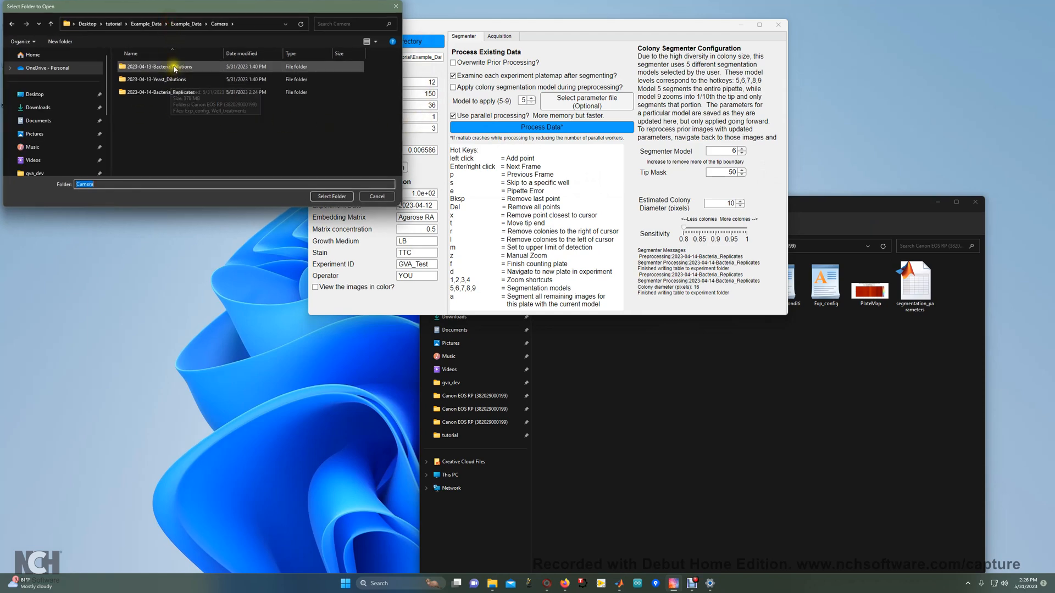
double_click(165, 80)
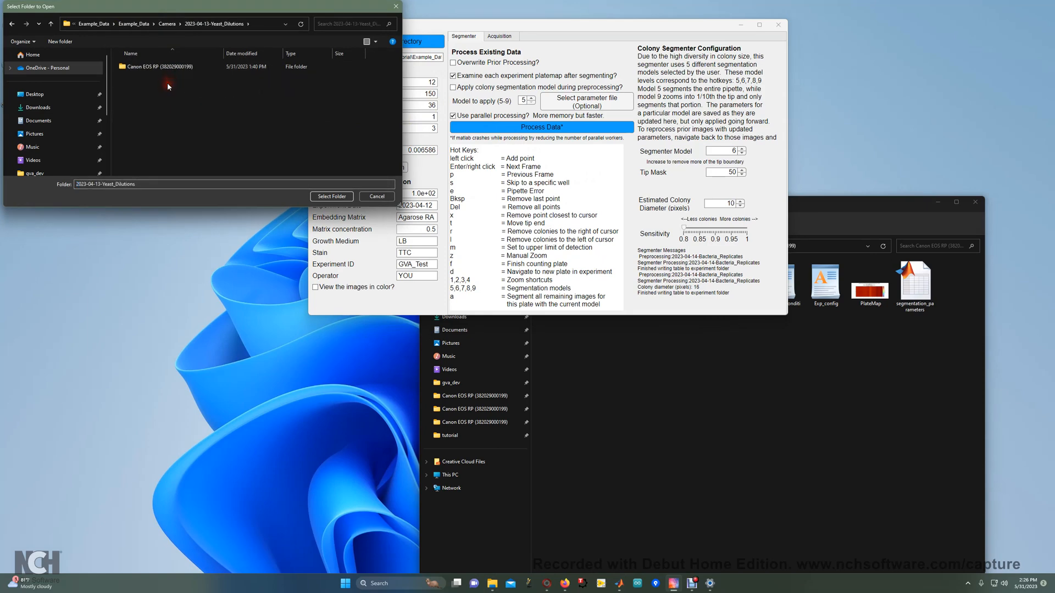
left_click(319, 200)
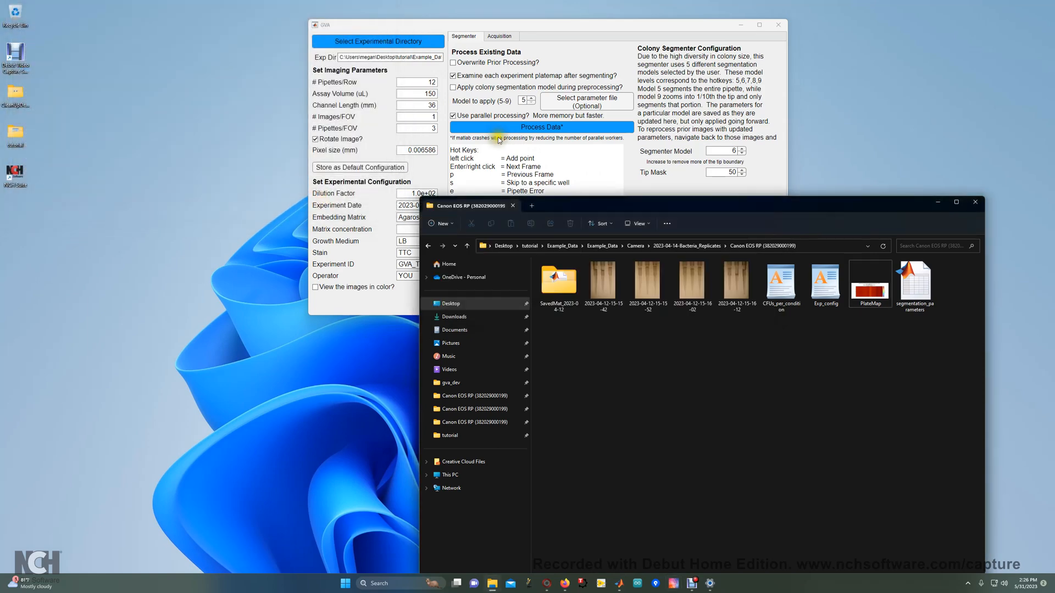
left_click(558, 27)
left_click(526, 127)
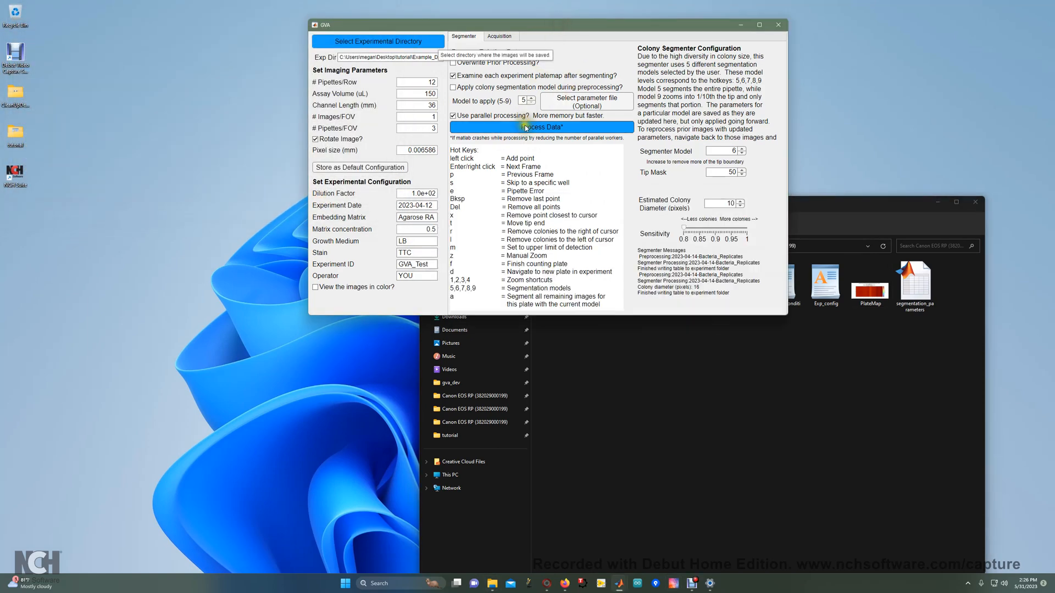
Confirm processing of the yeast data, zoom in on well A1's tip and assign the well the default upper limit of detection.
left_click(534, 142)
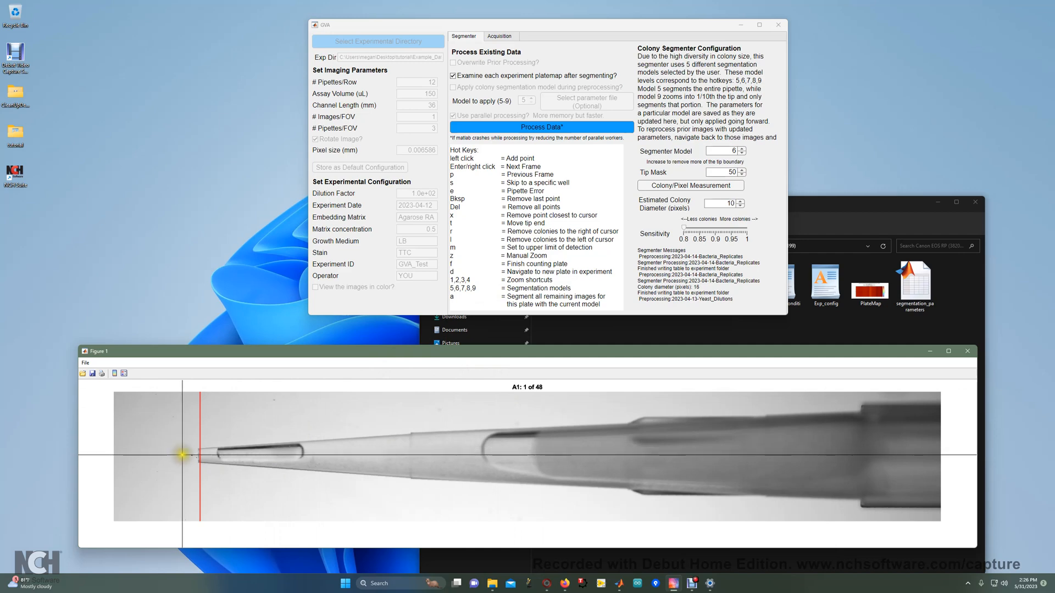
key("z")
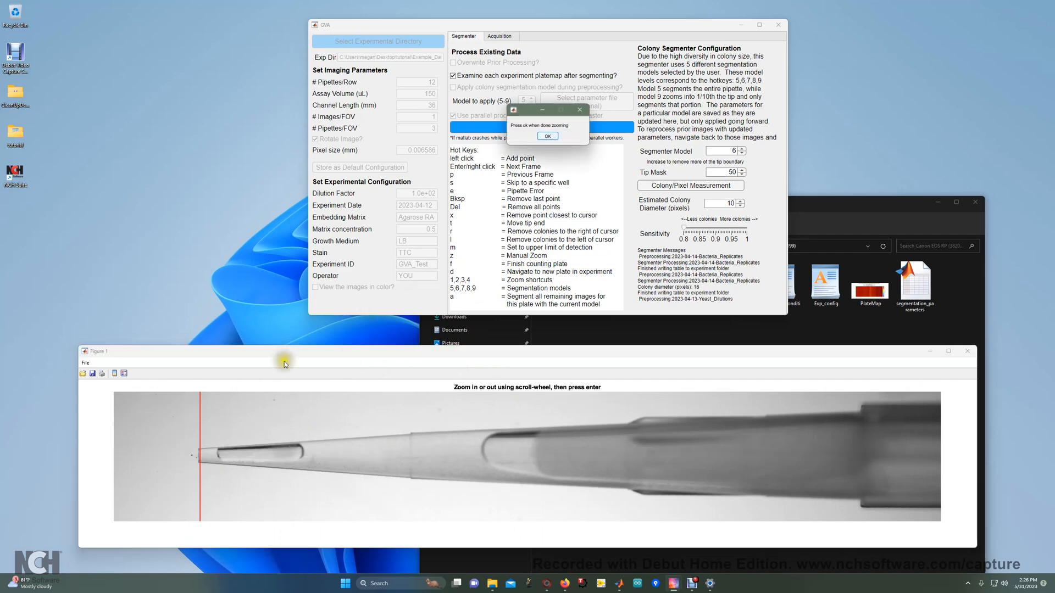
scroll(263, 452, "up", 2)
scroll(466, 442, "up", 2)
scroll(466, 442, "up", 1)
left_click(544, 136)
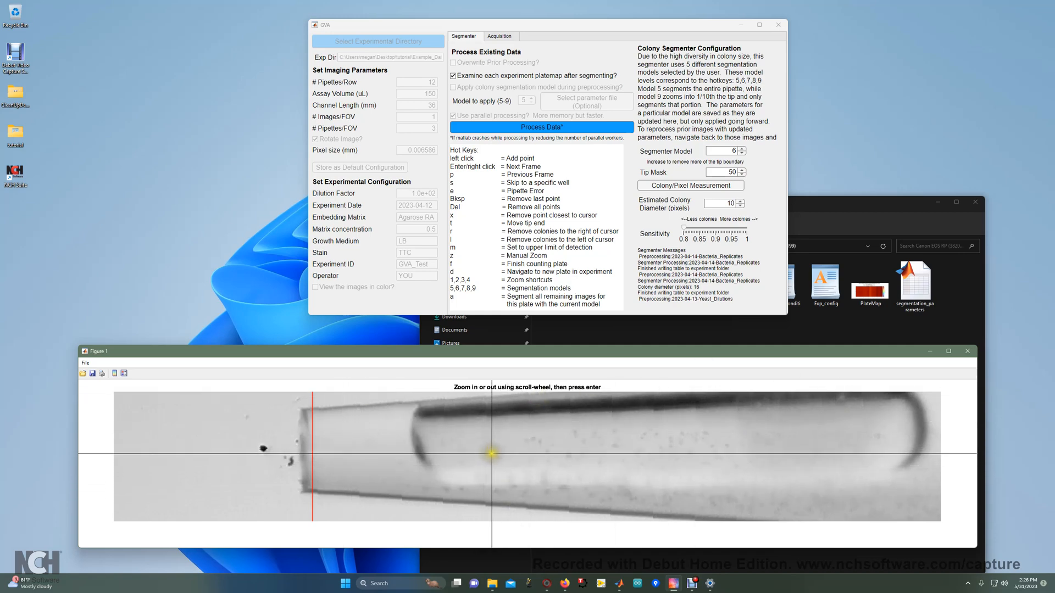
key("m")
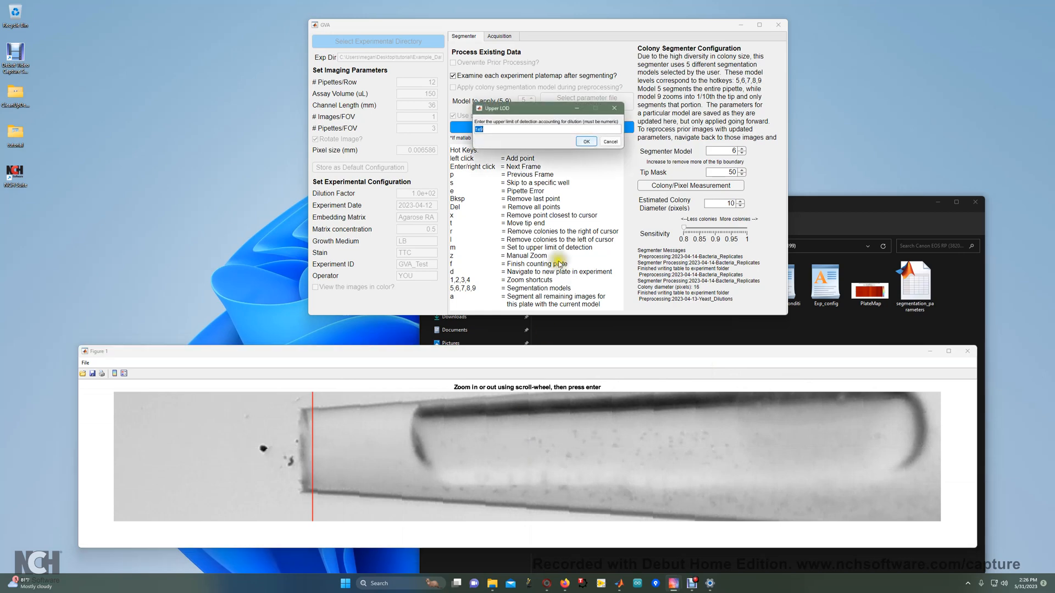
left_click(585, 144)
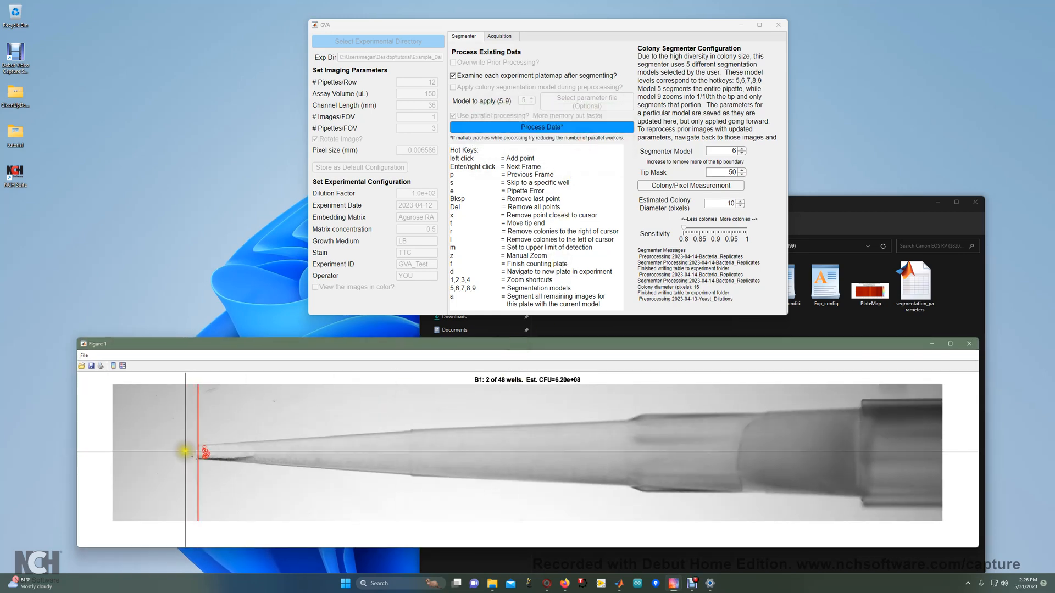
Zoom in on well B1's tip, examine the colonies marked near the tip end, and return to the full pipette view.
key("z")
scroll(204, 454, "up", 3)
scroll(382, 442, "down", 3)
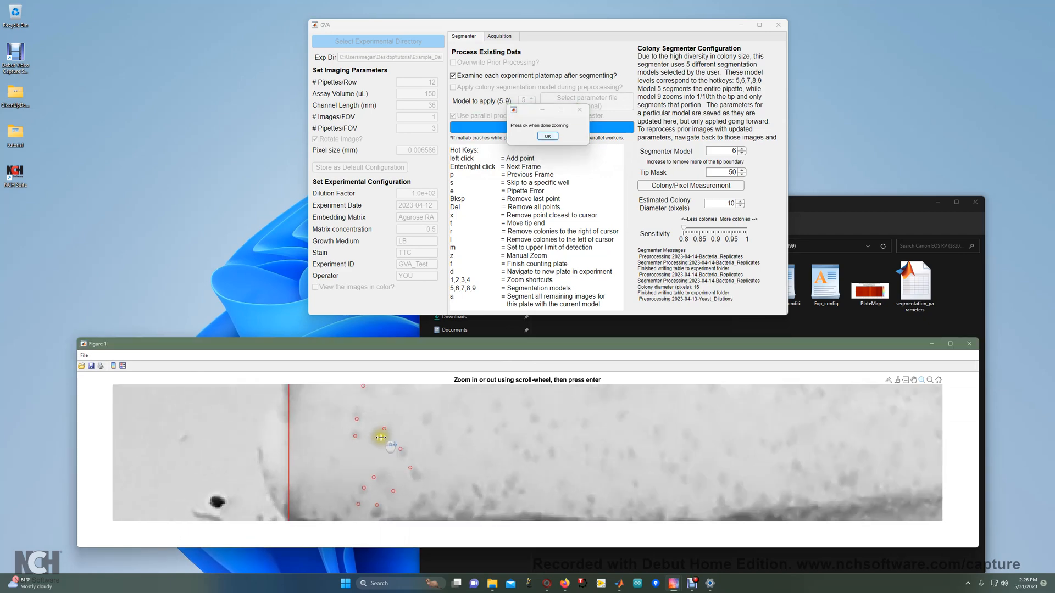
left_click(545, 137)
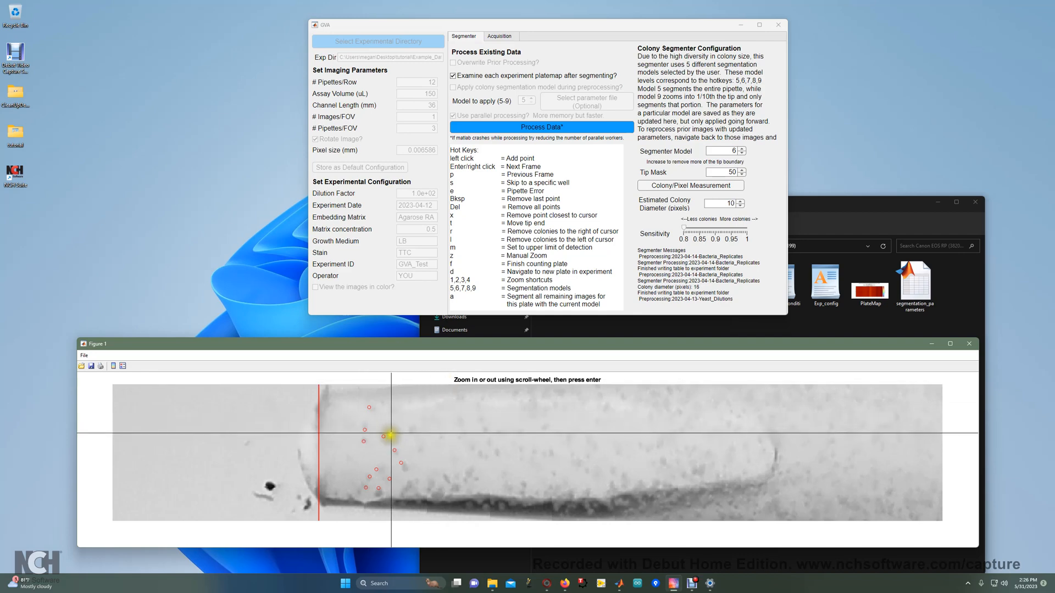
key("Return")
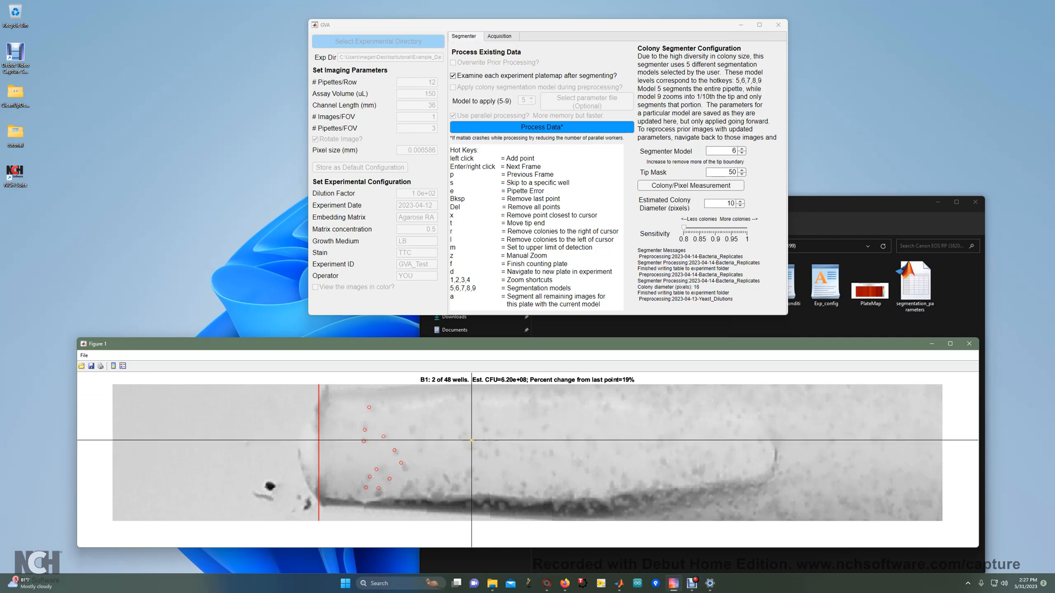
key("1")
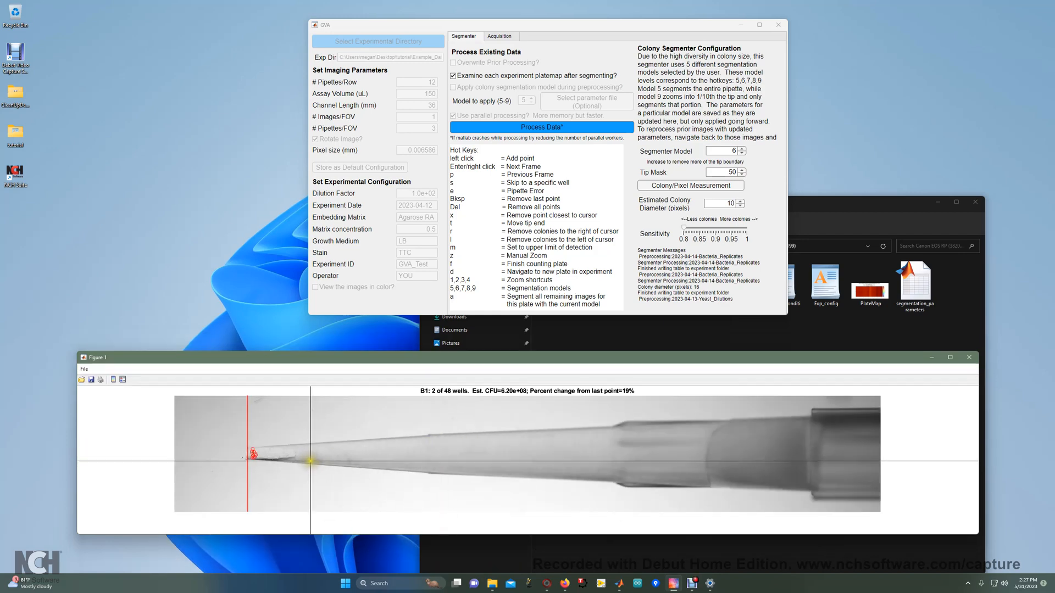
Step forward through the yeast wells from B1 to A4, reviewing the marked colonies.
right_click(311, 461)
right_click(310, 462)
right_click(310, 461)
right_click(310, 461)
right_click(310, 461)
right_click(310, 461)
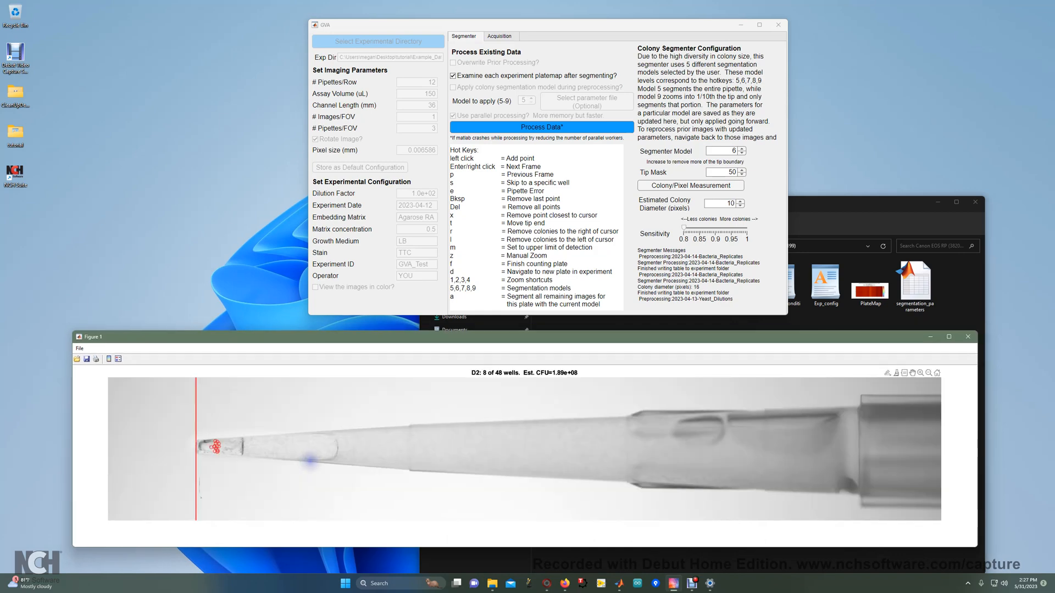
right_click(310, 460)
right_click(310, 461)
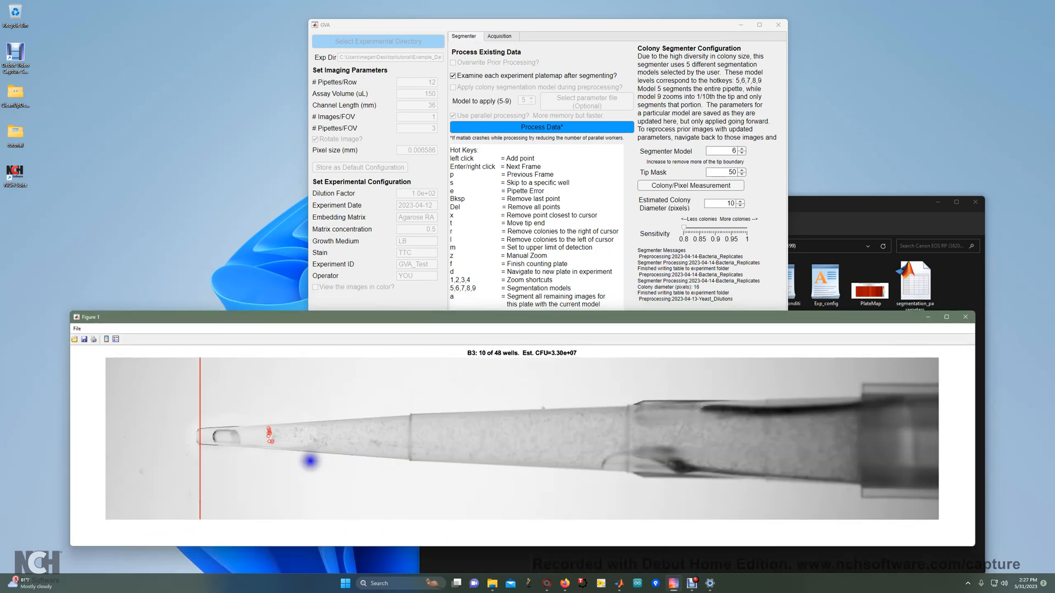
right_click(310, 461)
right_click(311, 462)
right_click(312, 462)
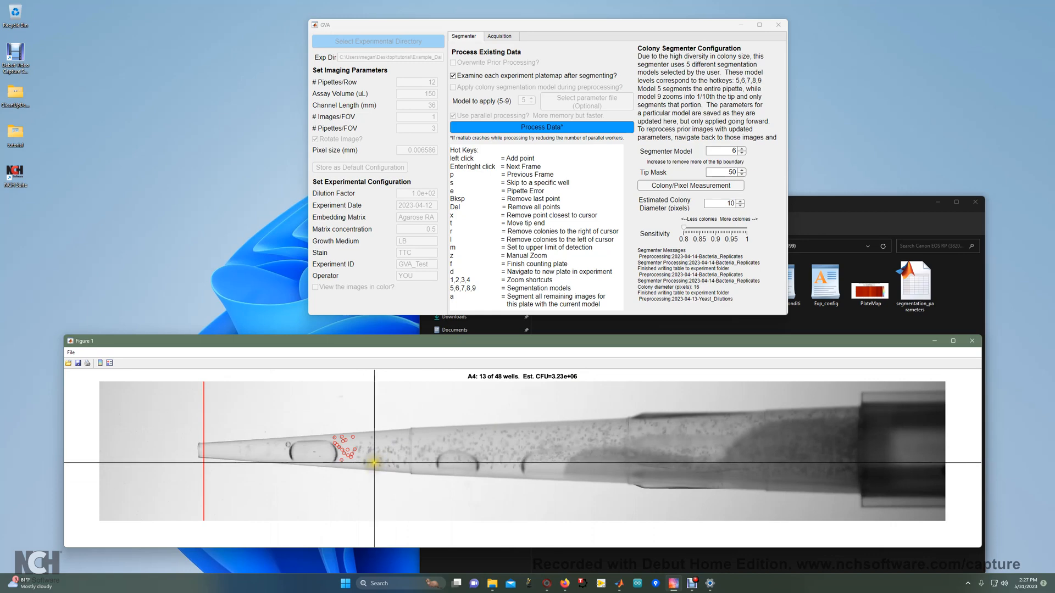
Continue reviewing the marked colonies well by well from A4 to D6.
right_click(513, 445)
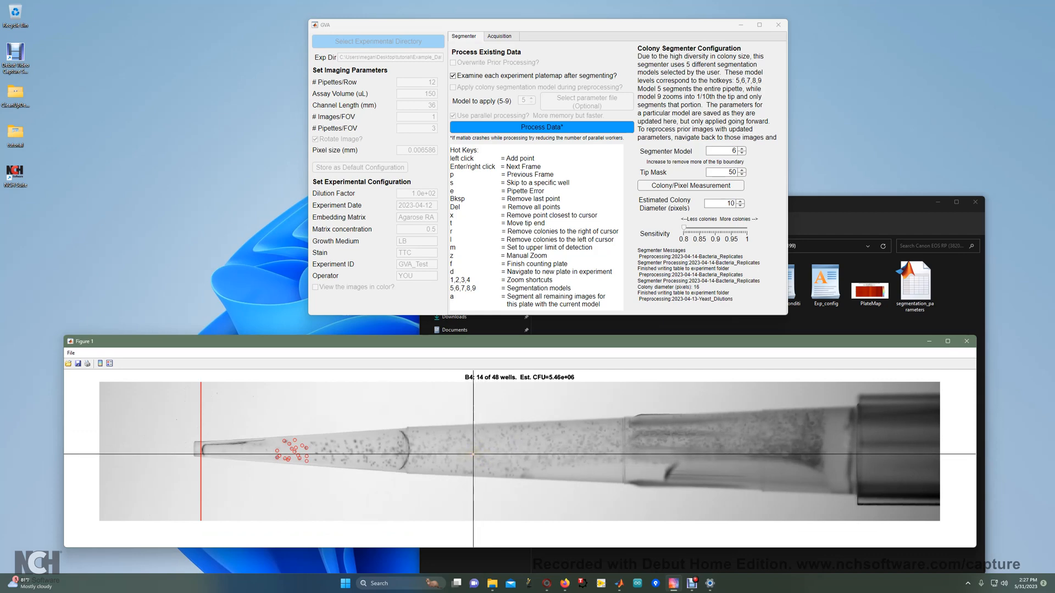
right_click(473, 453)
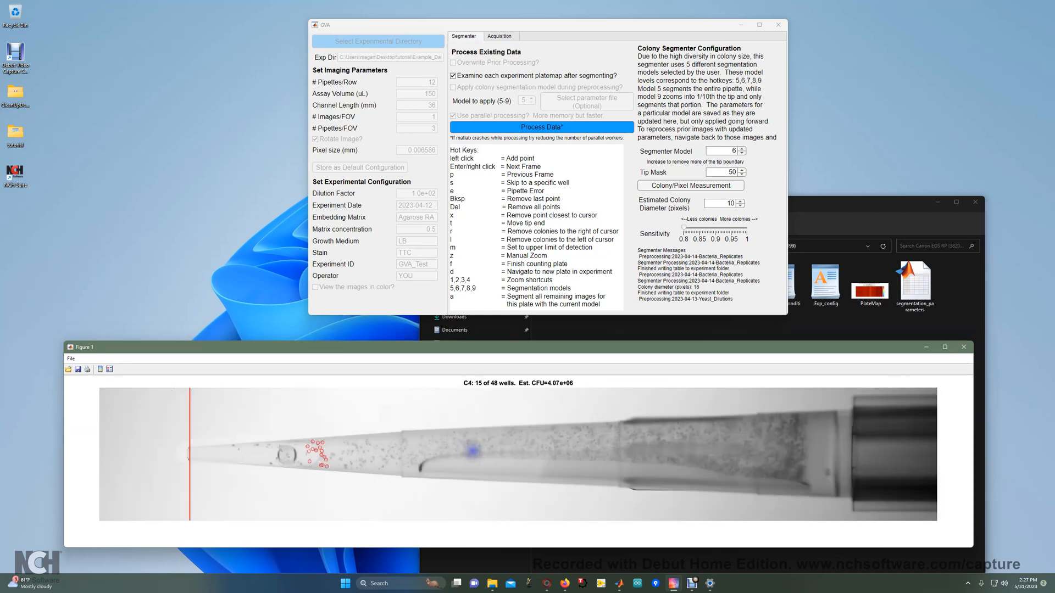
right_click(471, 442)
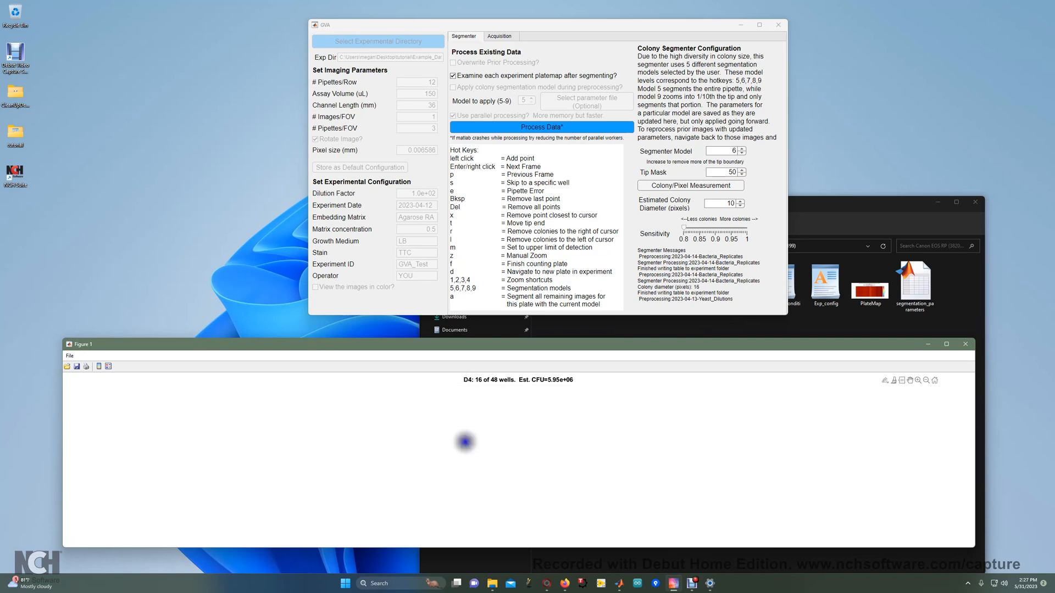
right_click(465, 442)
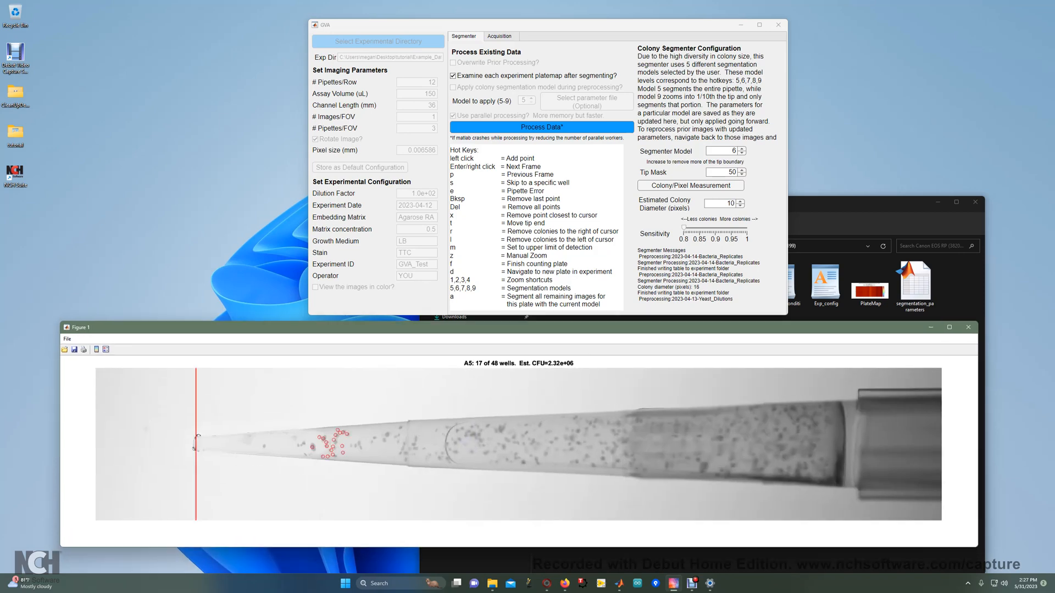
right_click(430, 443)
right_click(430, 443)
right_click(430, 442)
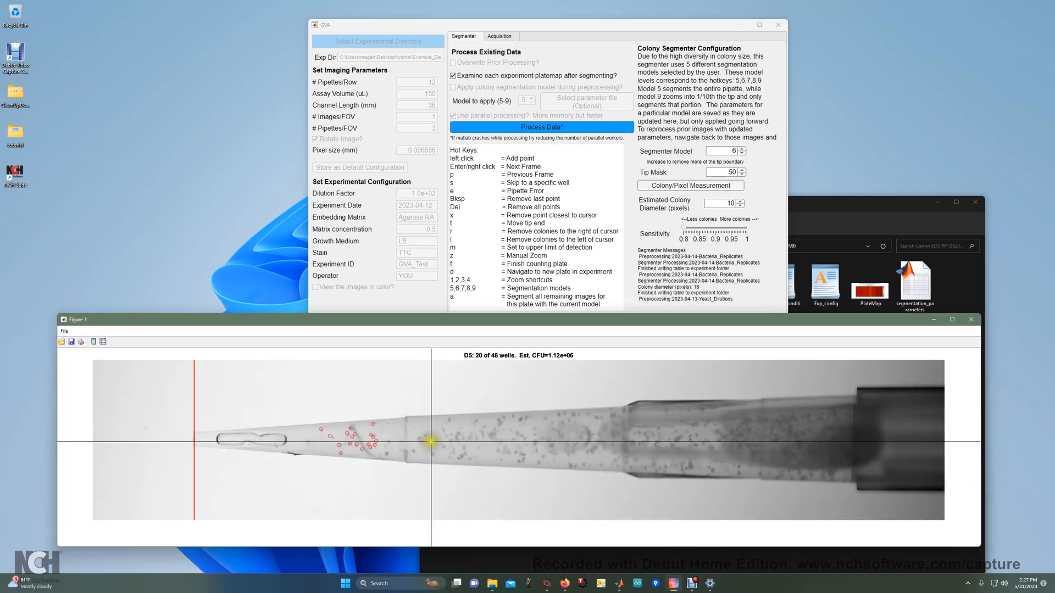
right_click(430, 442)
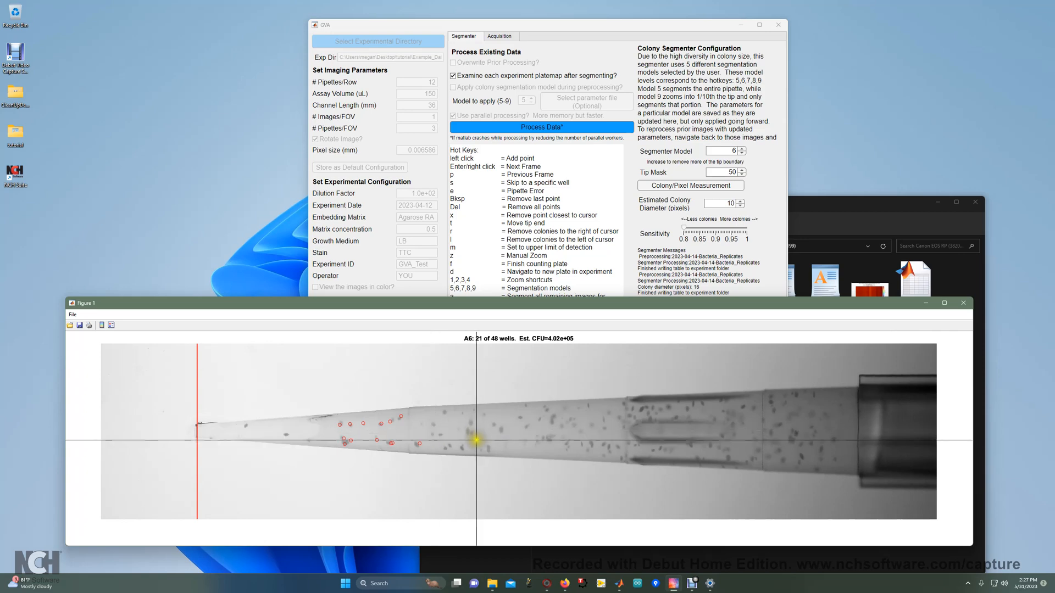
right_click(477, 440)
right_click(476, 438)
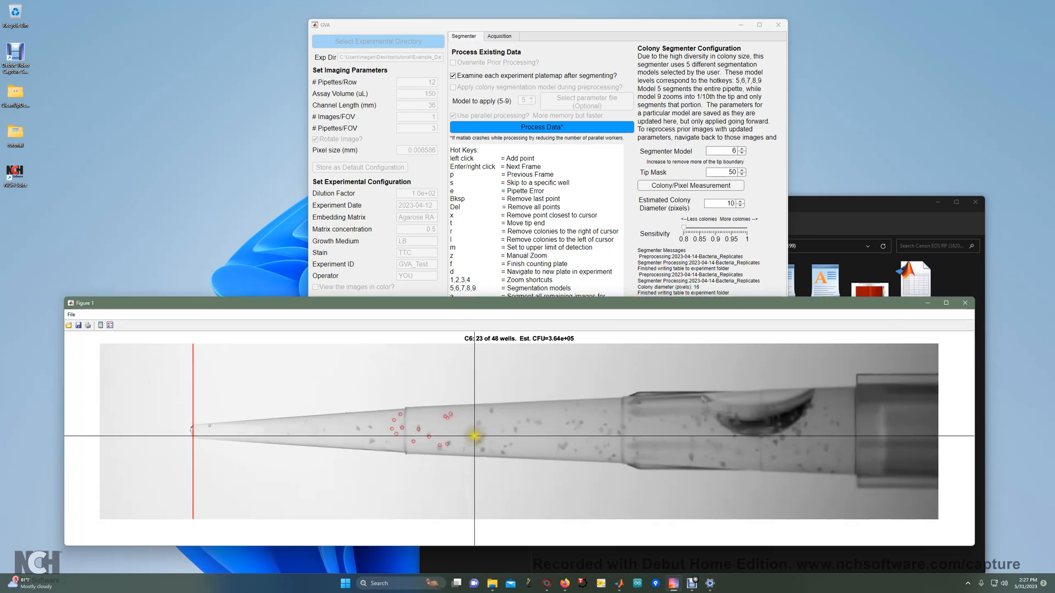
right_click(474, 436)
Inspect well A12 from the yeast plate's CFU map, return to the map and accept the counts to finish the plate.
key("z")
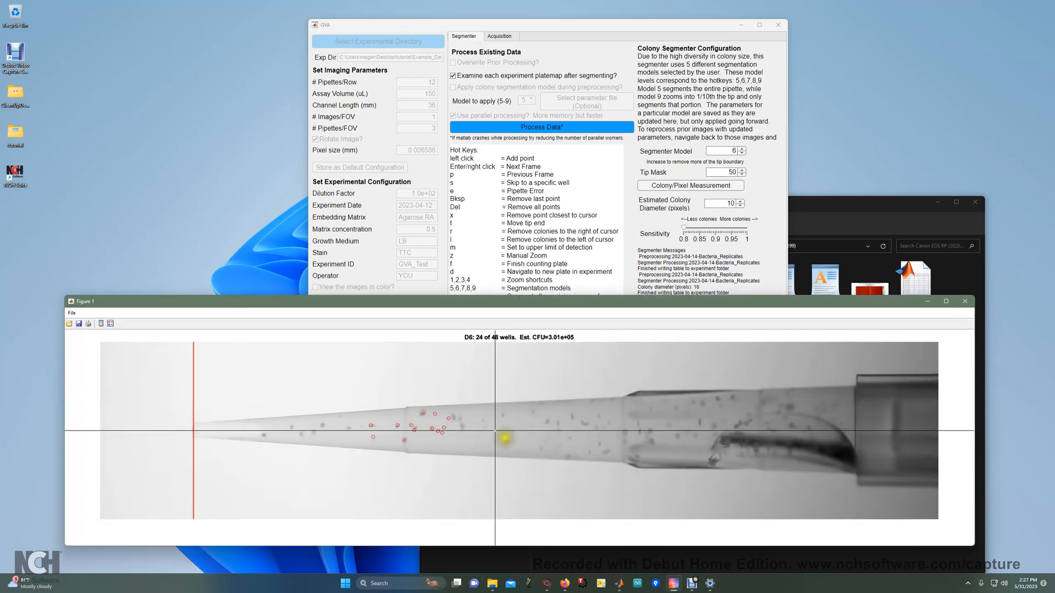
left_click(507, 438)
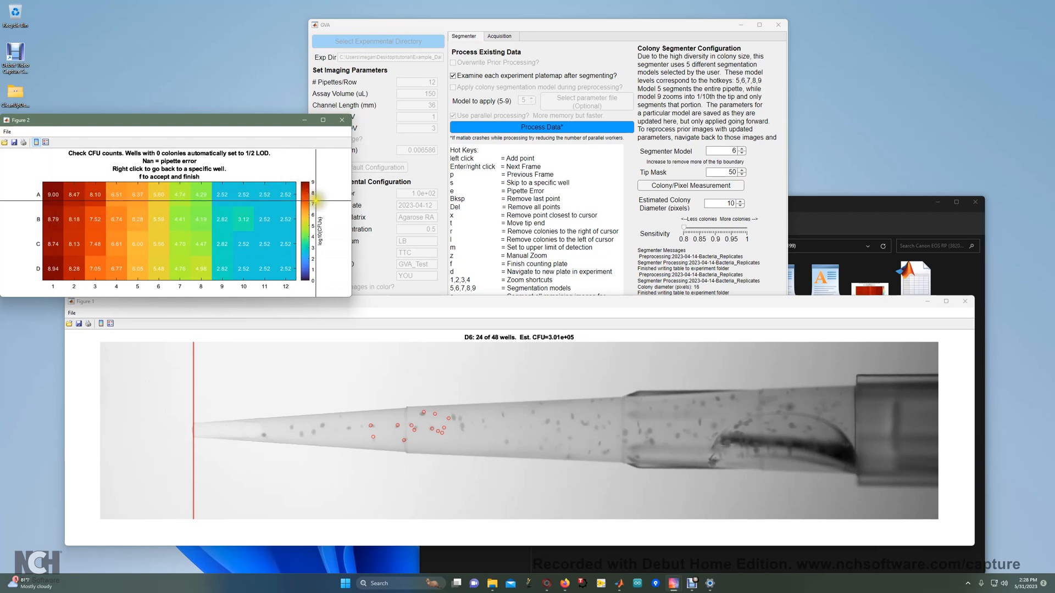
left_click(293, 195)
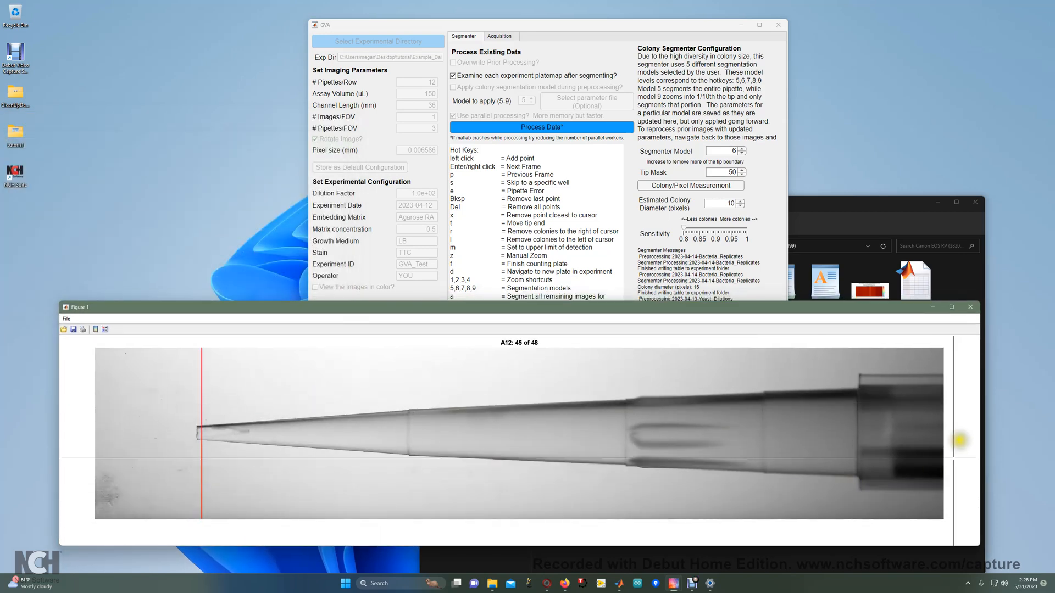
right_click(420, 430)
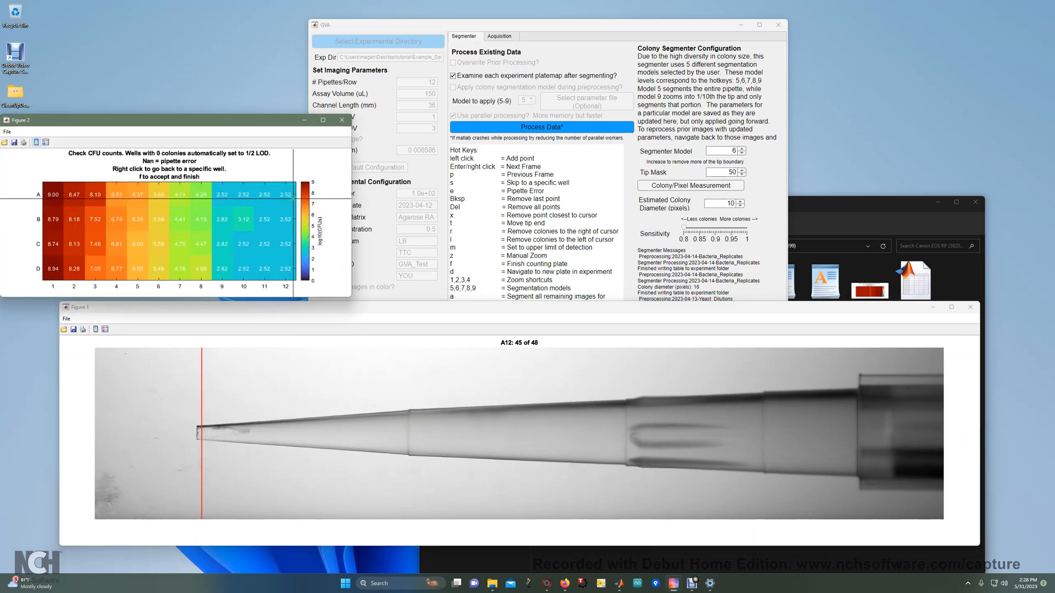
left_click(288, 196)
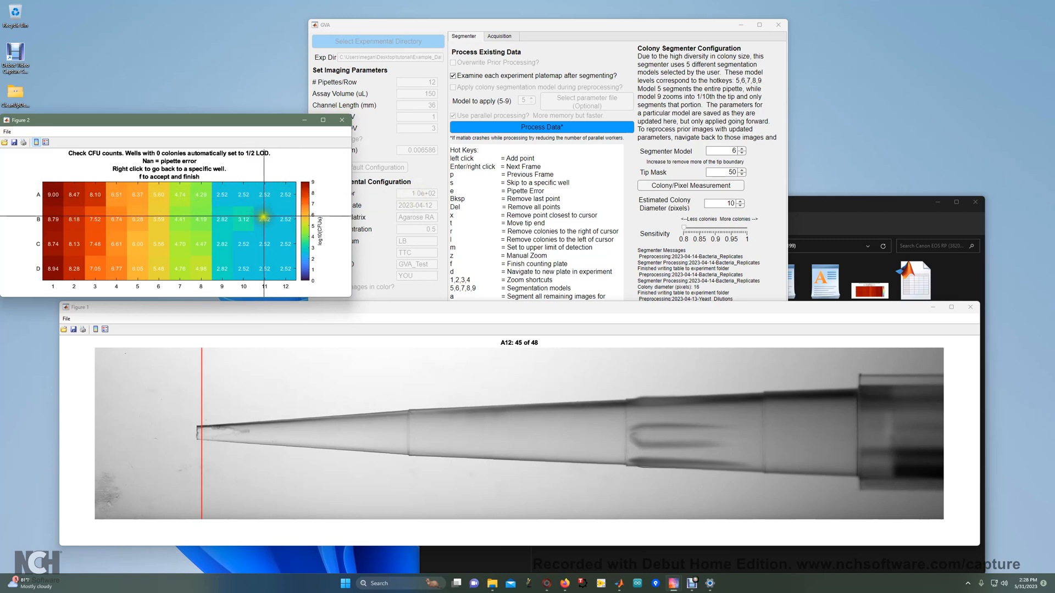
key("f")
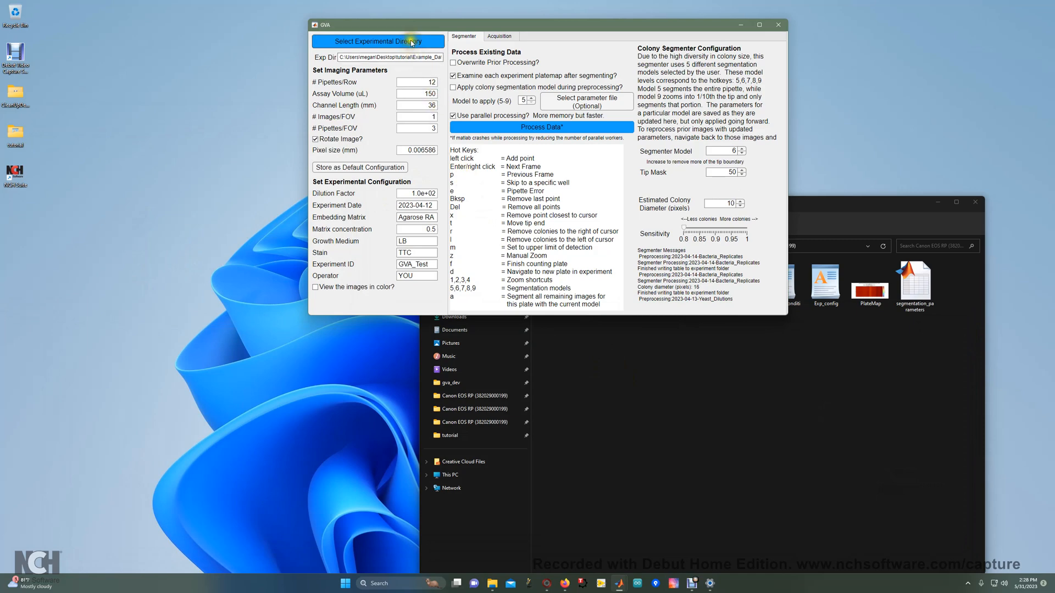
Set the experimental directory to the 2023-04-12-bacteria_dilutions folder under iPhone in Example_Data.
left_click(411, 38)
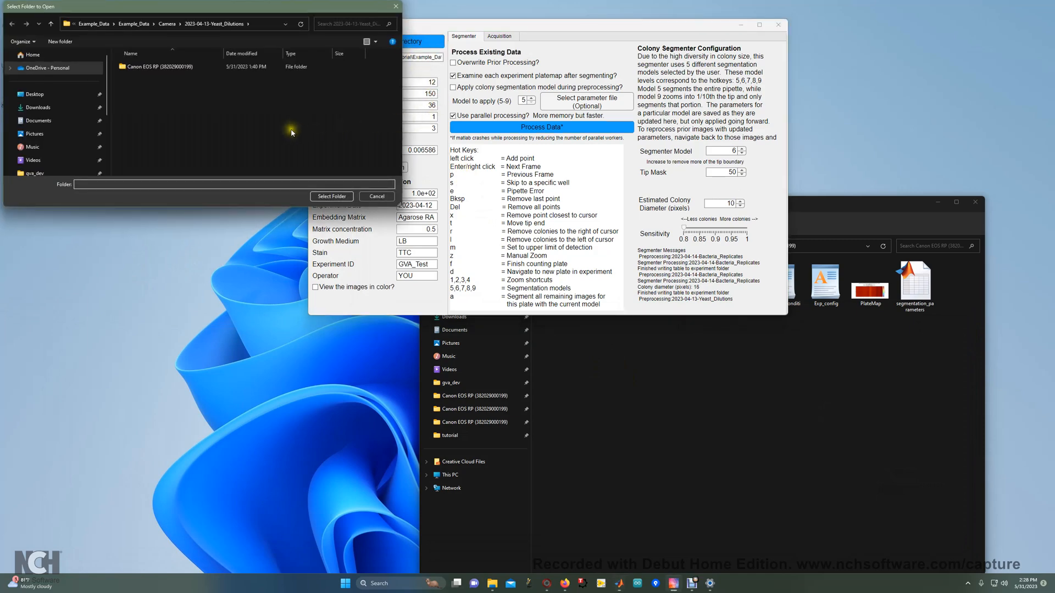
left_click(157, 24)
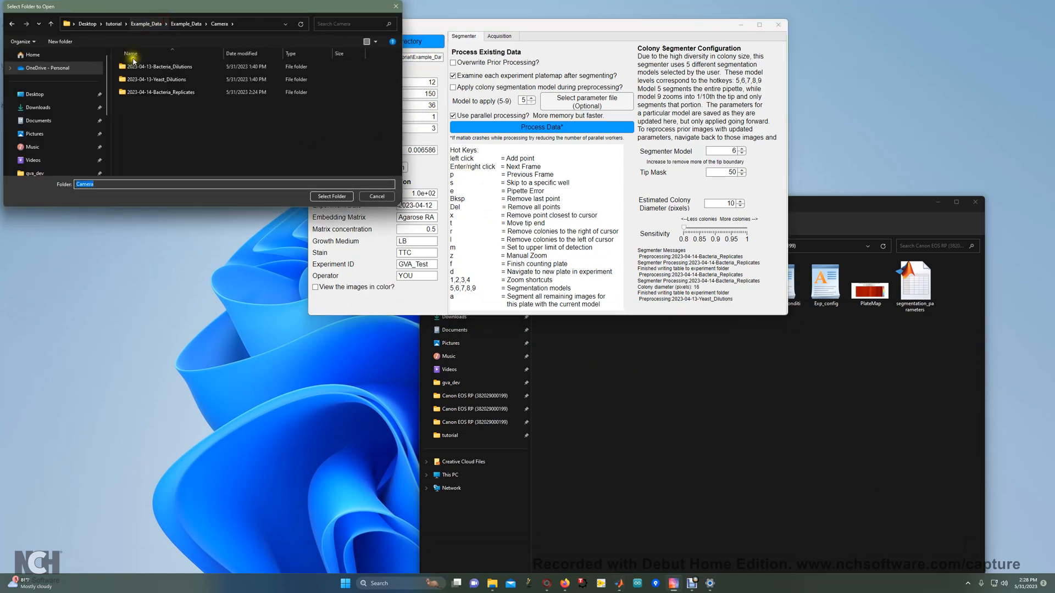
left_click(138, 24)
double_click(147, 66)
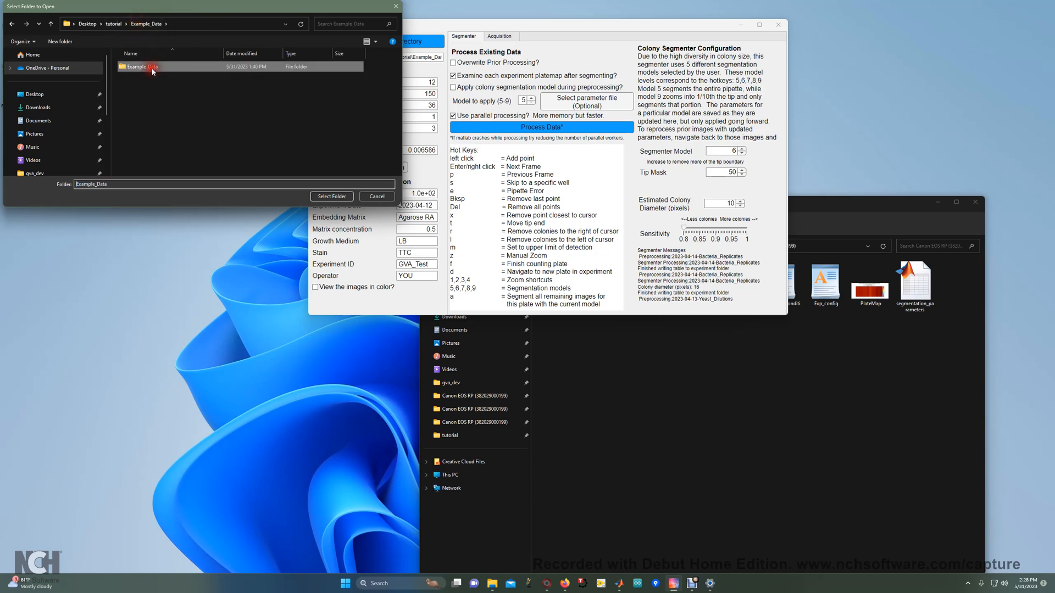
double_click(152, 80)
left_click(161, 68)
double_click(161, 69)
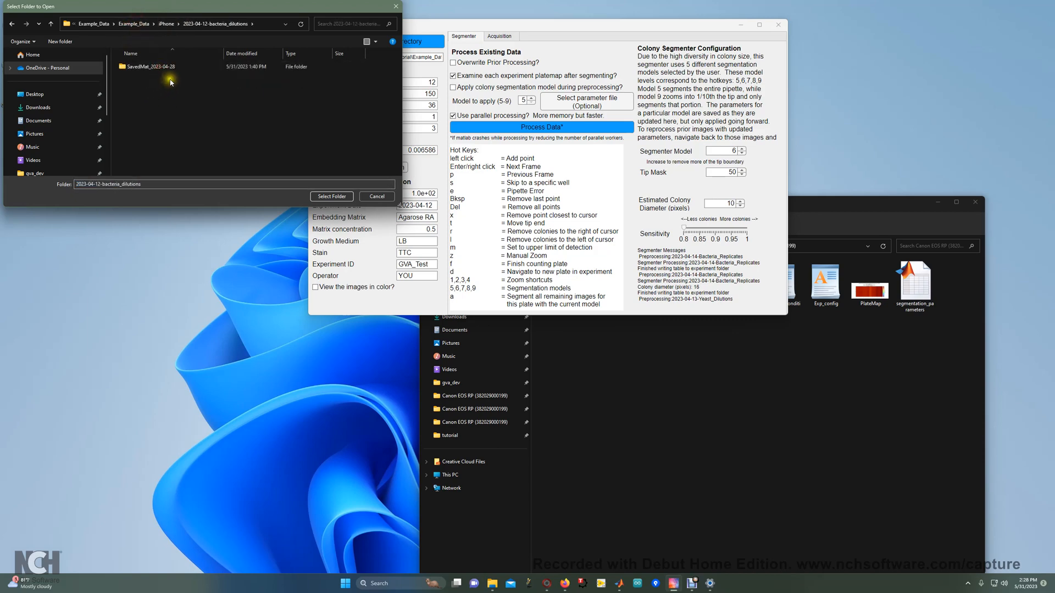
left_click(332, 196)
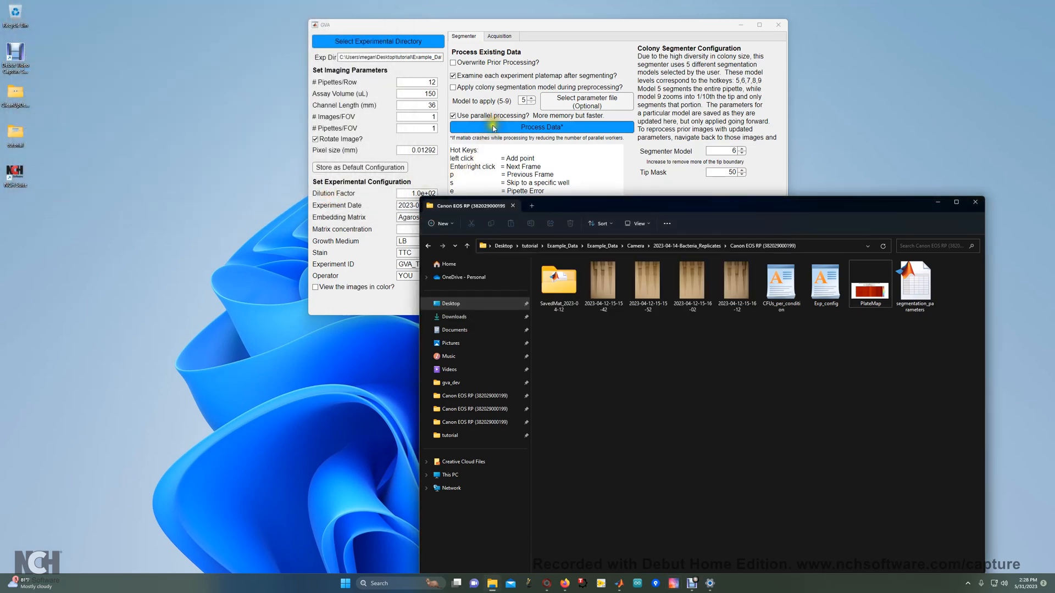
Start processing the iPhone bacteria dilutions data and confirm proceeding with the image folder.
left_click(493, 128)
left_click(493, 128)
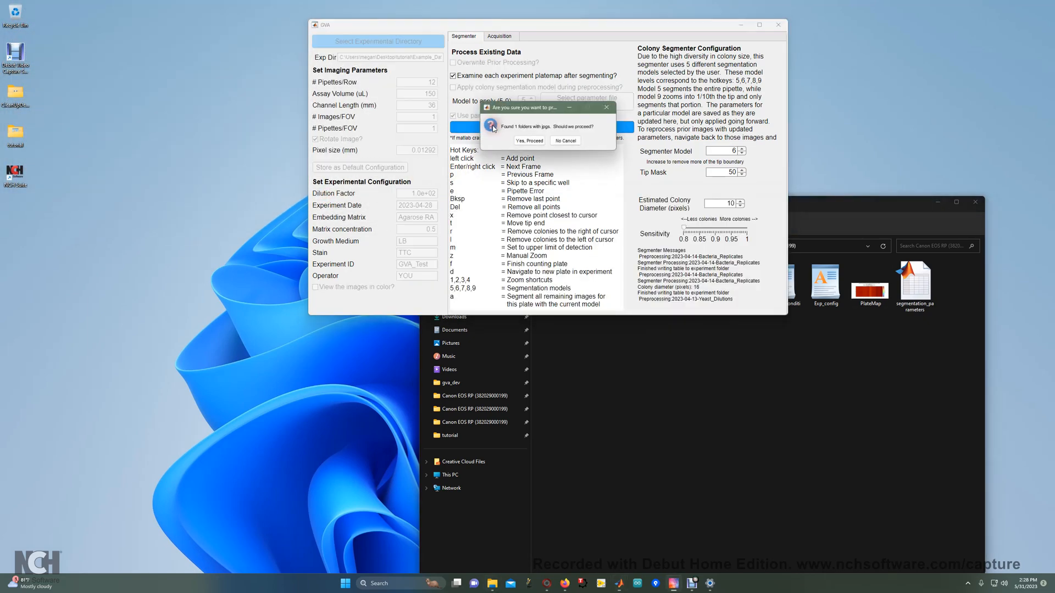
left_click(528, 141)
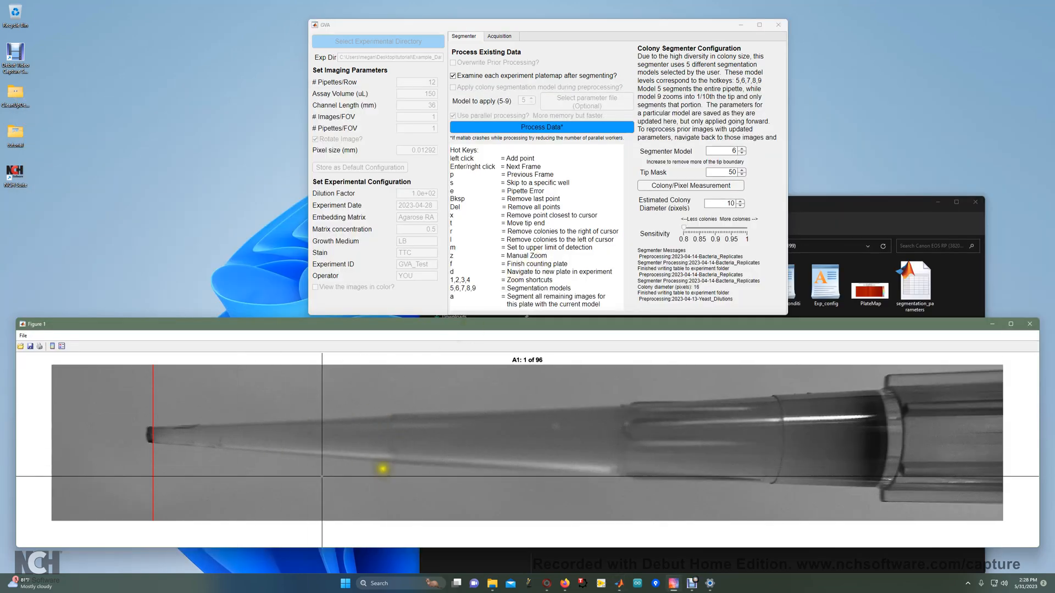
Step through the iPhone plate's first wells from A1 to F1, viewing each pipette image.
key("Return")
key("Return")
key("Return")
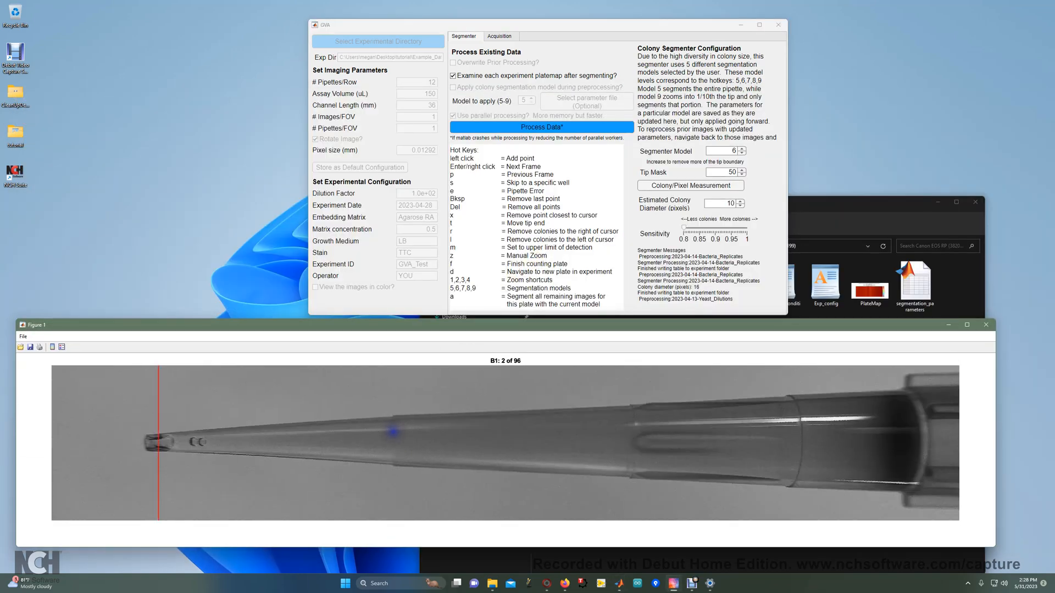
key("Return")
key("Return")
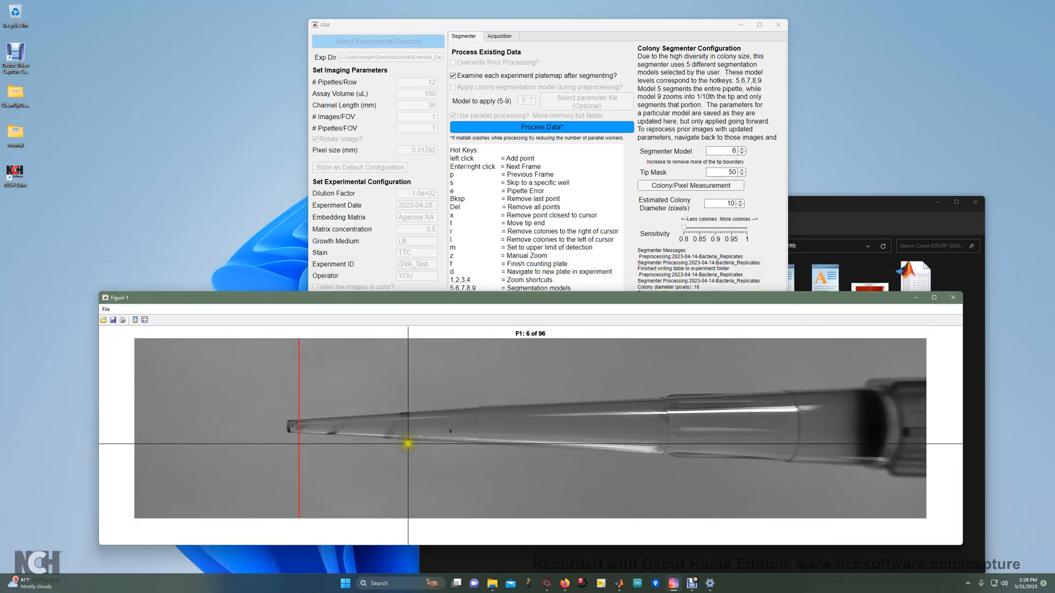
Go to well A8 from the plate's CFU map and move its tip end line onto the pipette tip's outer edge.
key("s")
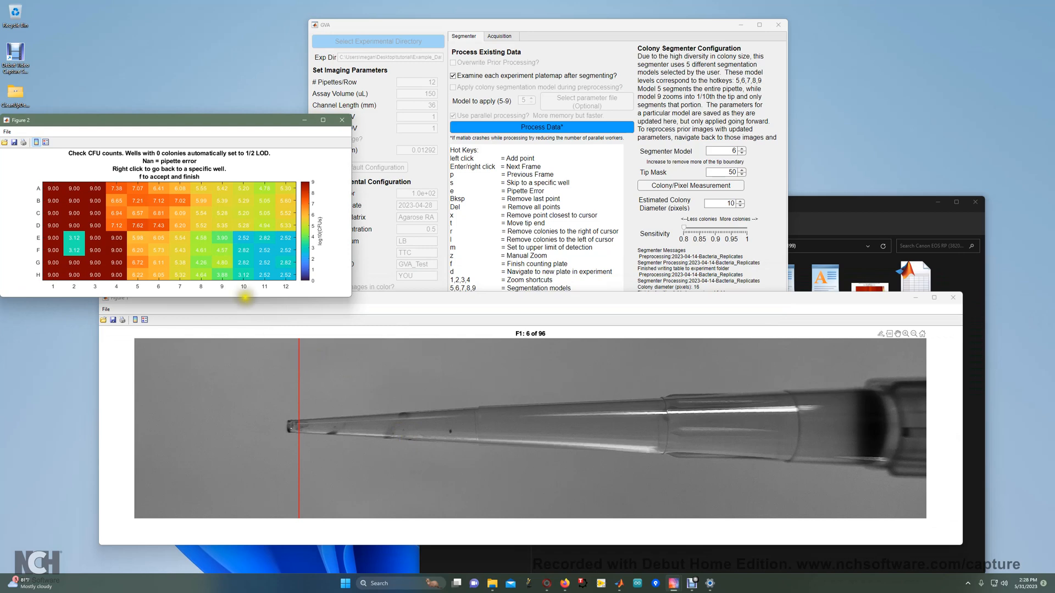
left_click(200, 189)
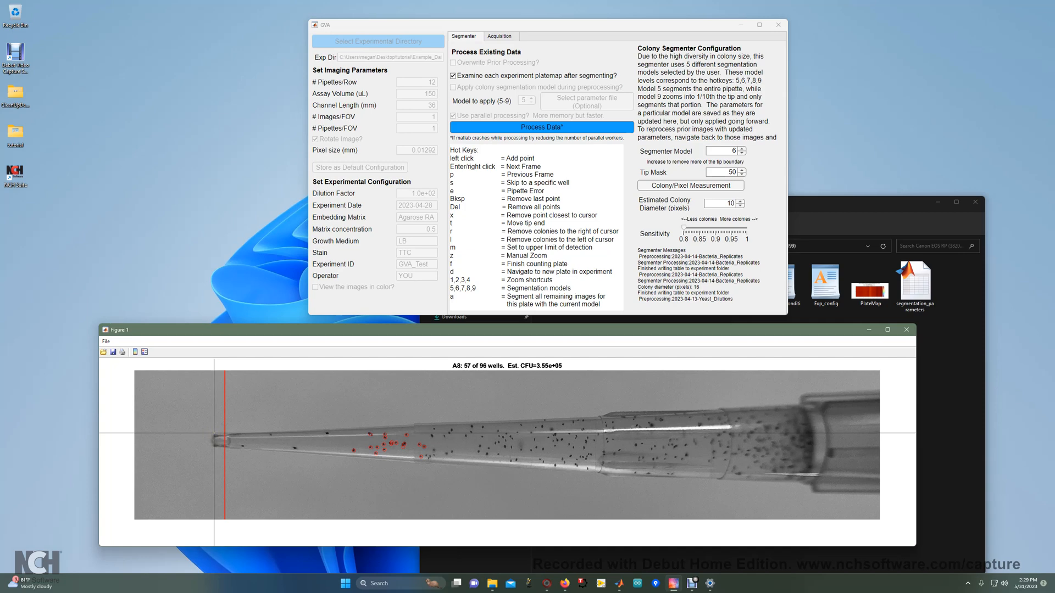
key("t")
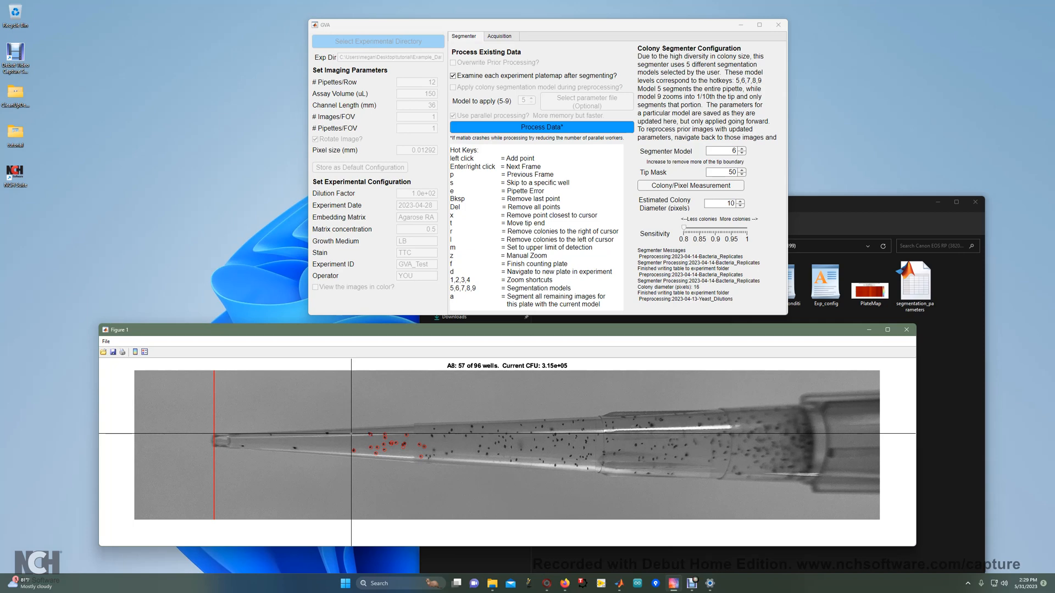
left_click(353, 445)
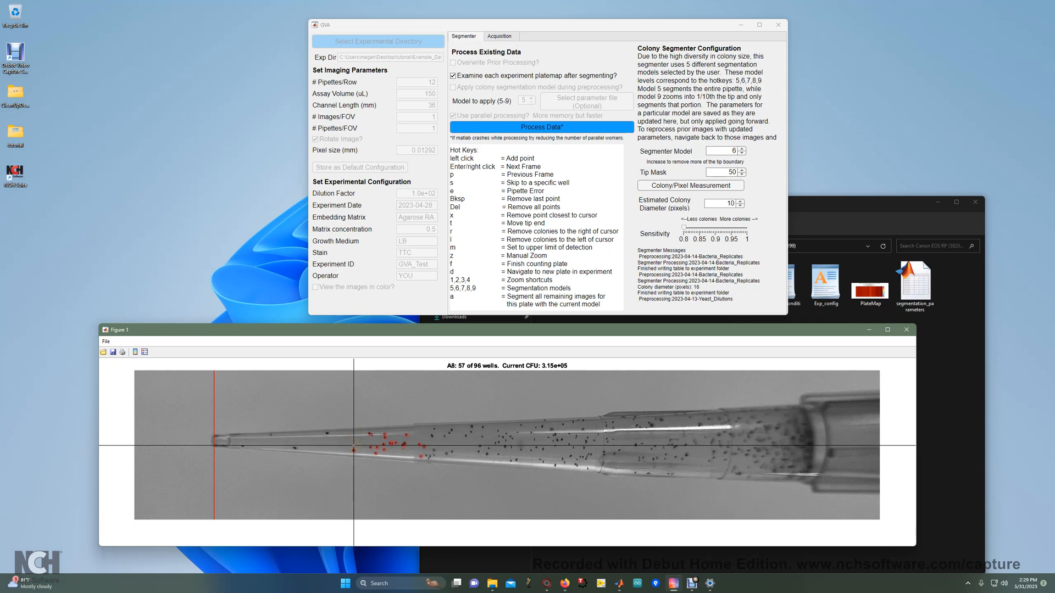
left_click(353, 445)
left_click(388, 483)
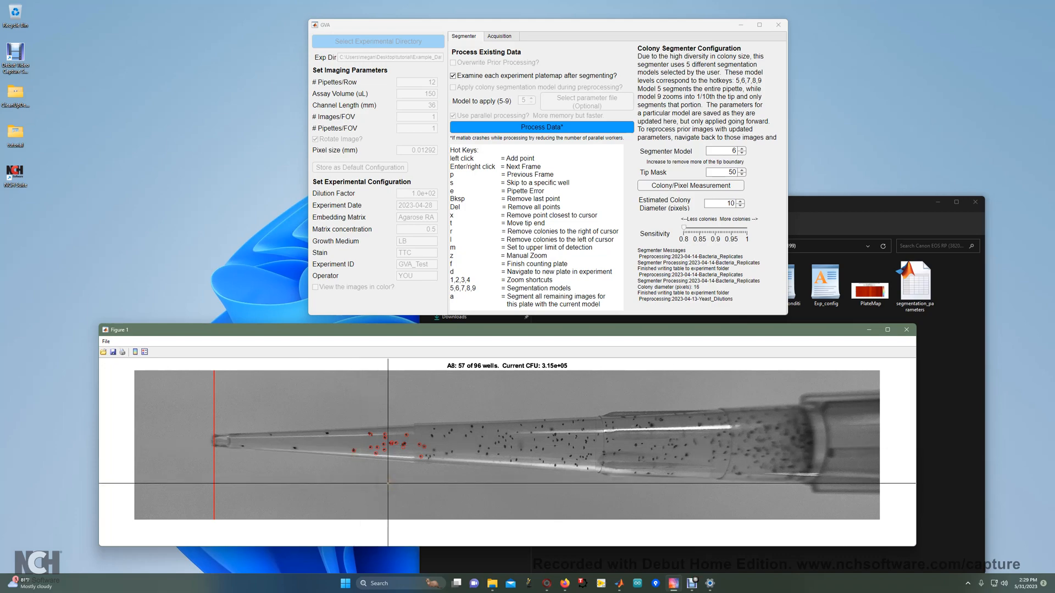